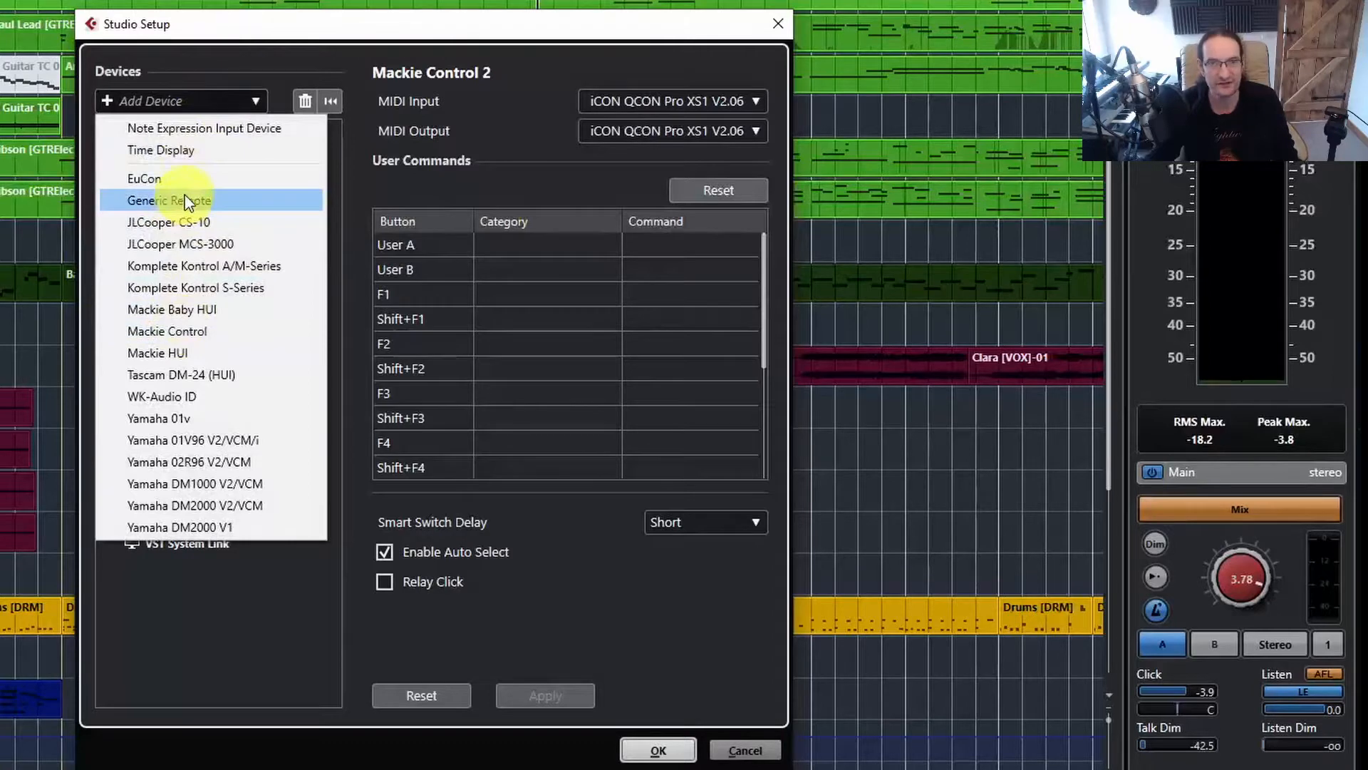
- Open the Generic Remote device and set its MIDI input to nanoKONTROL2 1 SLIDER/KNOB and its output to nanoKONTROL2 1 CTRL
click(284, 664)
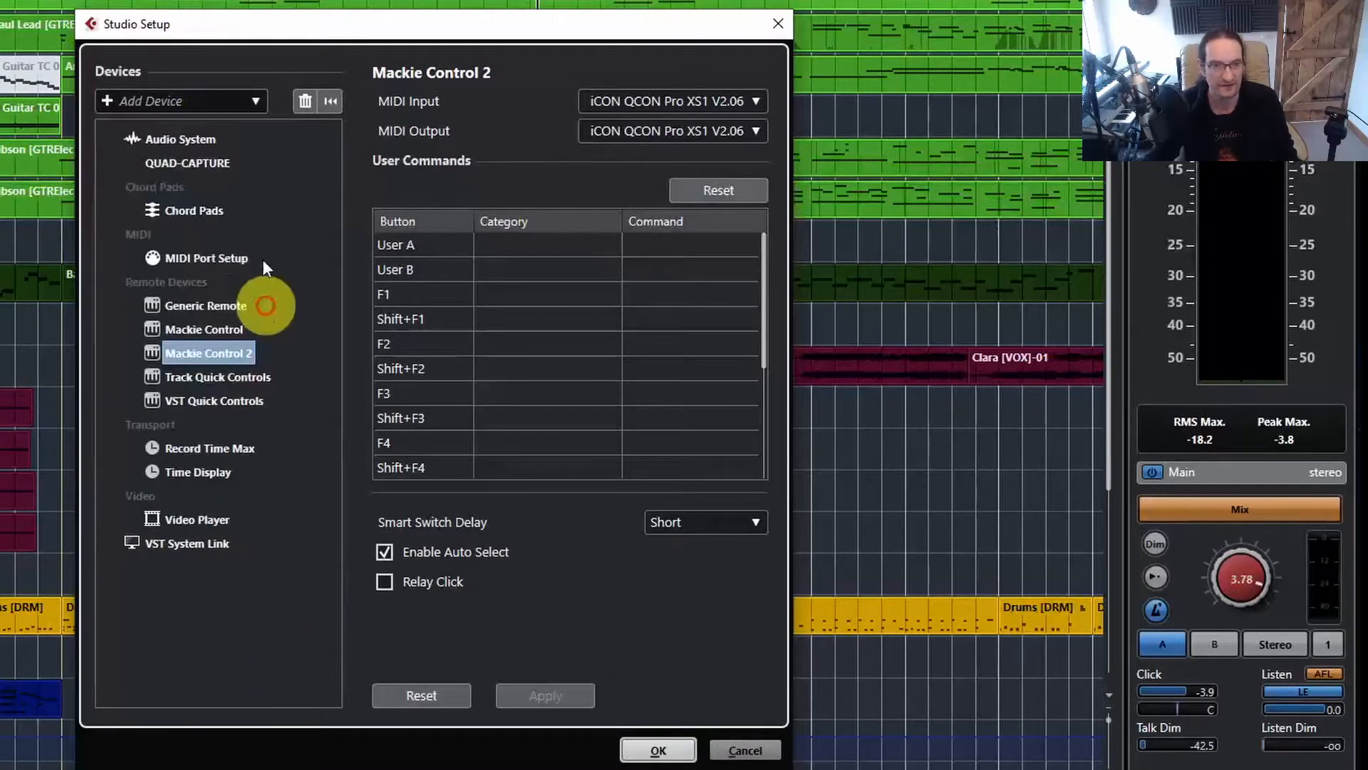
click(217, 307)
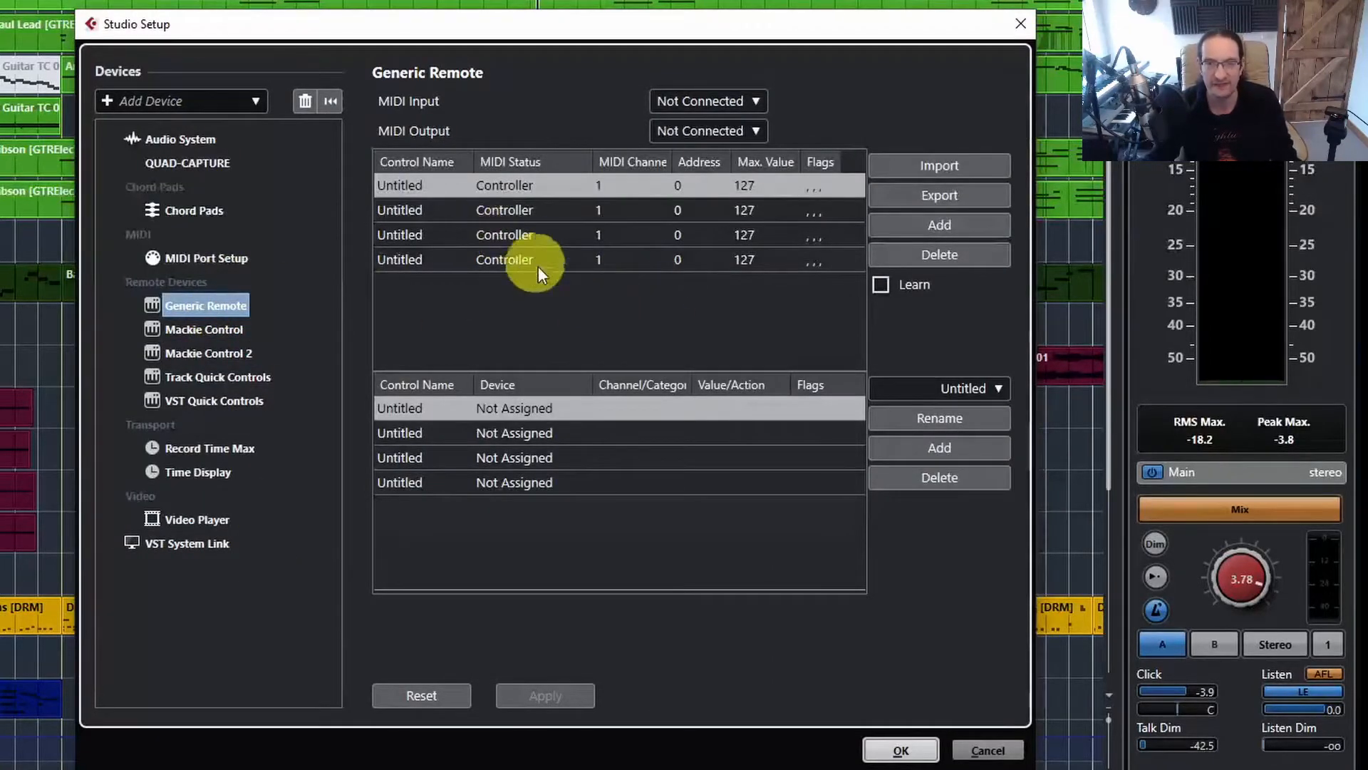
click(702, 102)
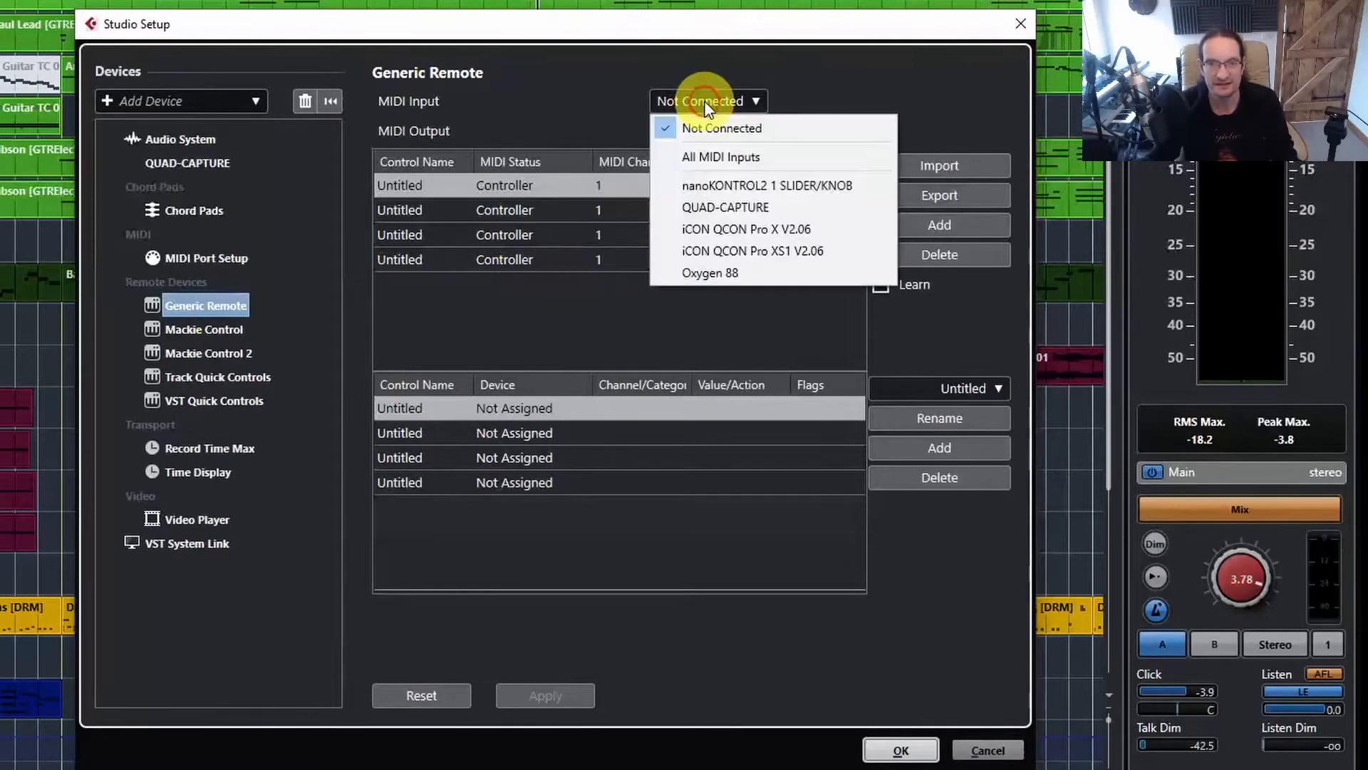
click(713, 178)
click(714, 130)
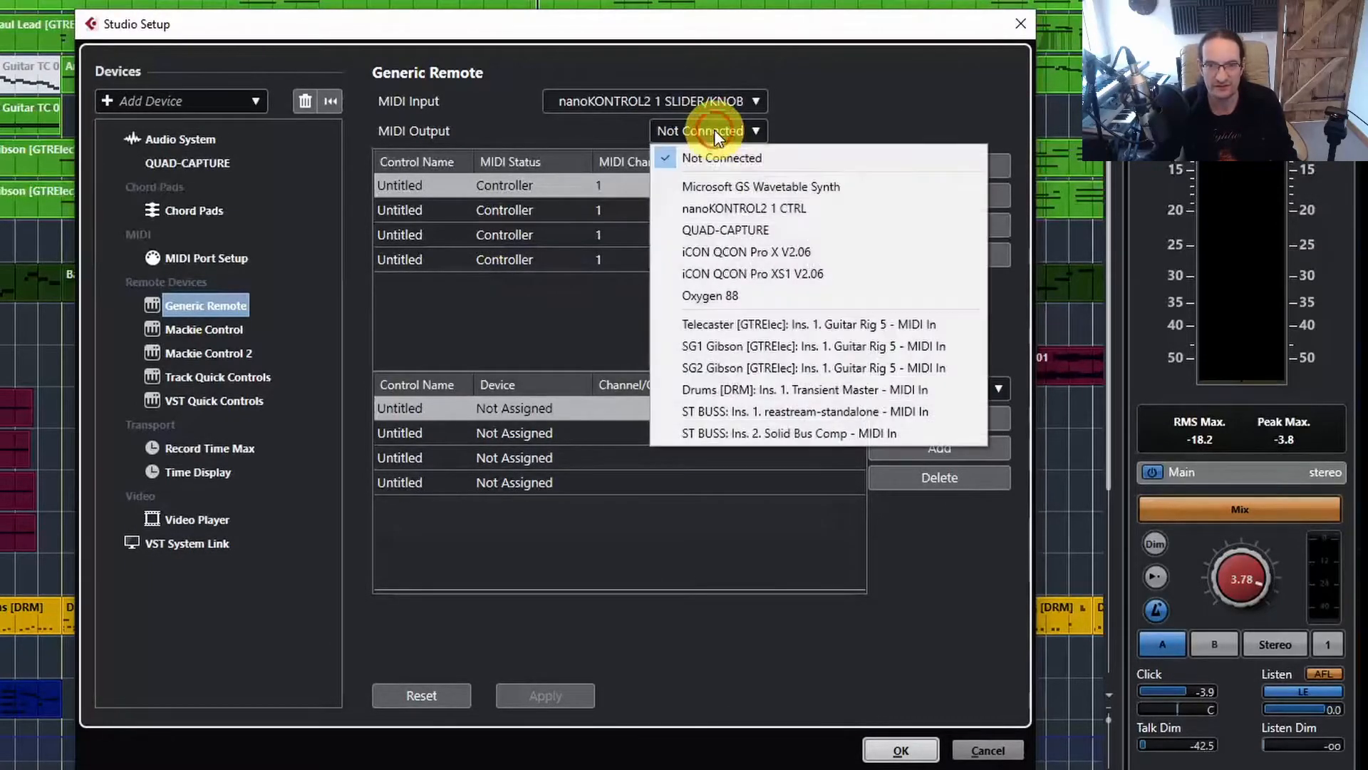
click(723, 208)
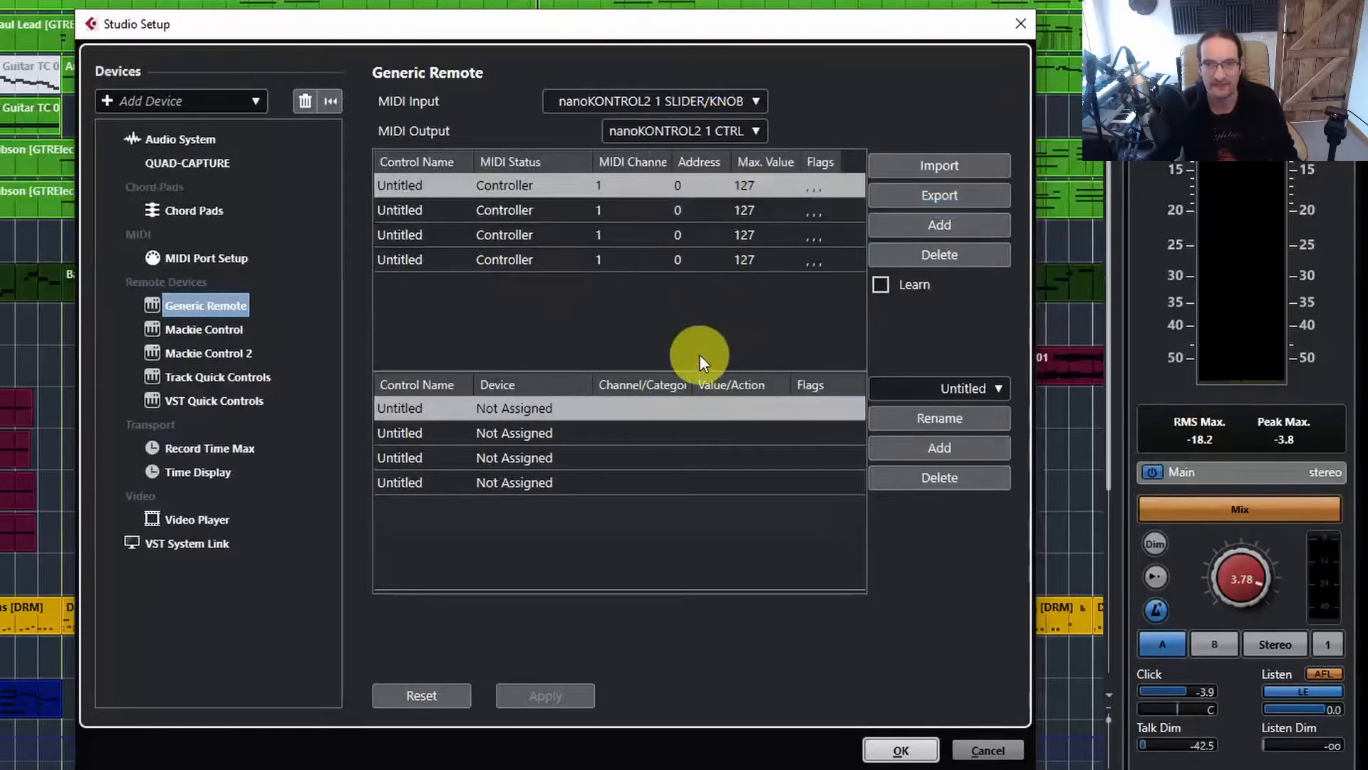
- Delete three of the untitled controls from the Generic Remote, keeping a single entry
click(941, 250)
click(942, 251)
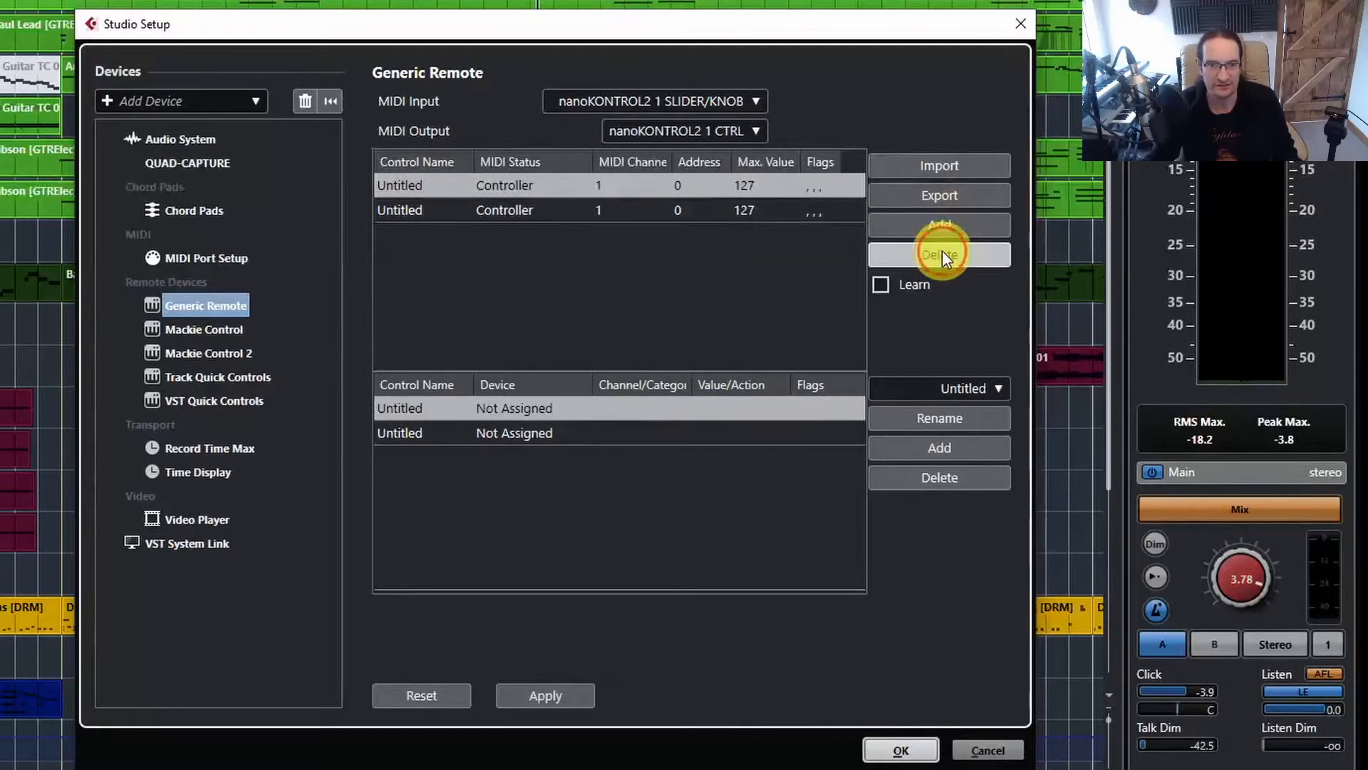
click(942, 250)
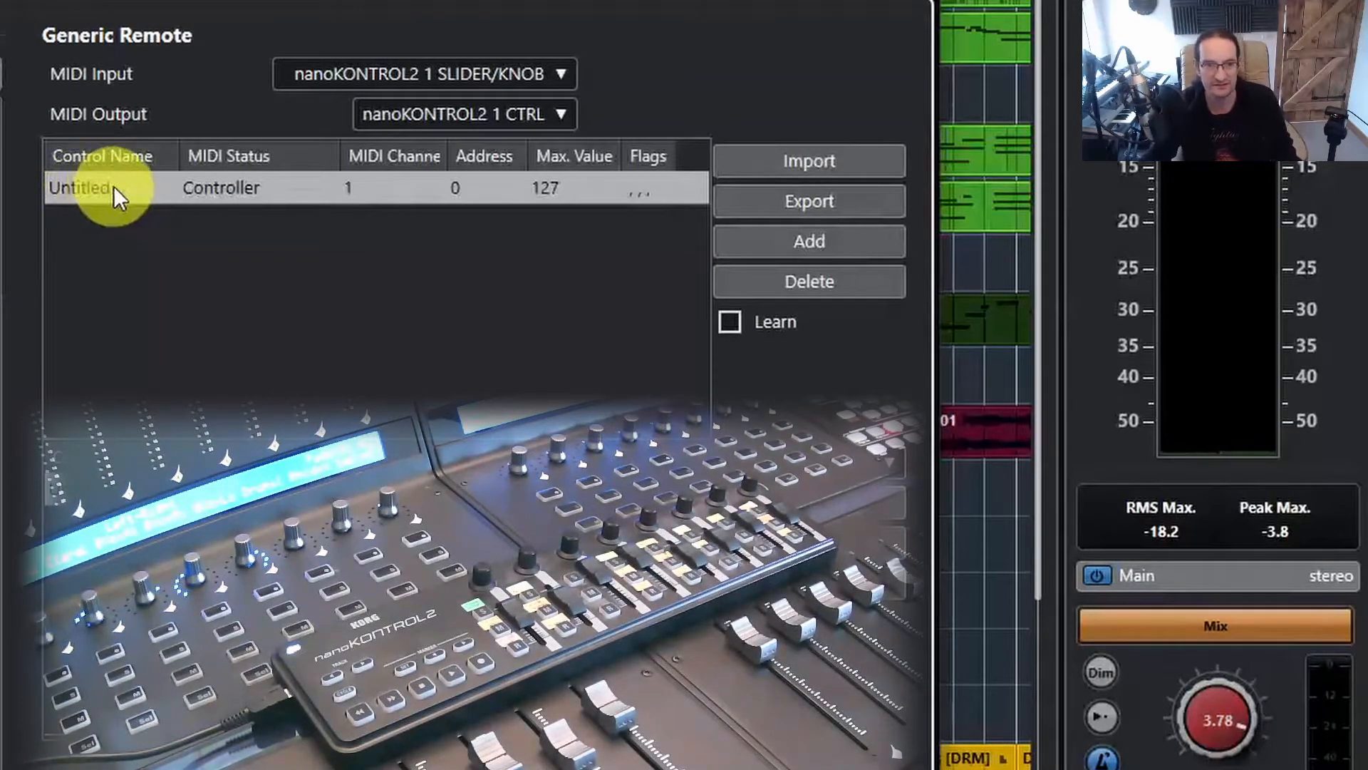
- Rename the remaining untitled control as Play
double_click(113, 187)
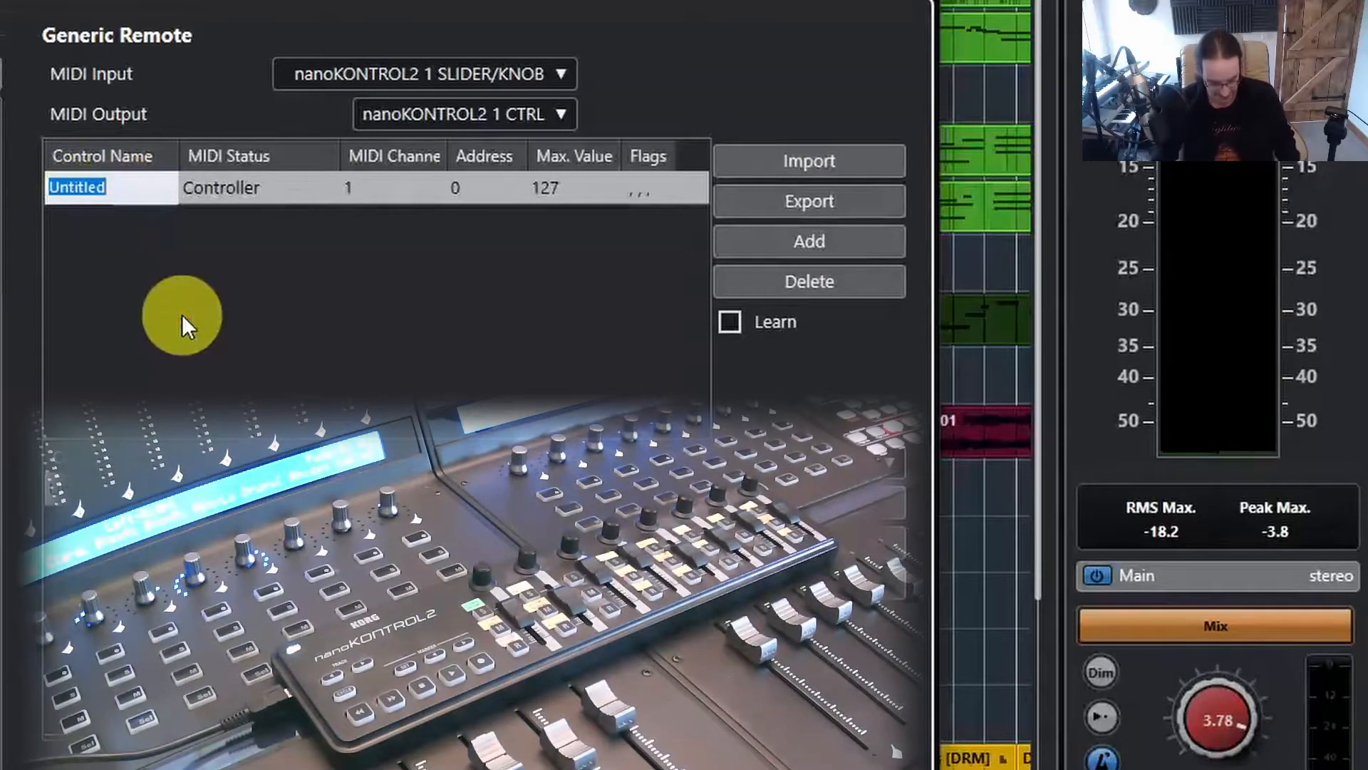
text(Play)
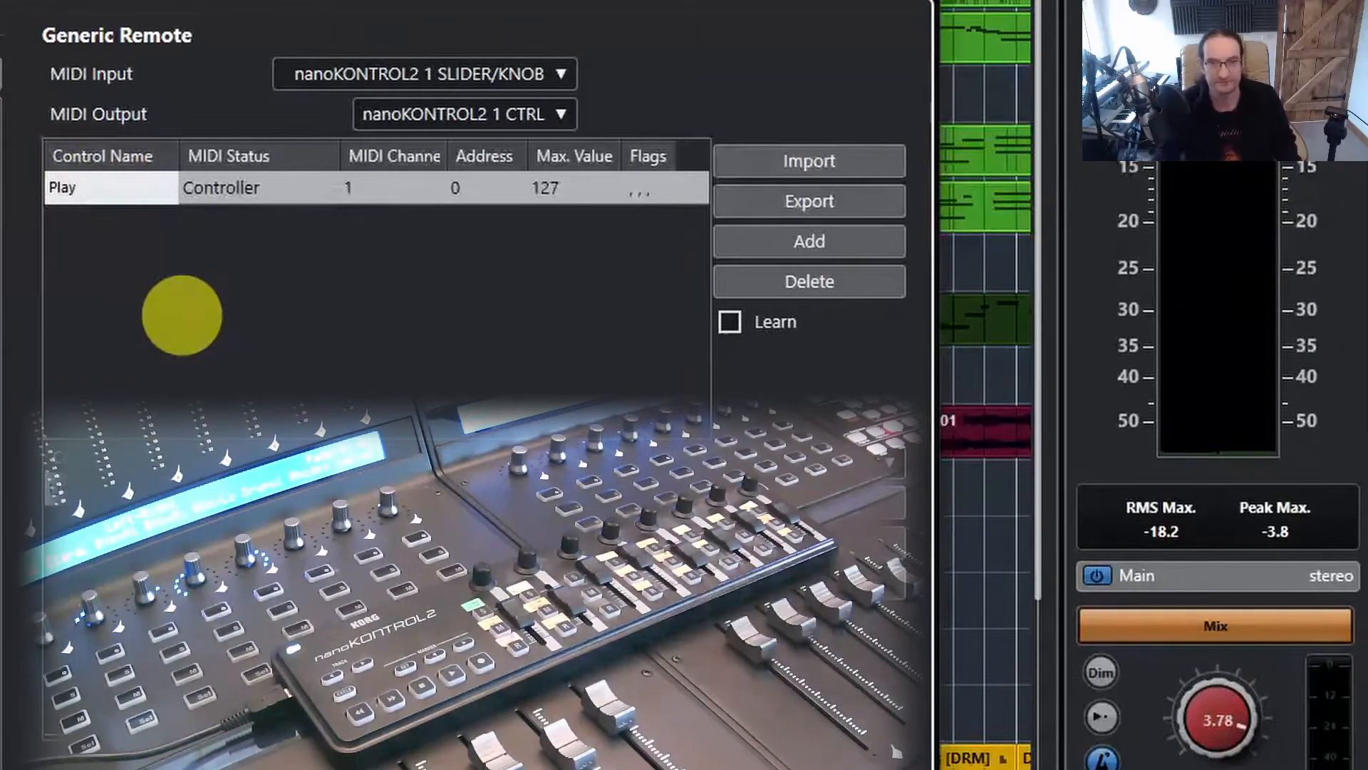
key(Return)
click(183, 315)
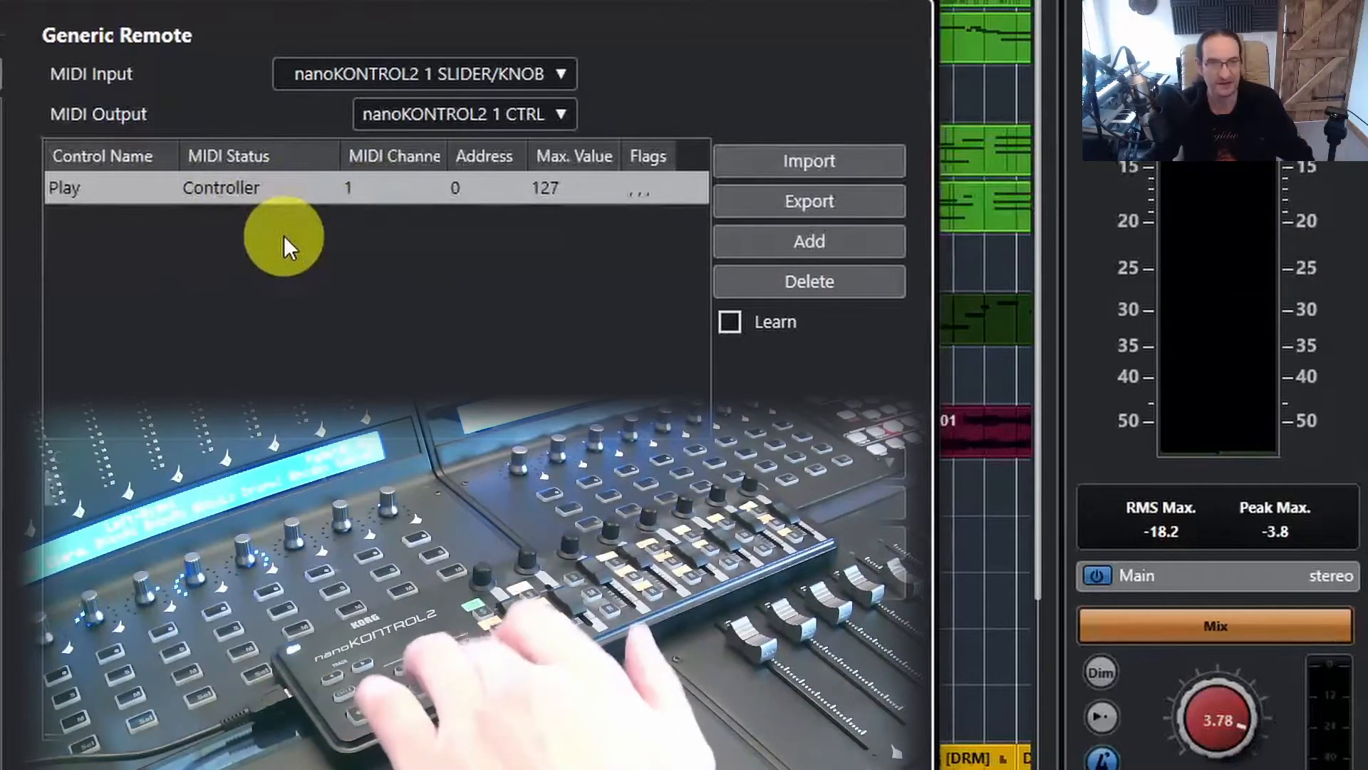
- Enable MIDI learn to capture address 41 for the Play control, and turn on its R flag
click(727, 319)
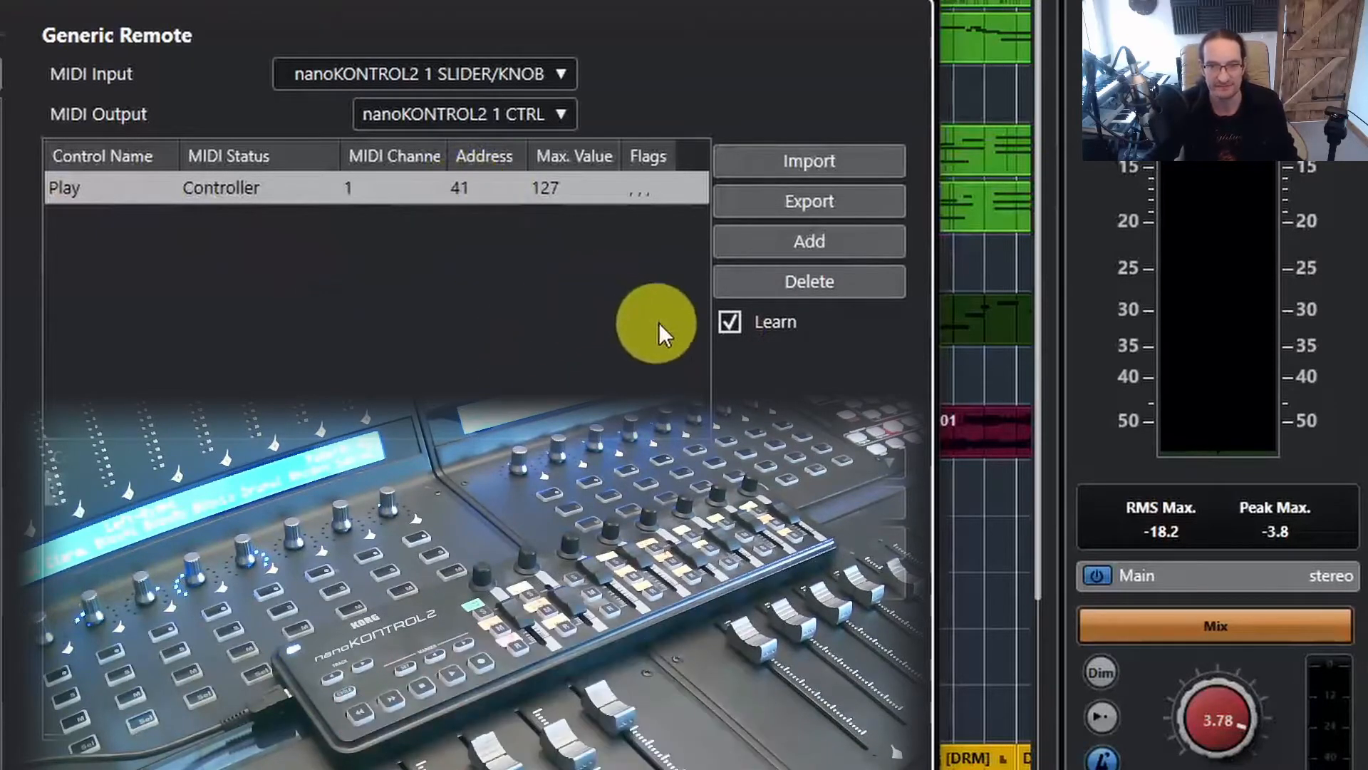
click(666, 196)
click(667, 191)
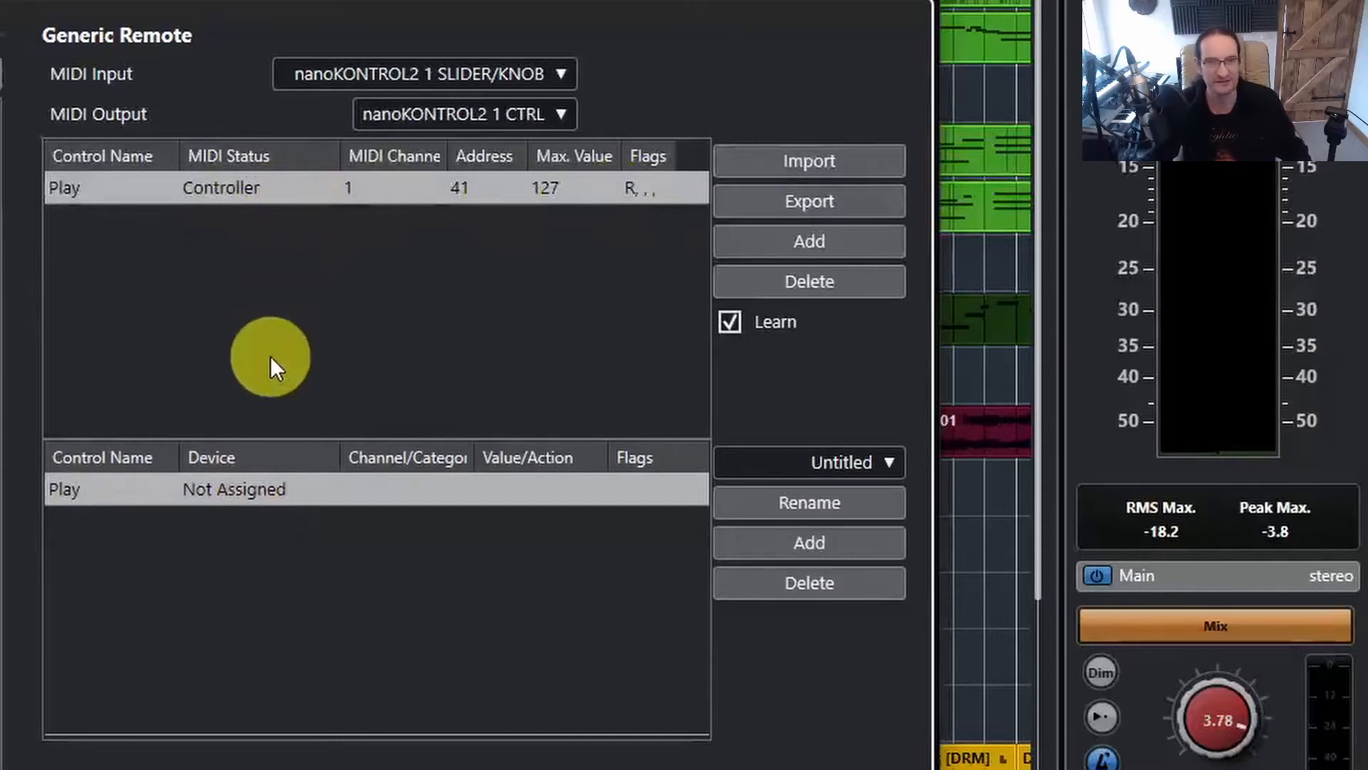
- Assign the Play control to the Transport device with the start action
click(240, 496)
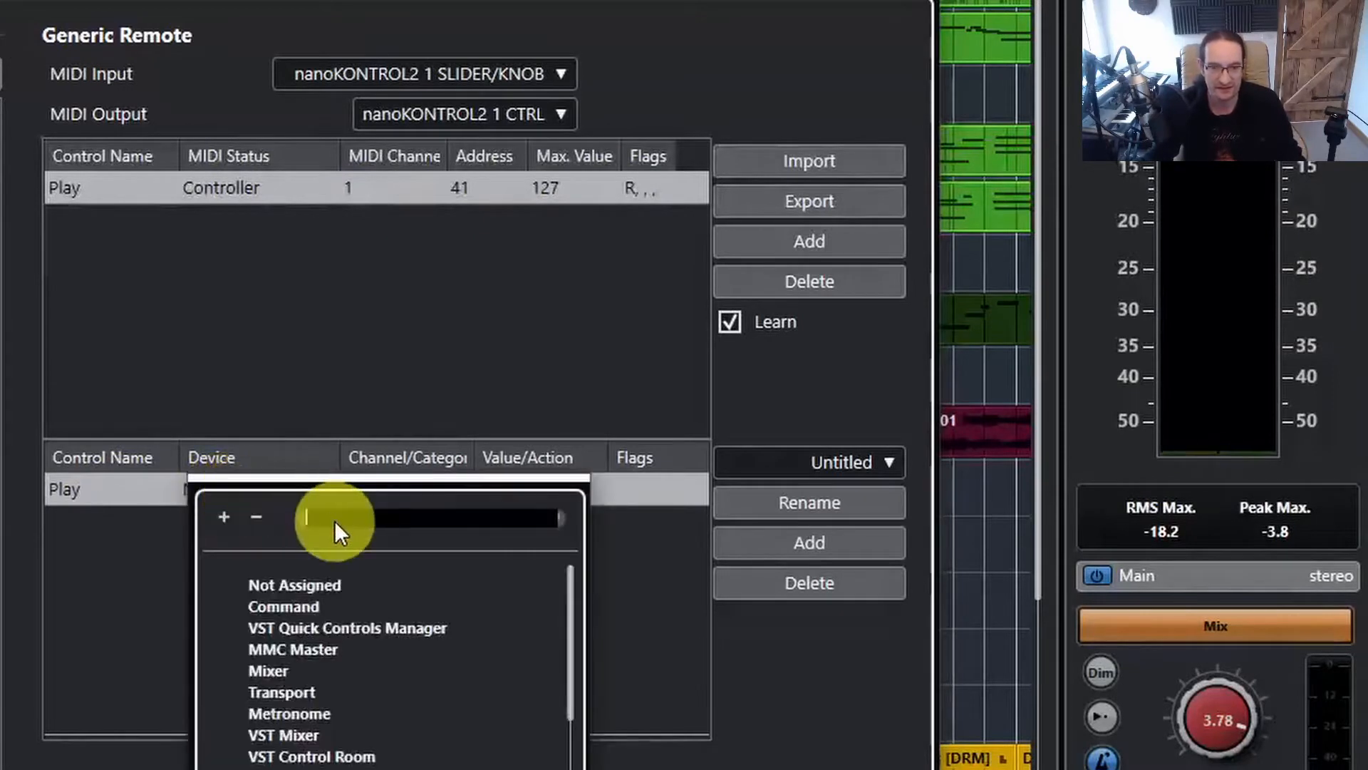
text(Tra)
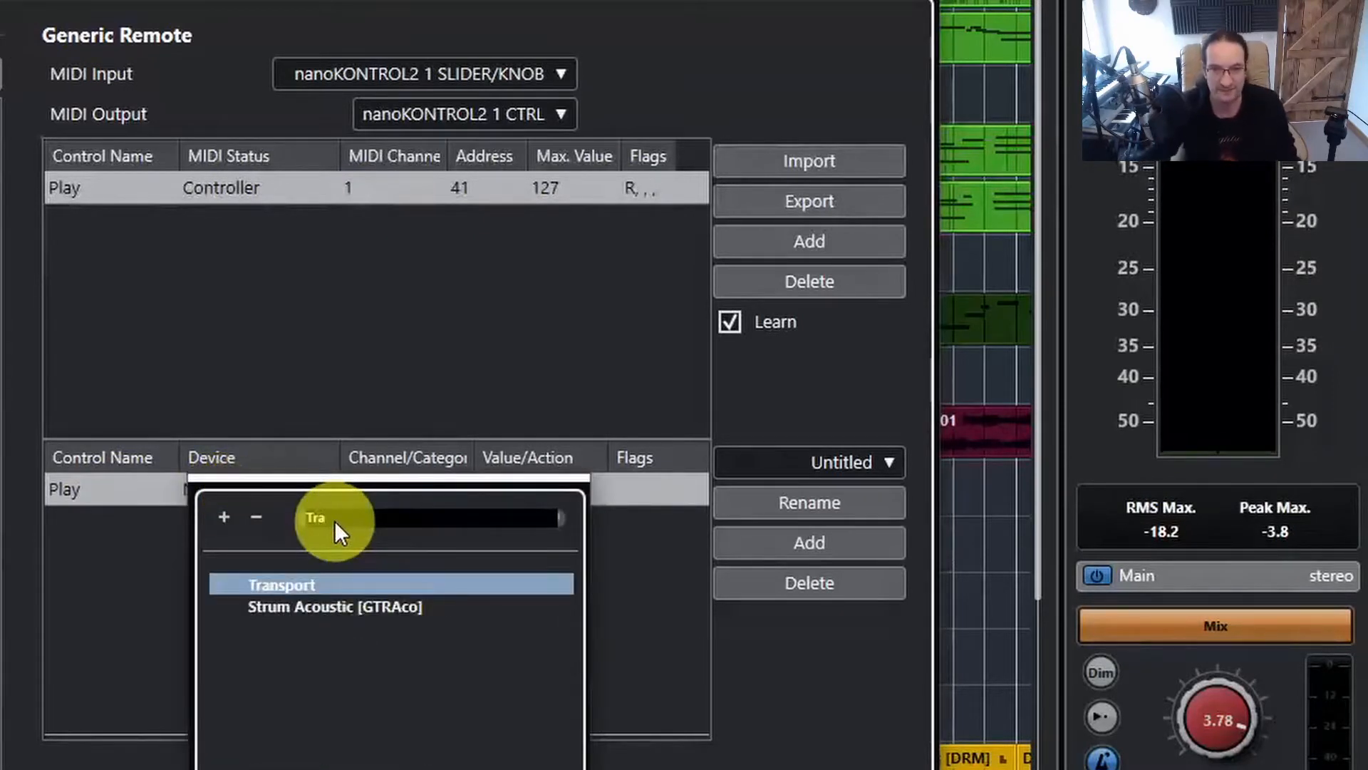
click(314, 586)
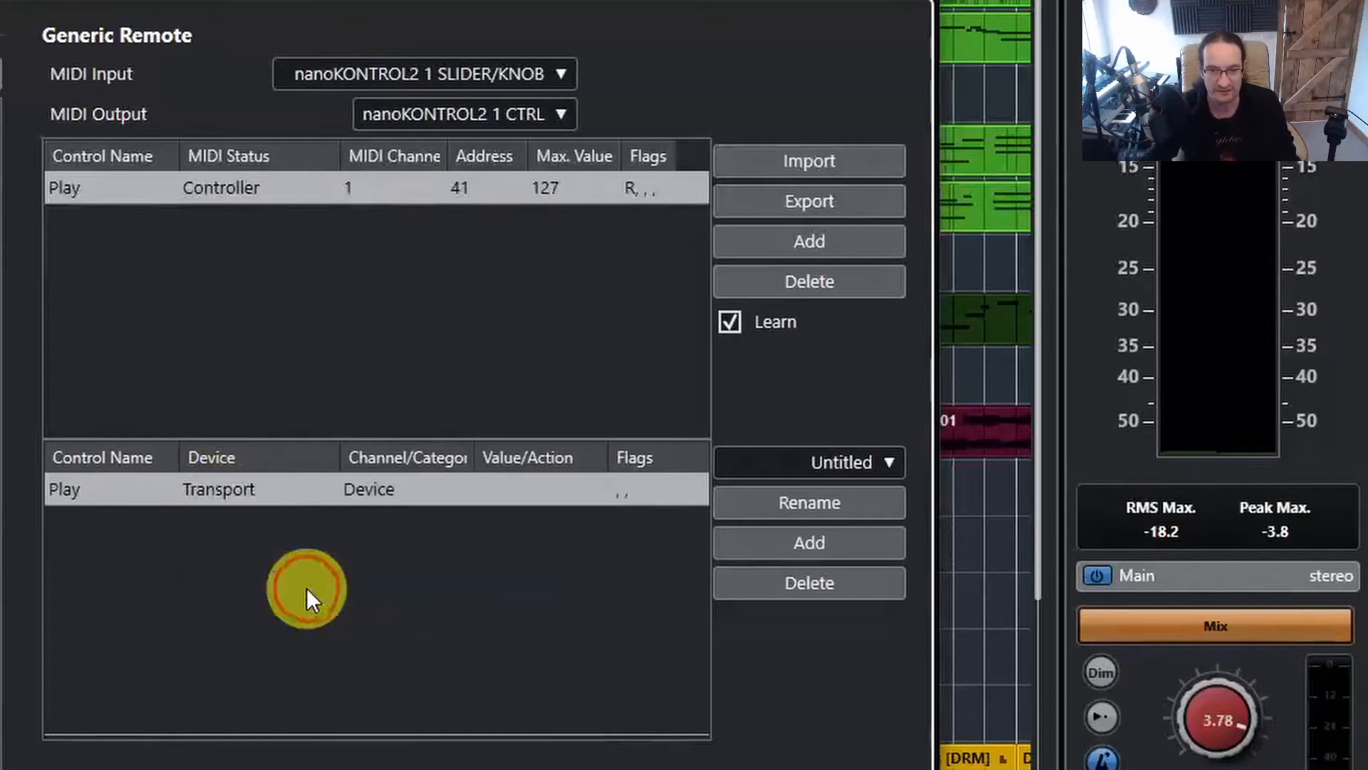
click(379, 489)
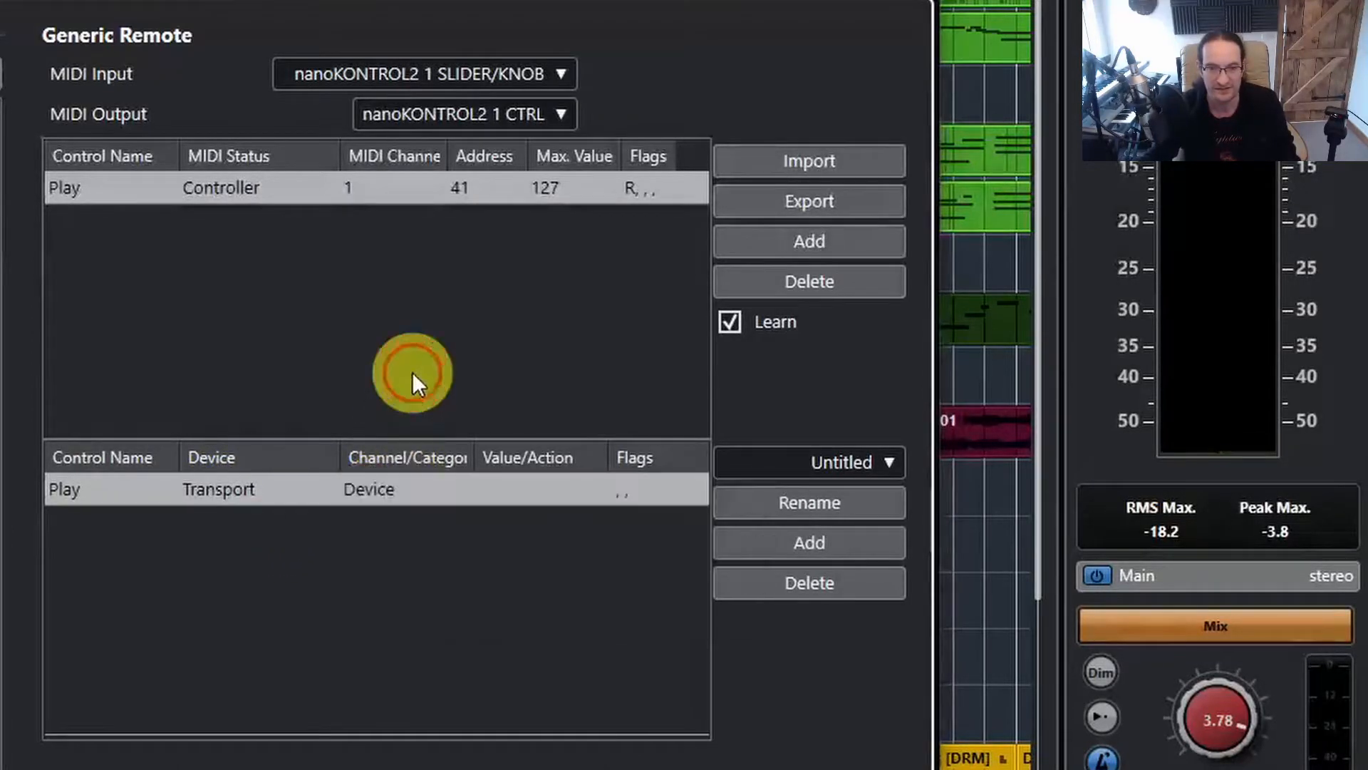
click(542, 491)
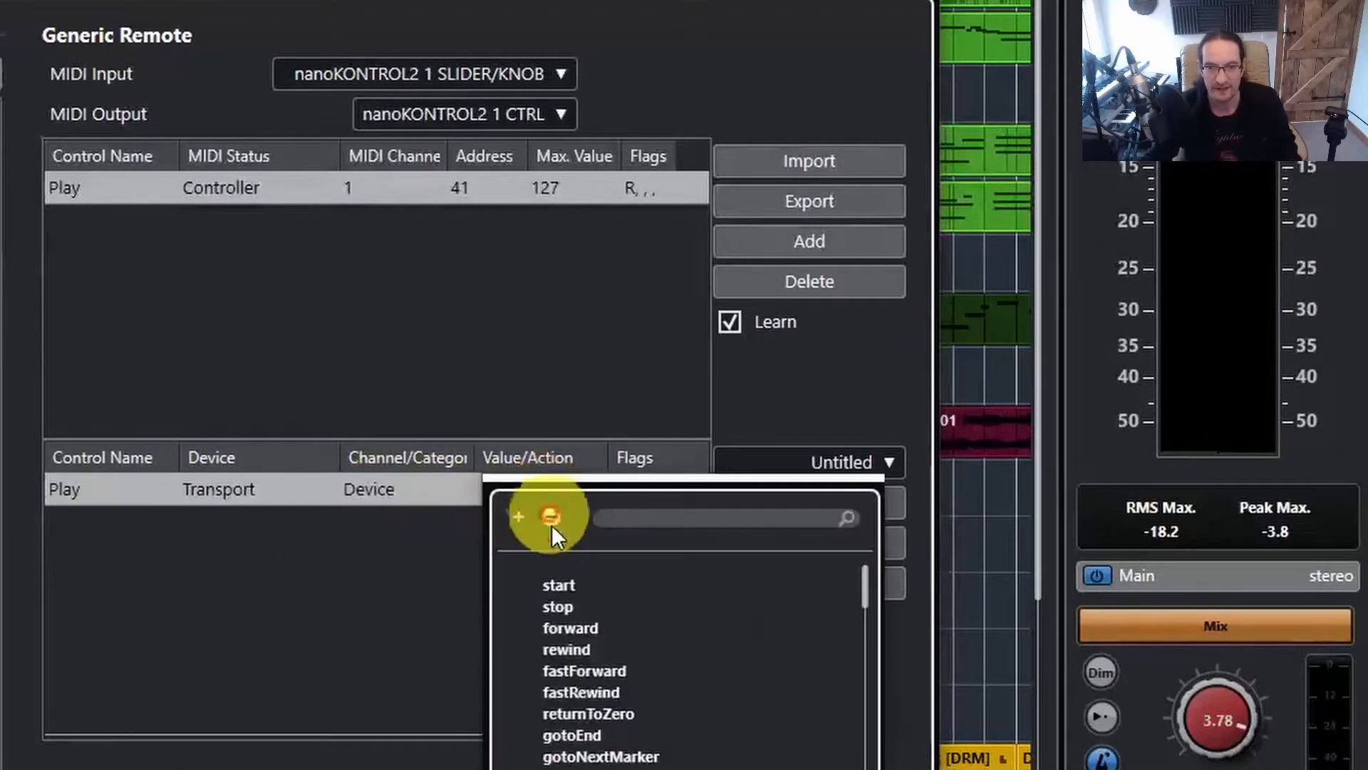
click(558, 584)
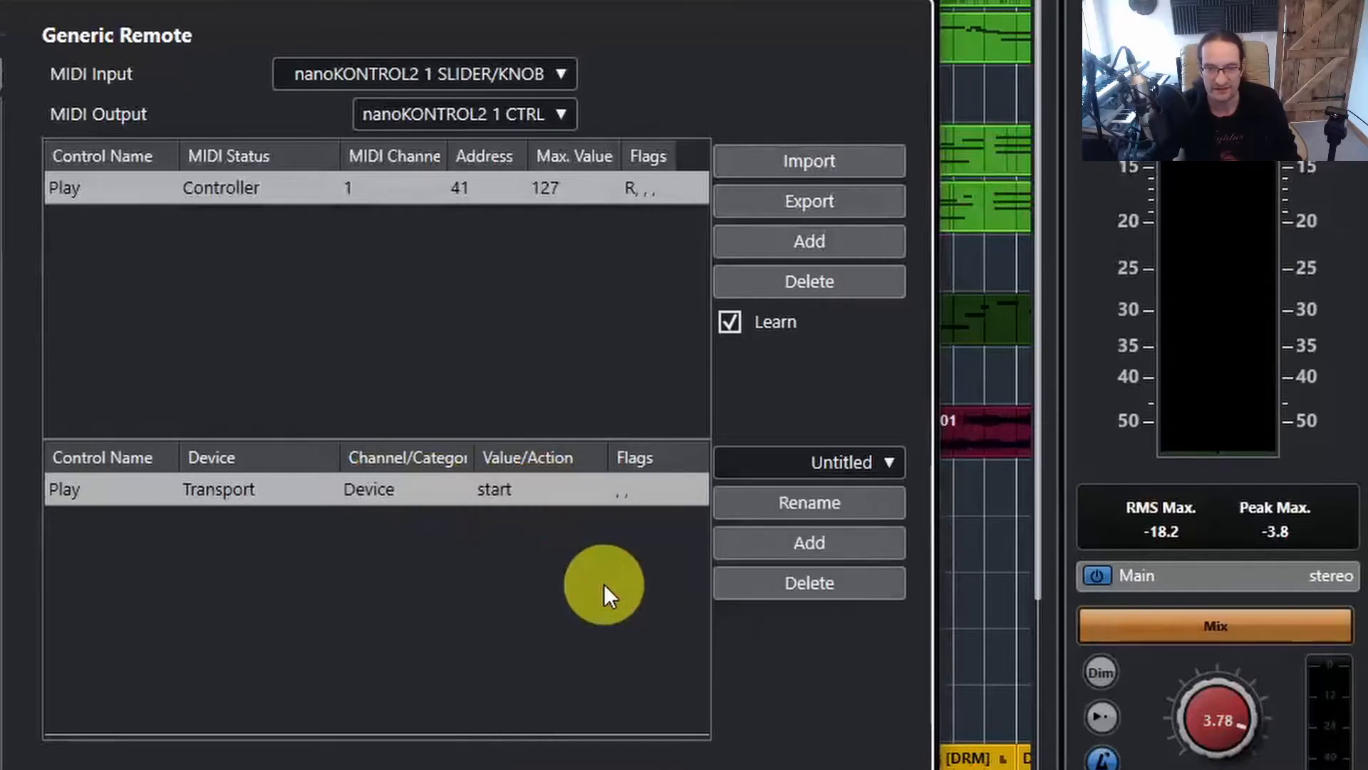
- Add a second control named Stop and learn its MIDI address 42 from the controller
click(796, 243)
double_click(86, 219)
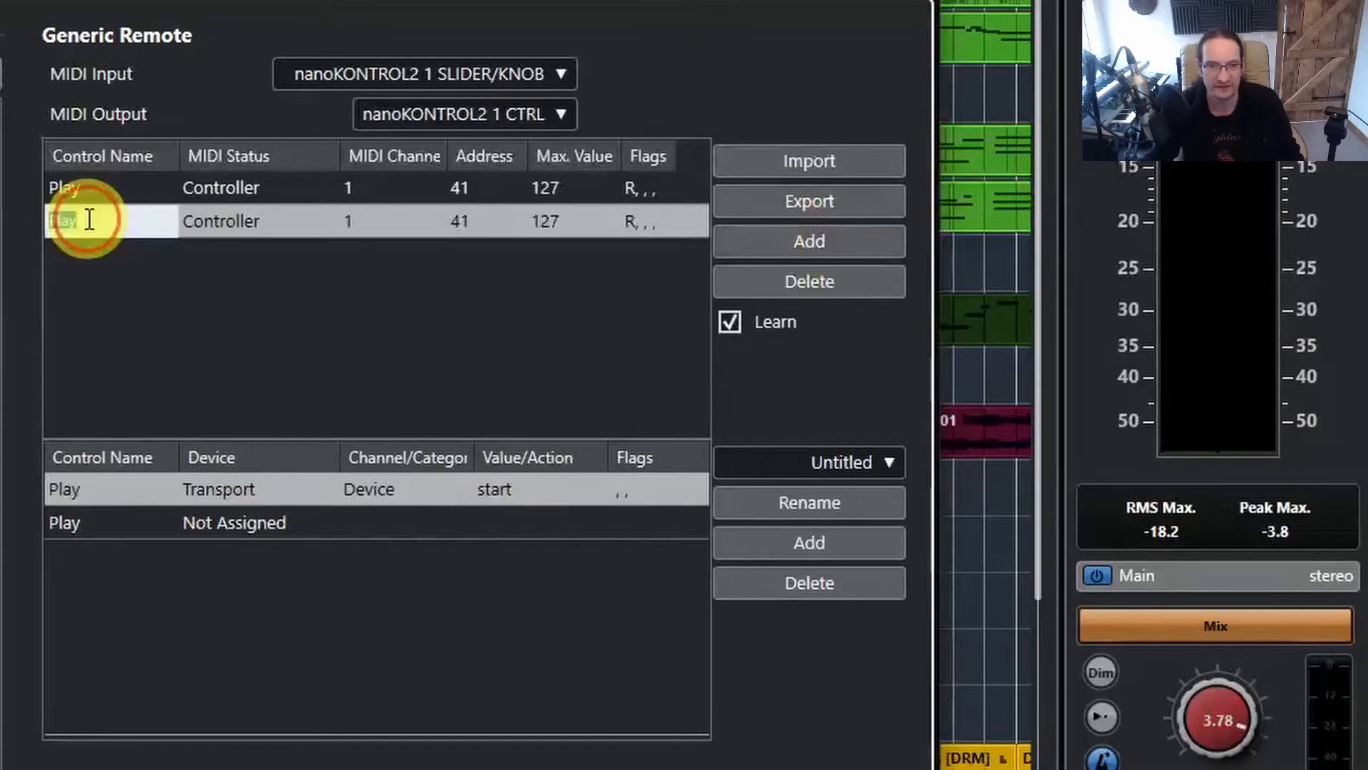
text(Sto)
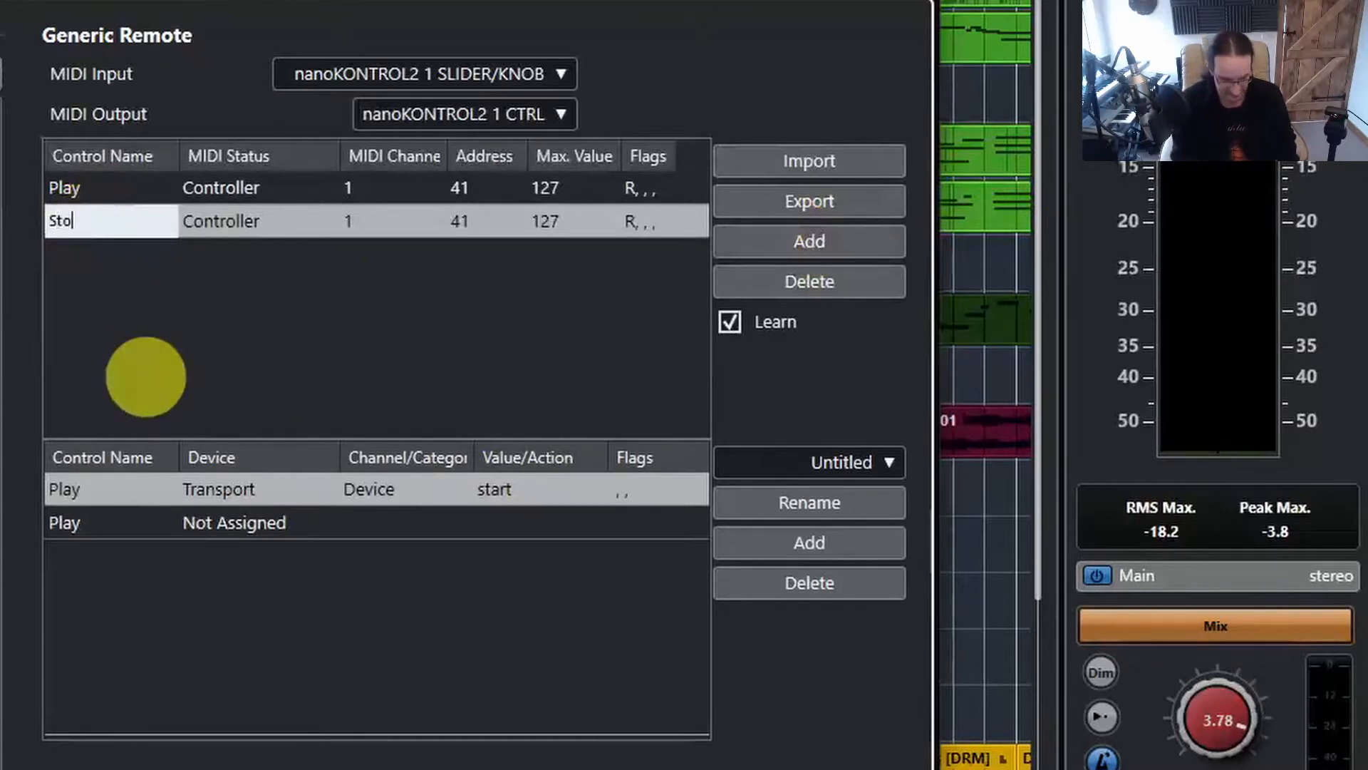
text(p)
key(Return)
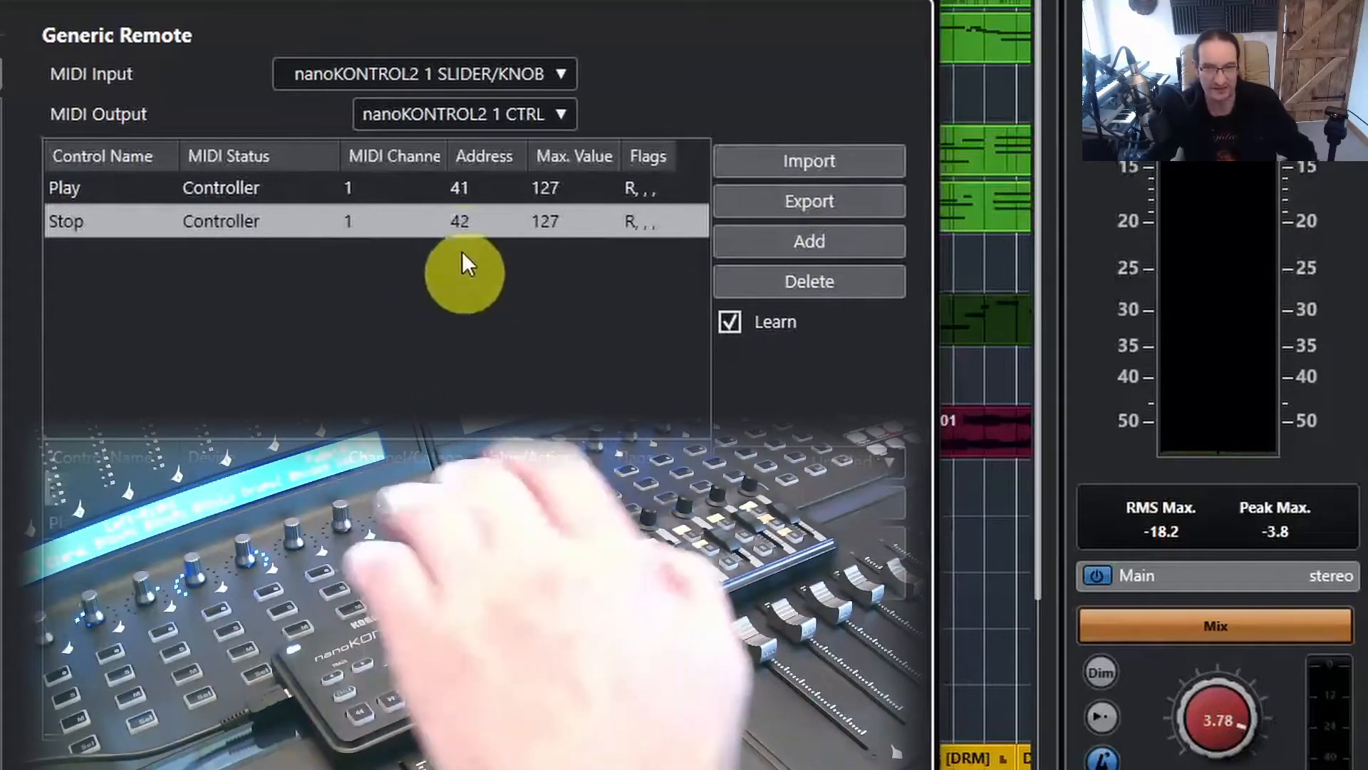
- Assign the Stop control to the Transport device with the stop action, and accept the Studio Setup changes
click(91, 526)
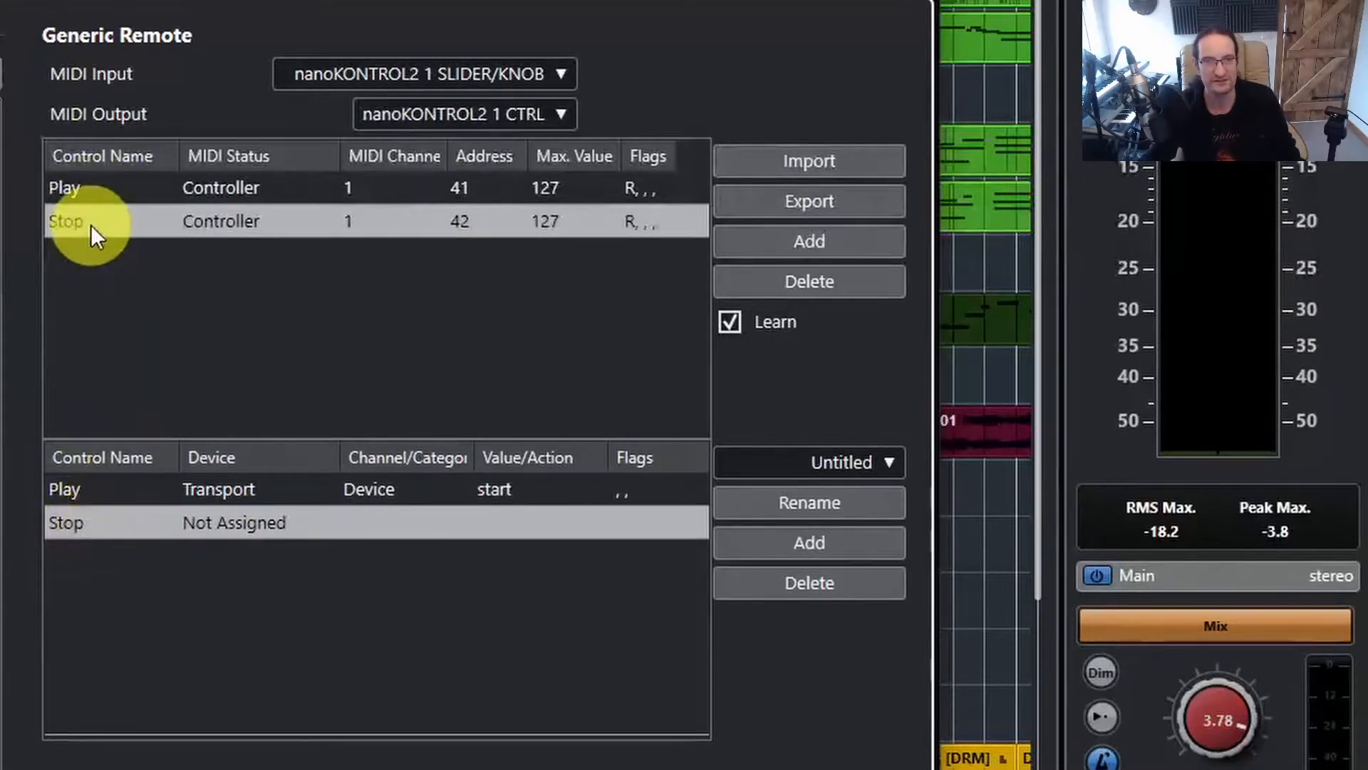
click(241, 524)
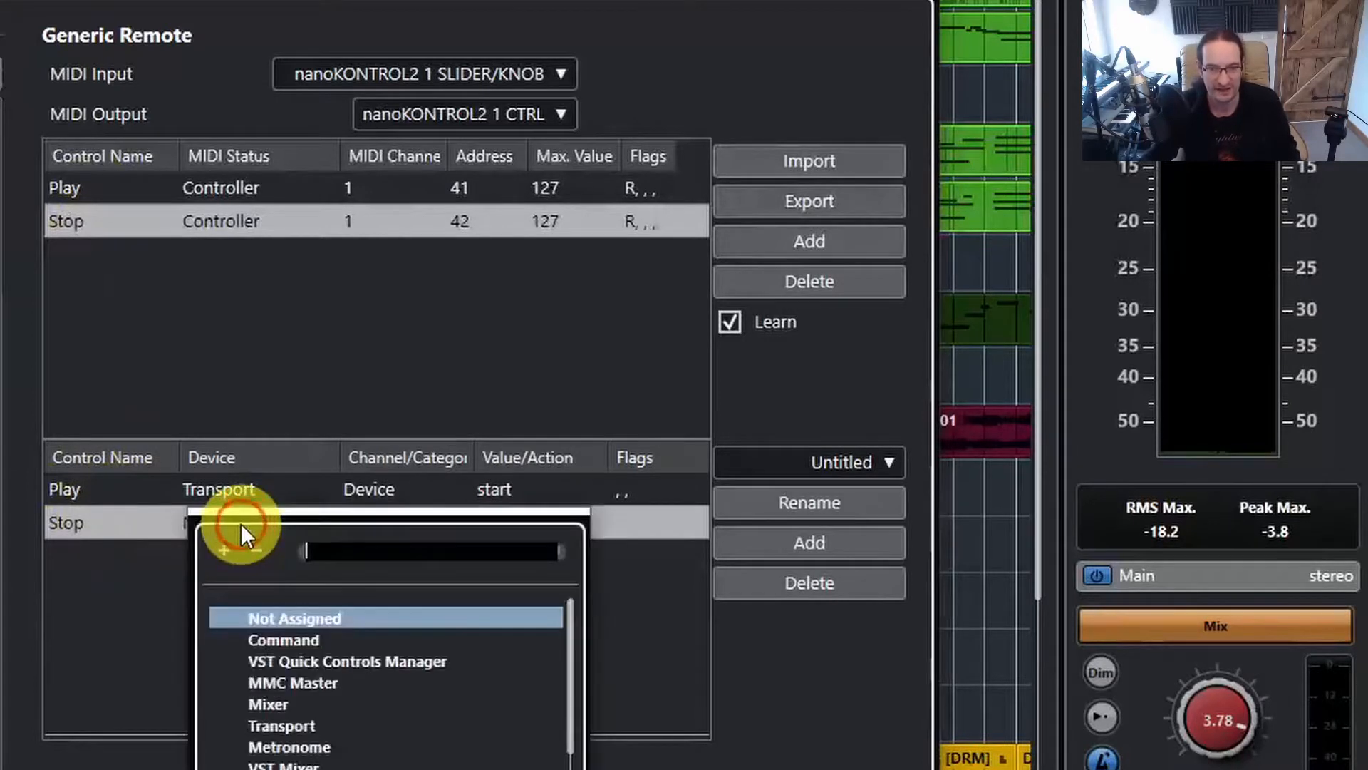
click(281, 726)
click(527, 530)
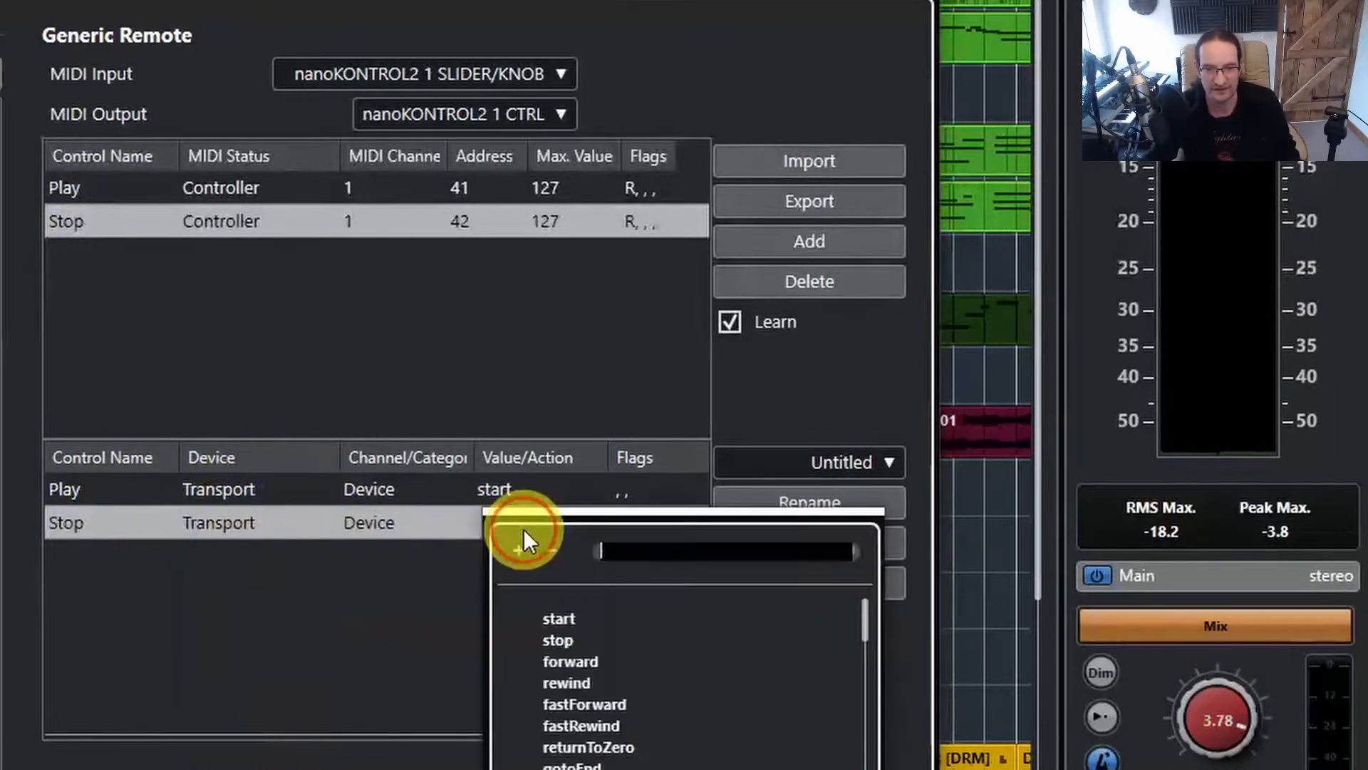
click(566, 636)
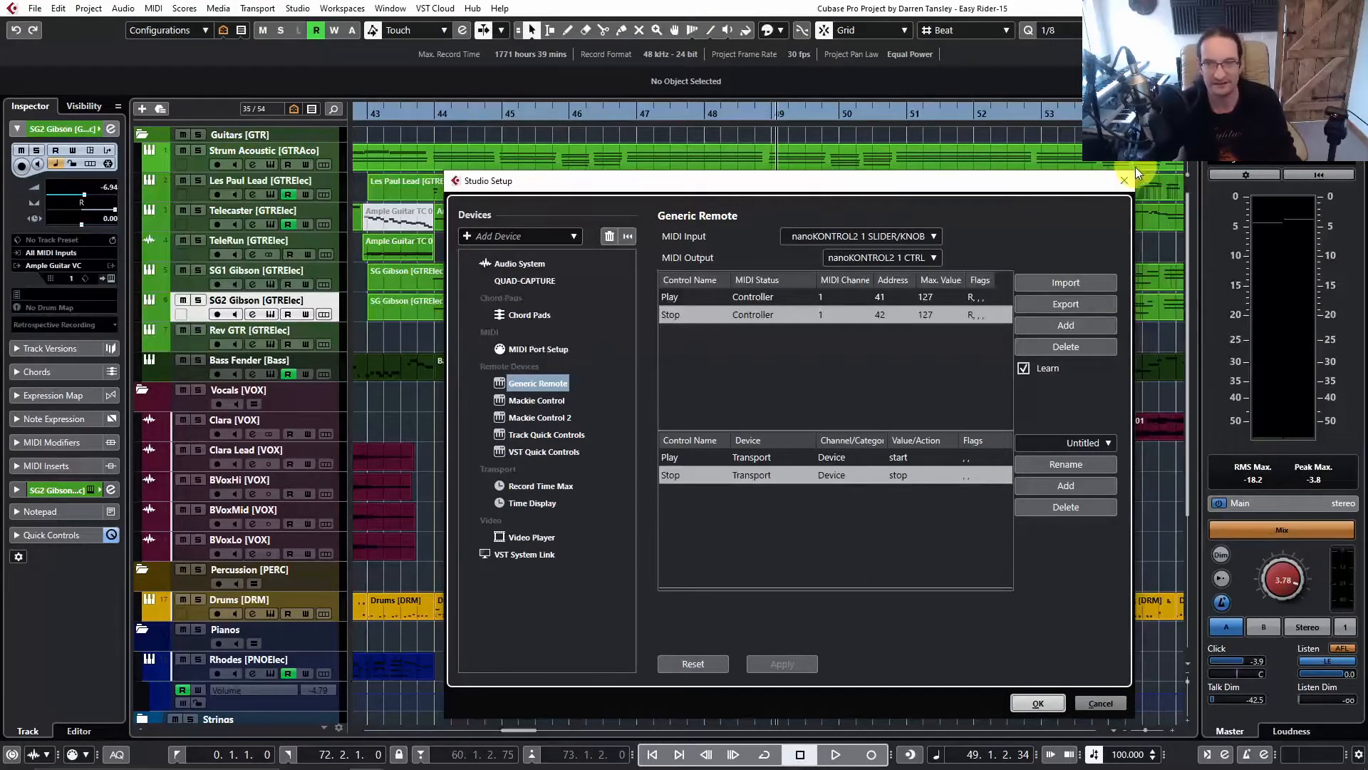
click(1036, 701)
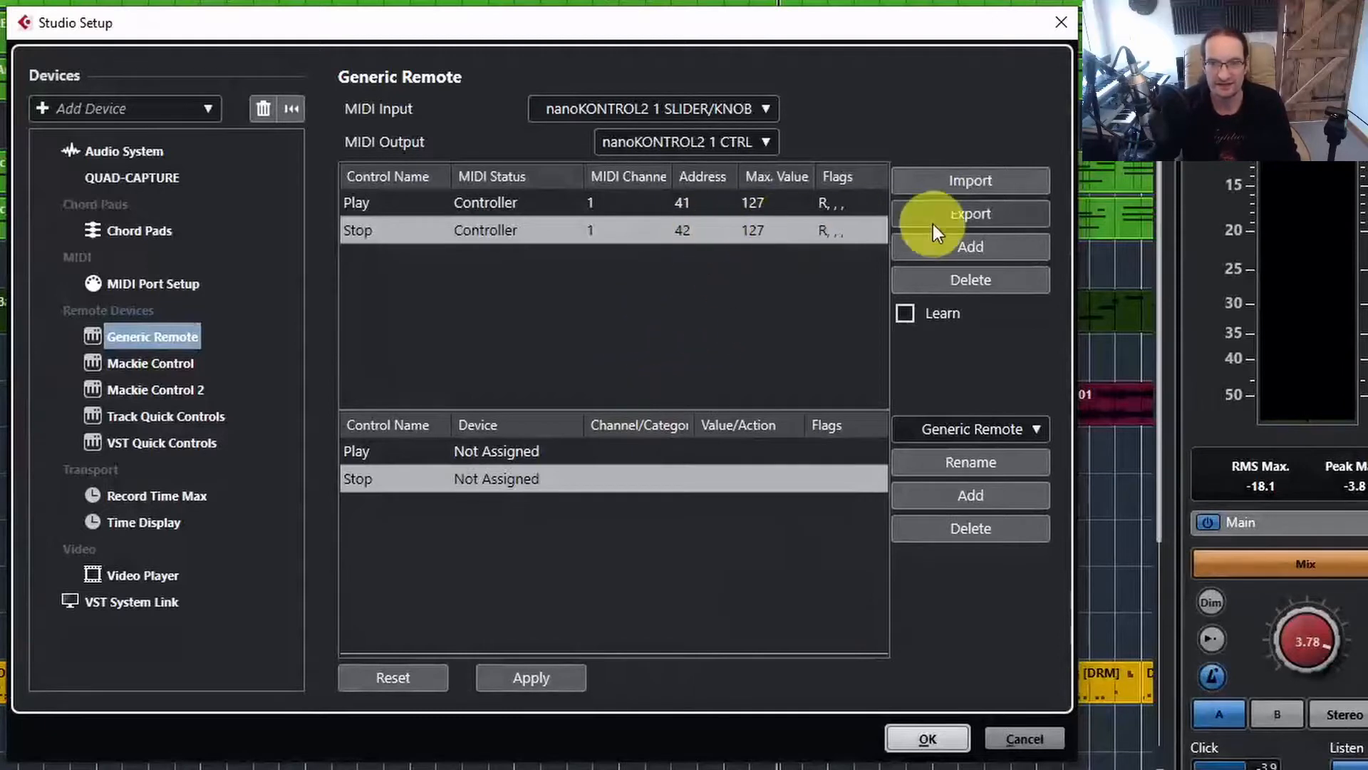
- Export the Generic Remote setup as "Play stop" in the Korg NanoKontrol folder
click(976, 216)
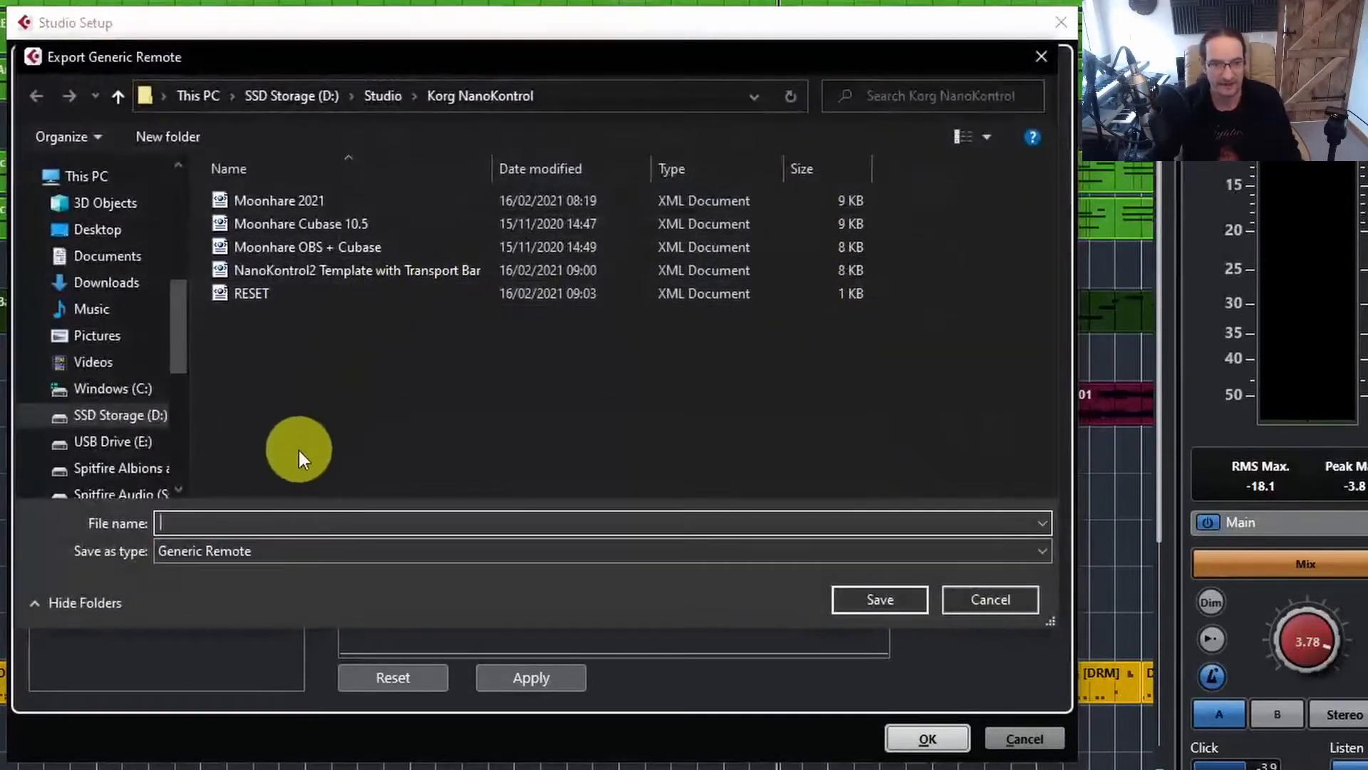
text(Pl)
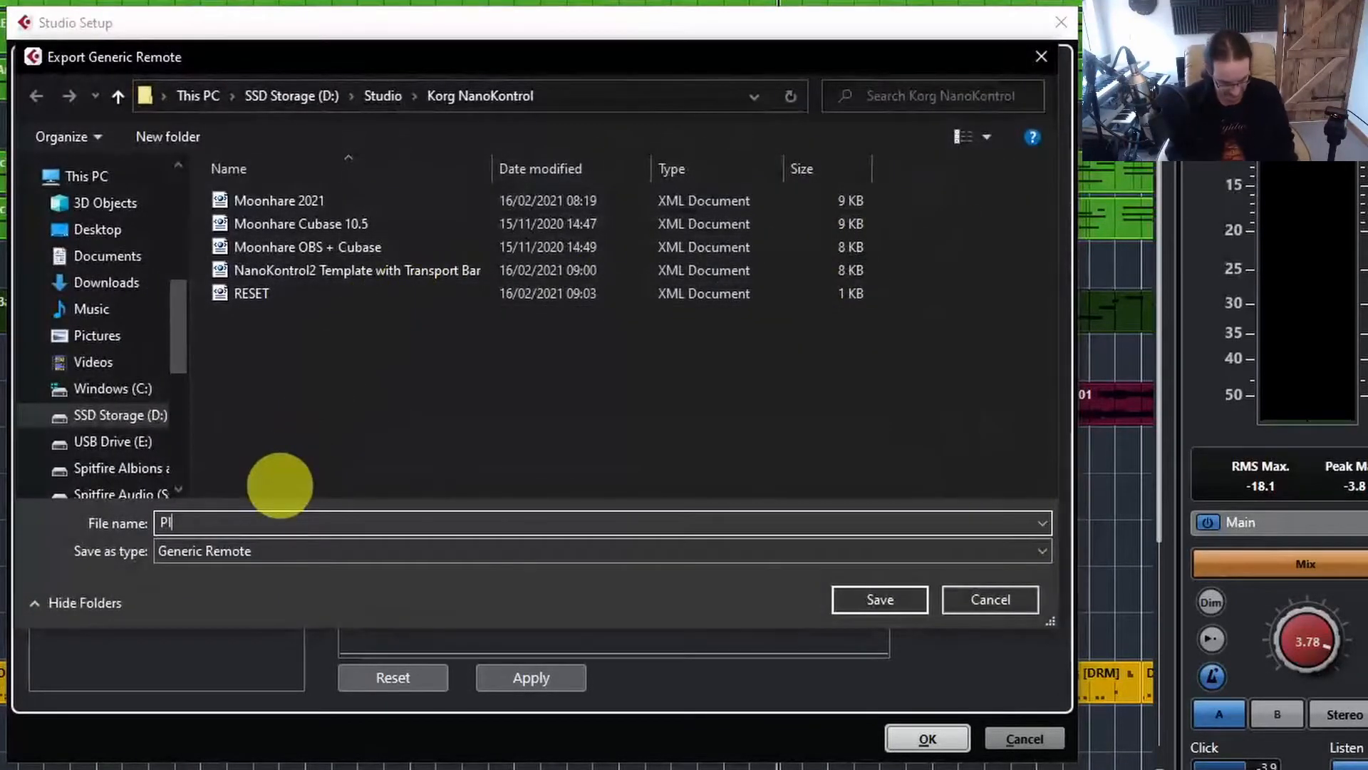
text(ay stop)
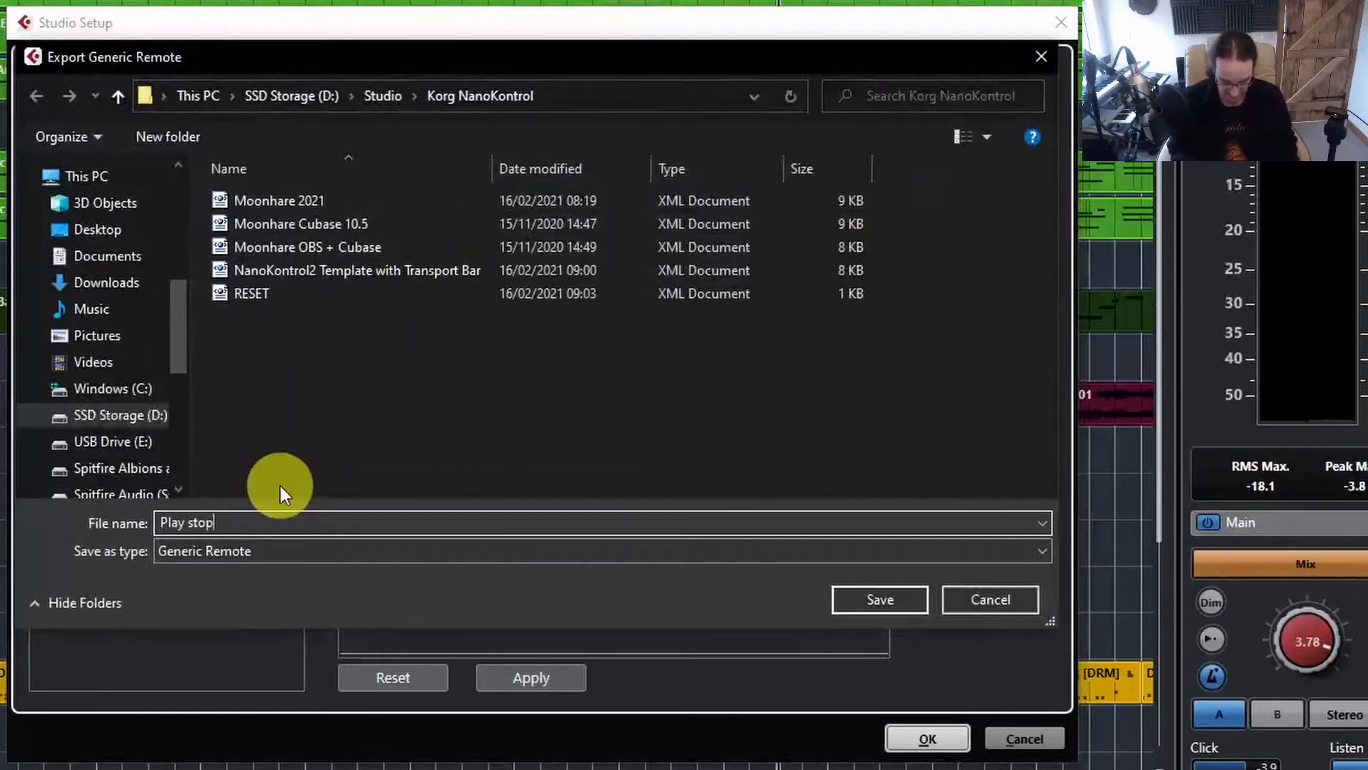
key(Return)
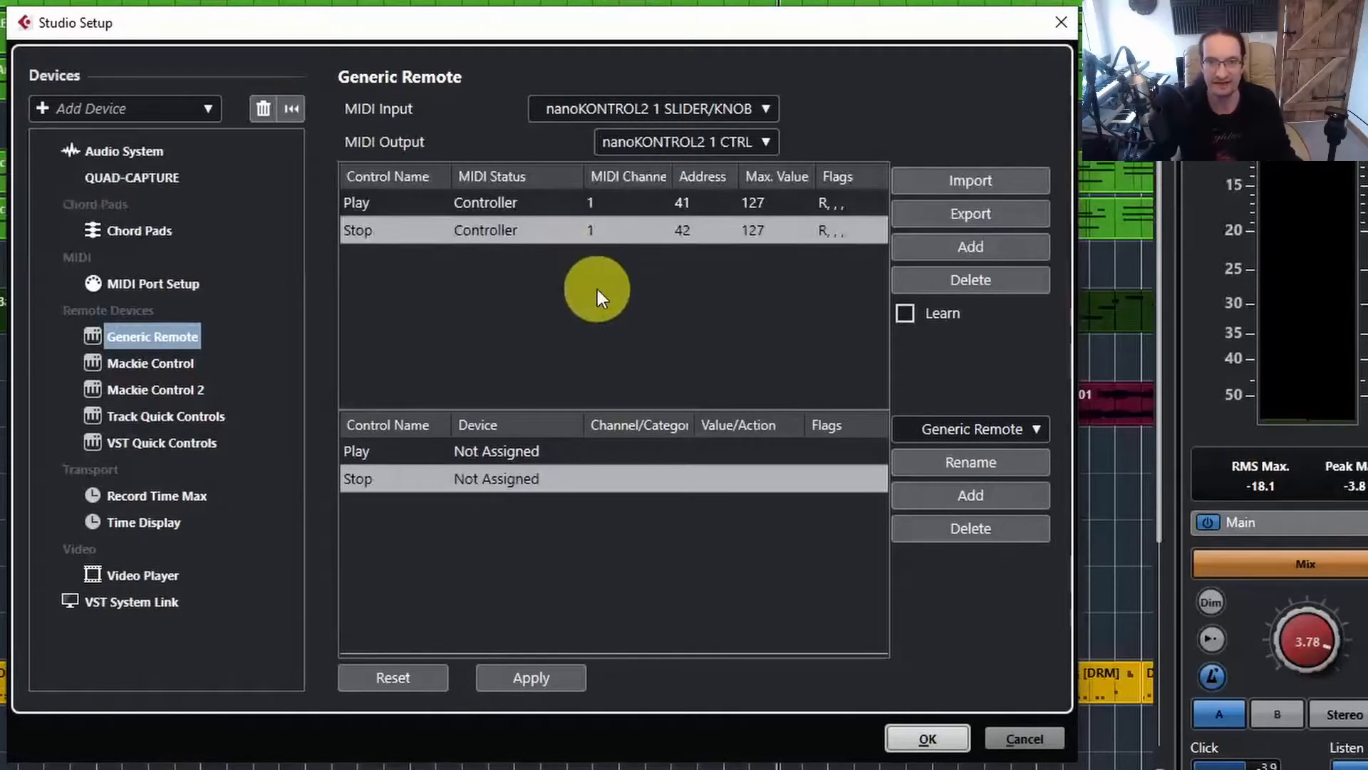
- Import the "NanoKontrol2 Template with Transport Bar" file into the Generic Remote from the Korg NanoKontrol folder
click(963, 181)
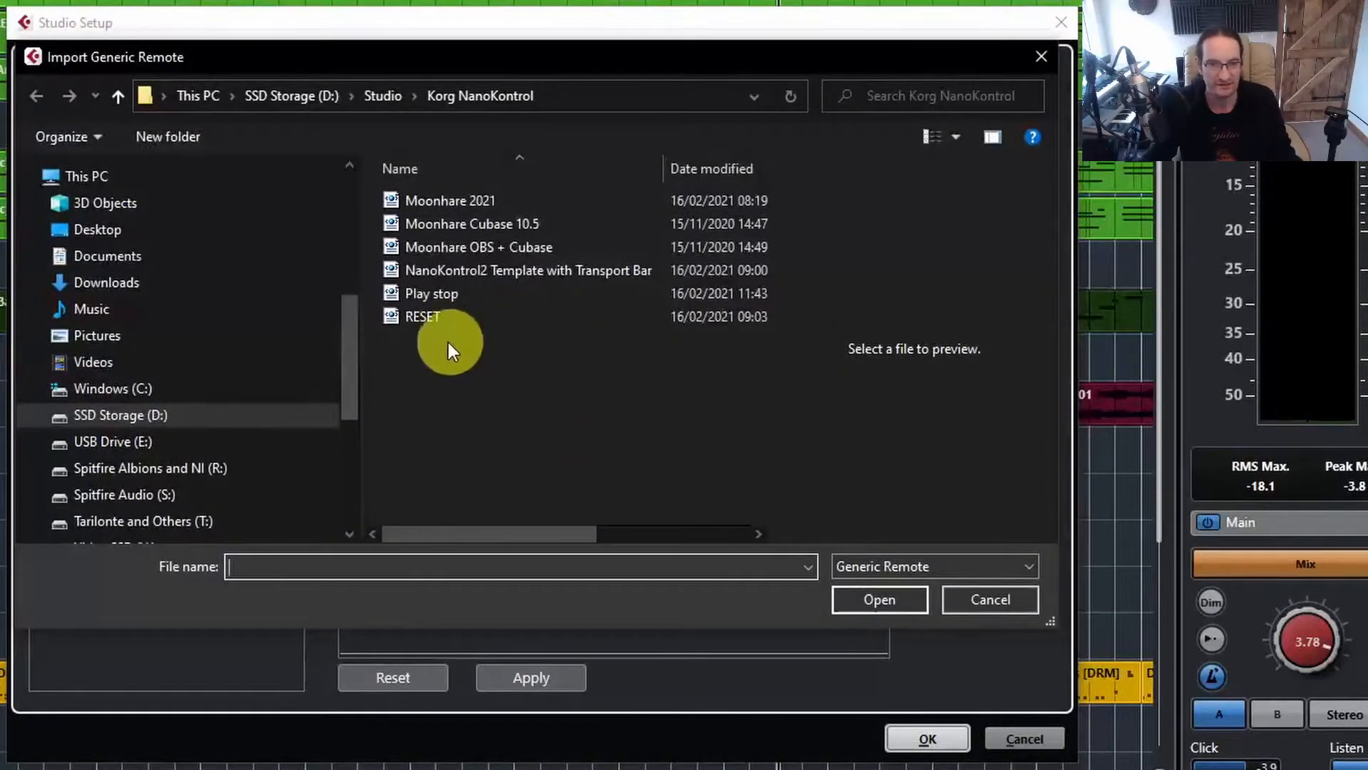
click(491, 272)
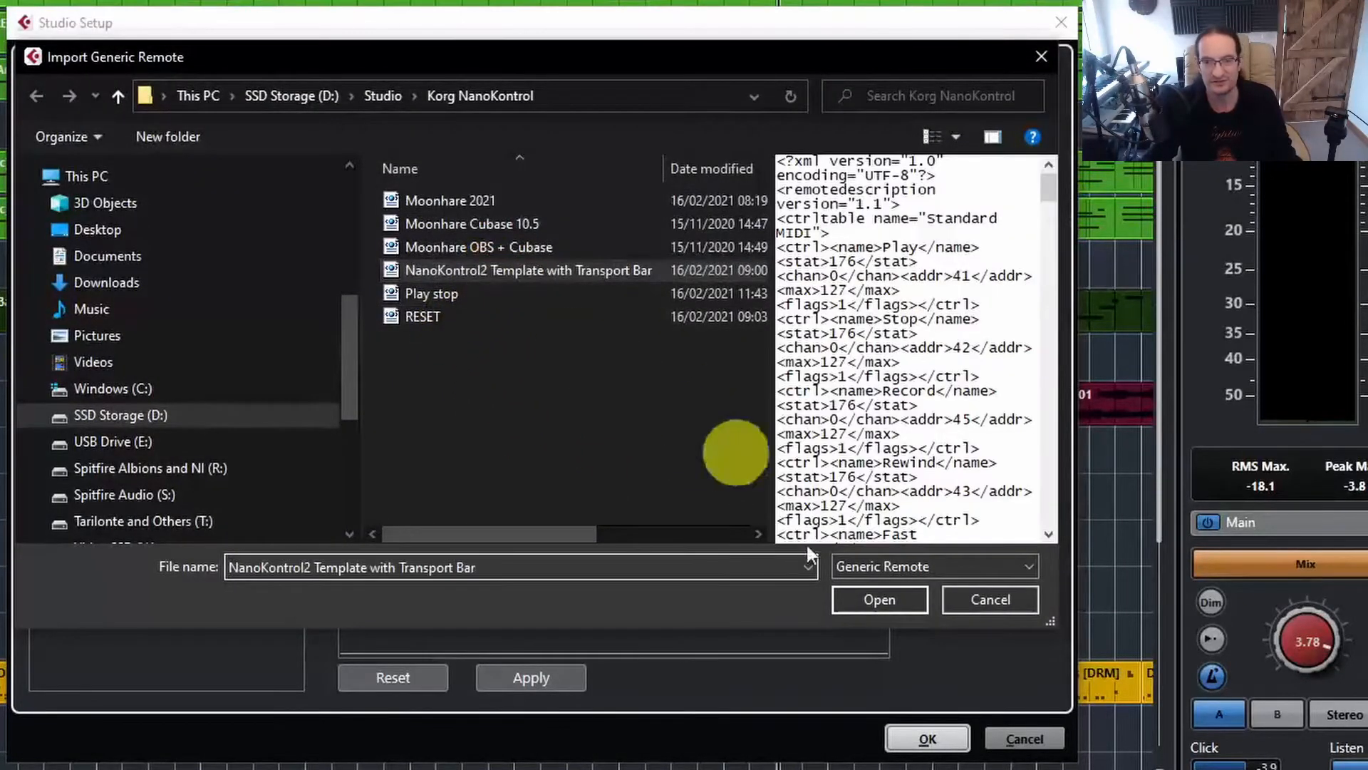
click(891, 604)
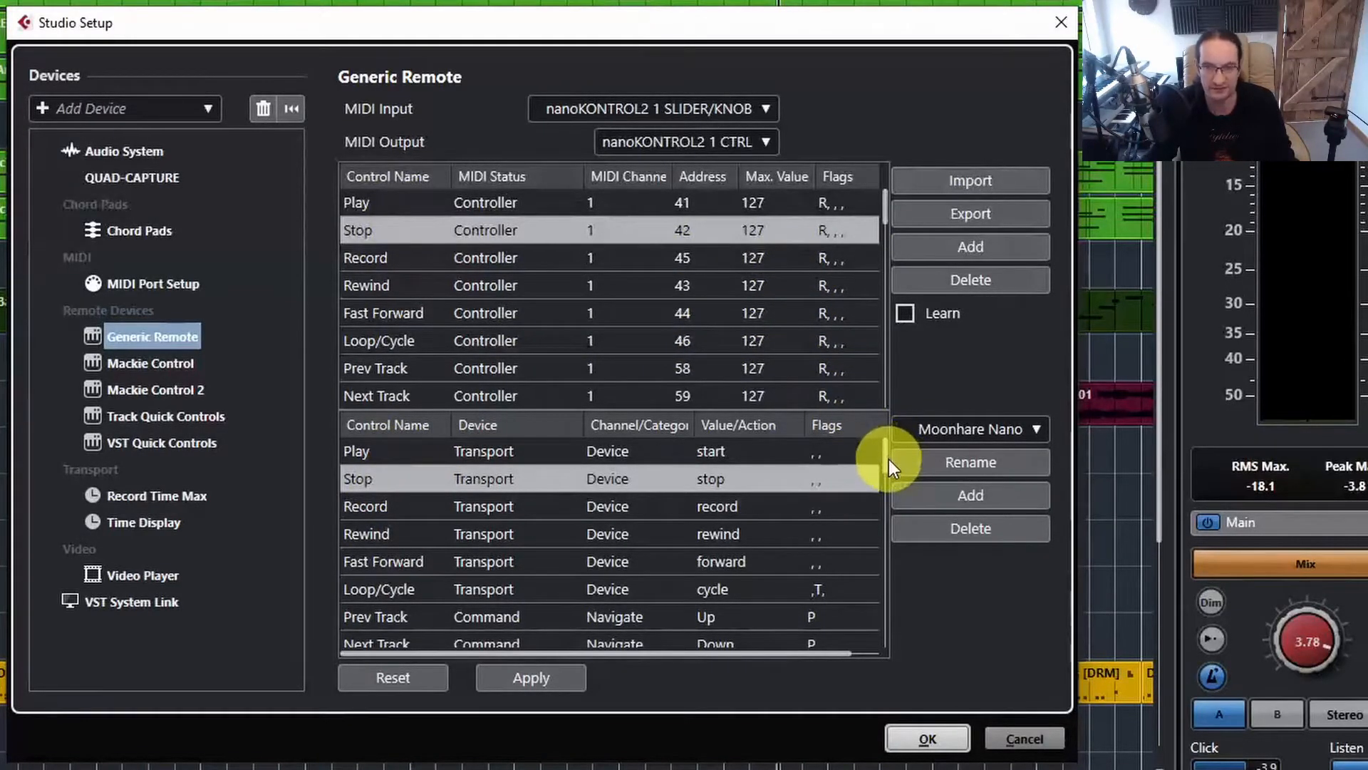
scroll(887, 468, down, 2)
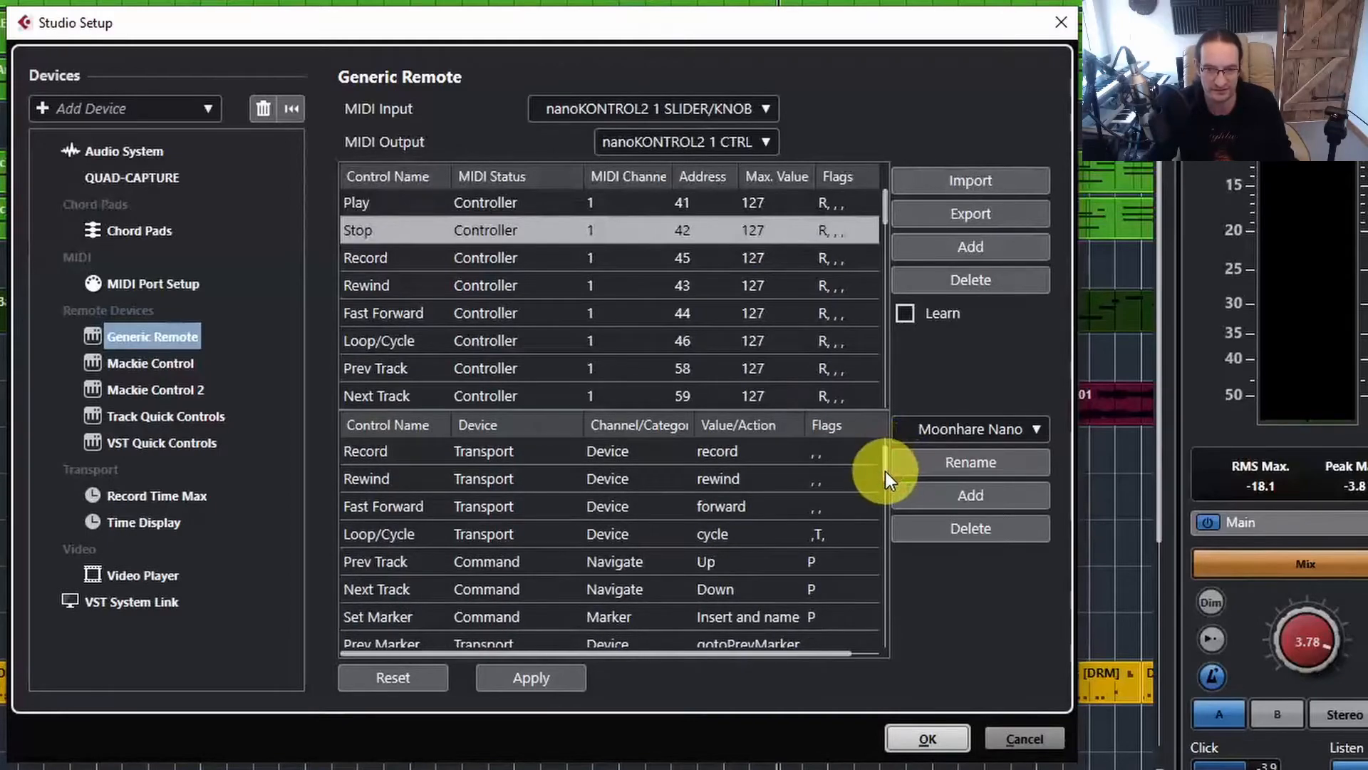
scroll(885, 473, down, 1)
drag(1175, 615, 1176, 618)
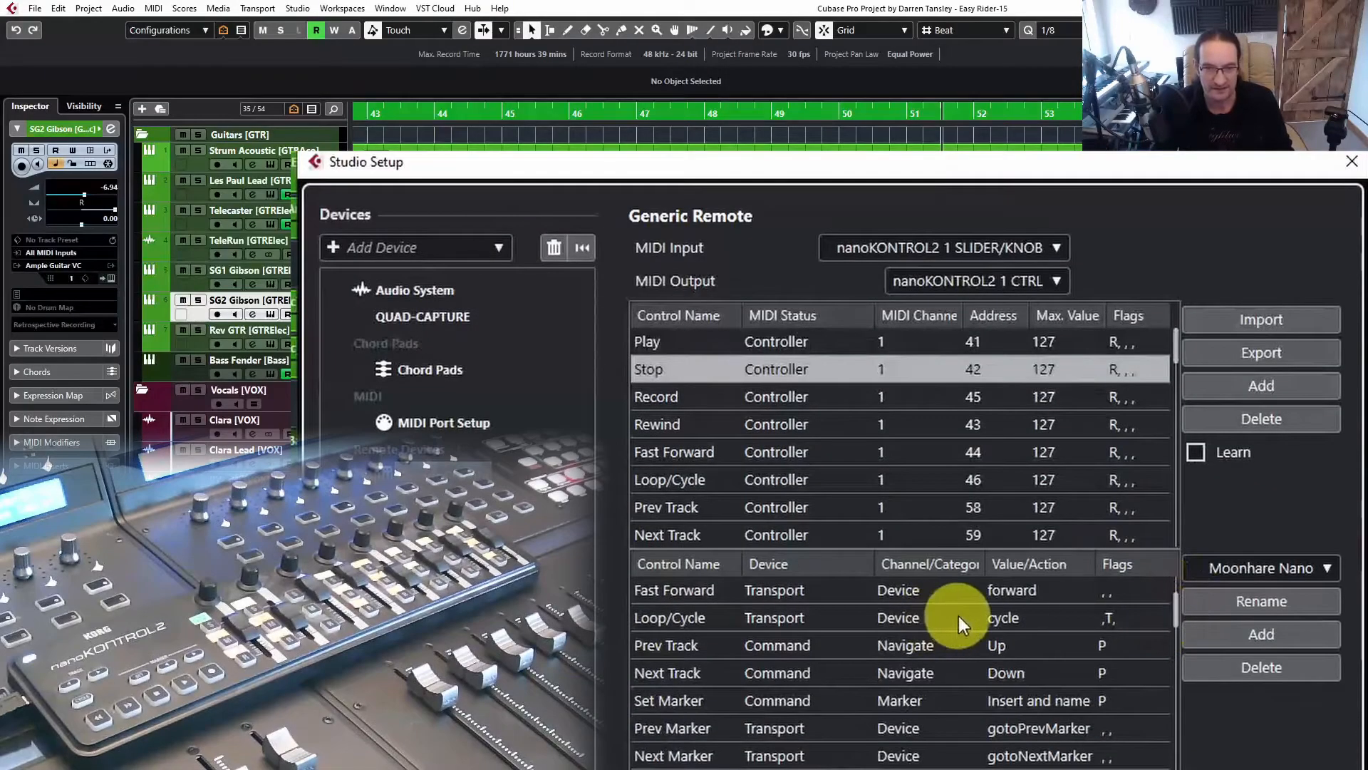
- Replace the Toggle flag with Push Button on the Loop/Cycle transport assignment
click(1125, 617)
click(1254, 721)
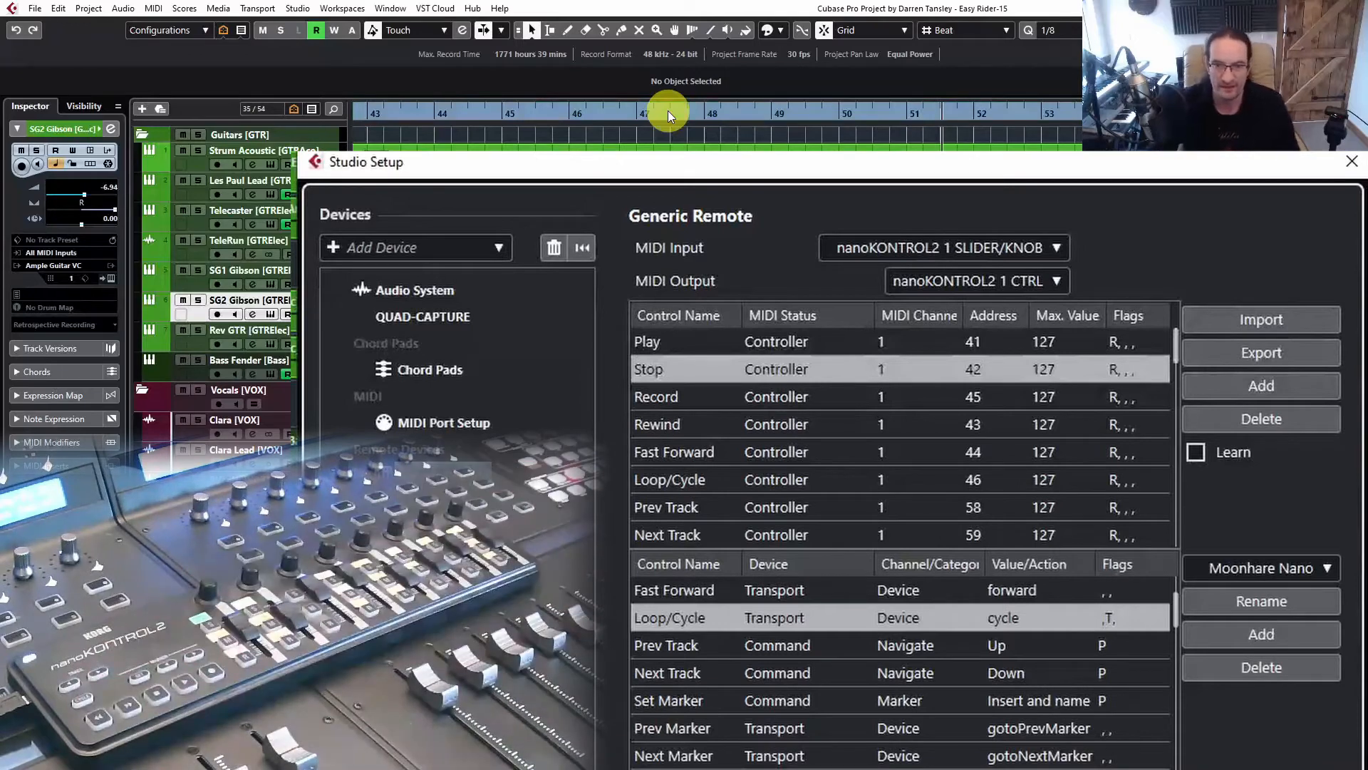
click(1113, 617)
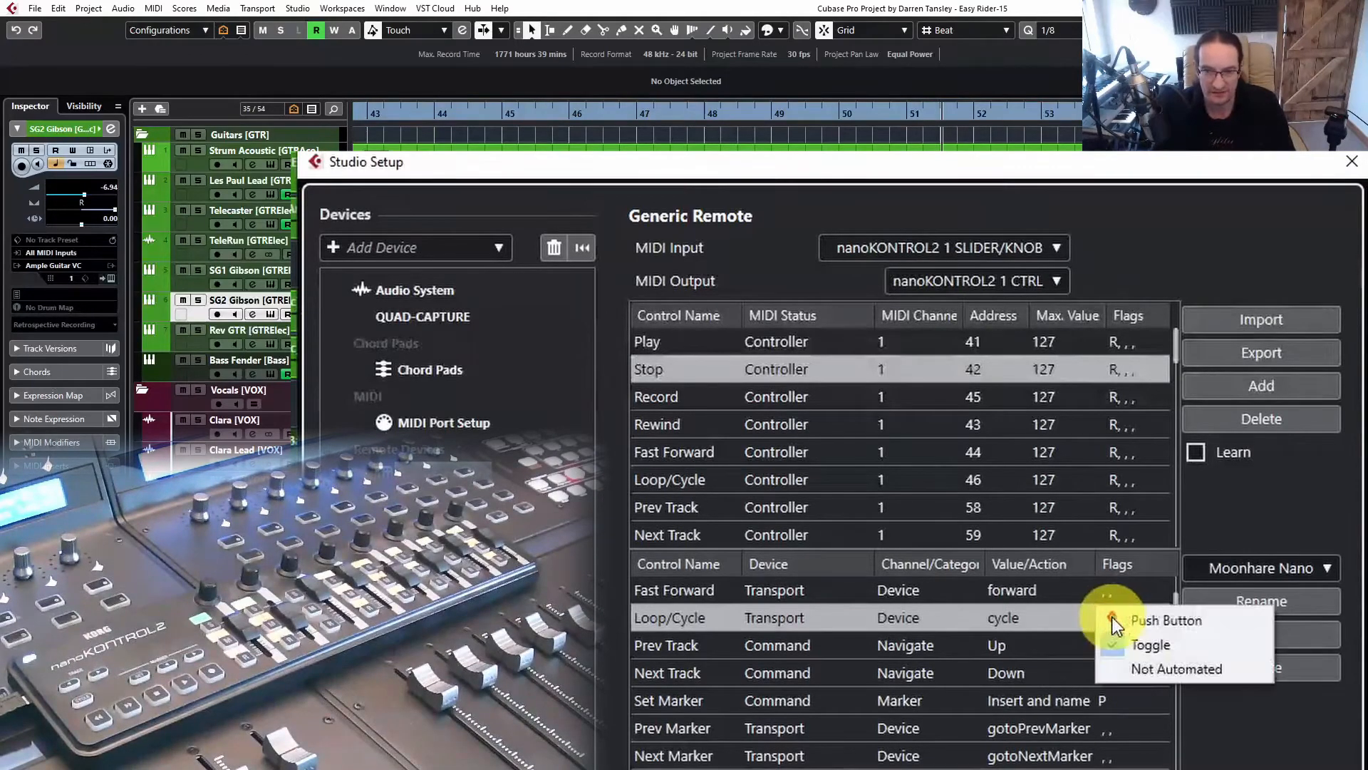
click(1113, 643)
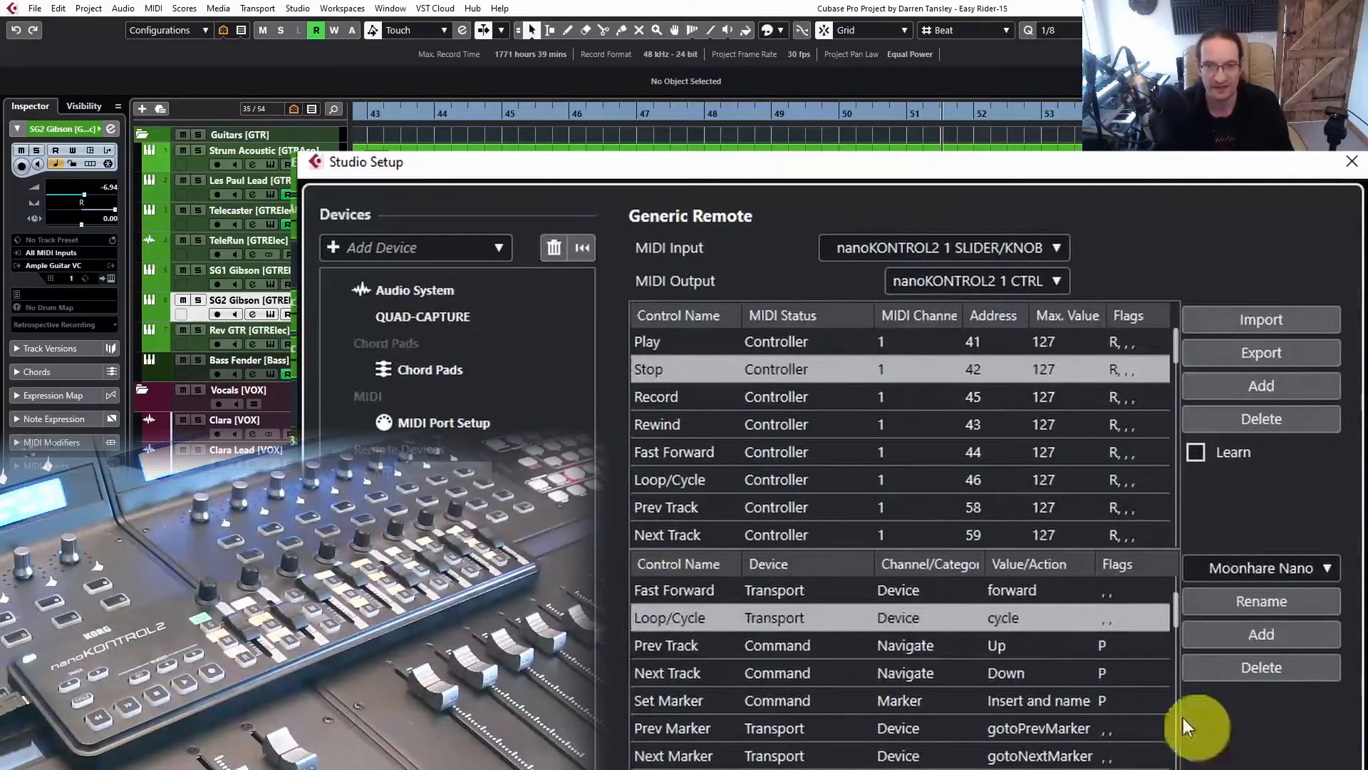
click(1128, 623)
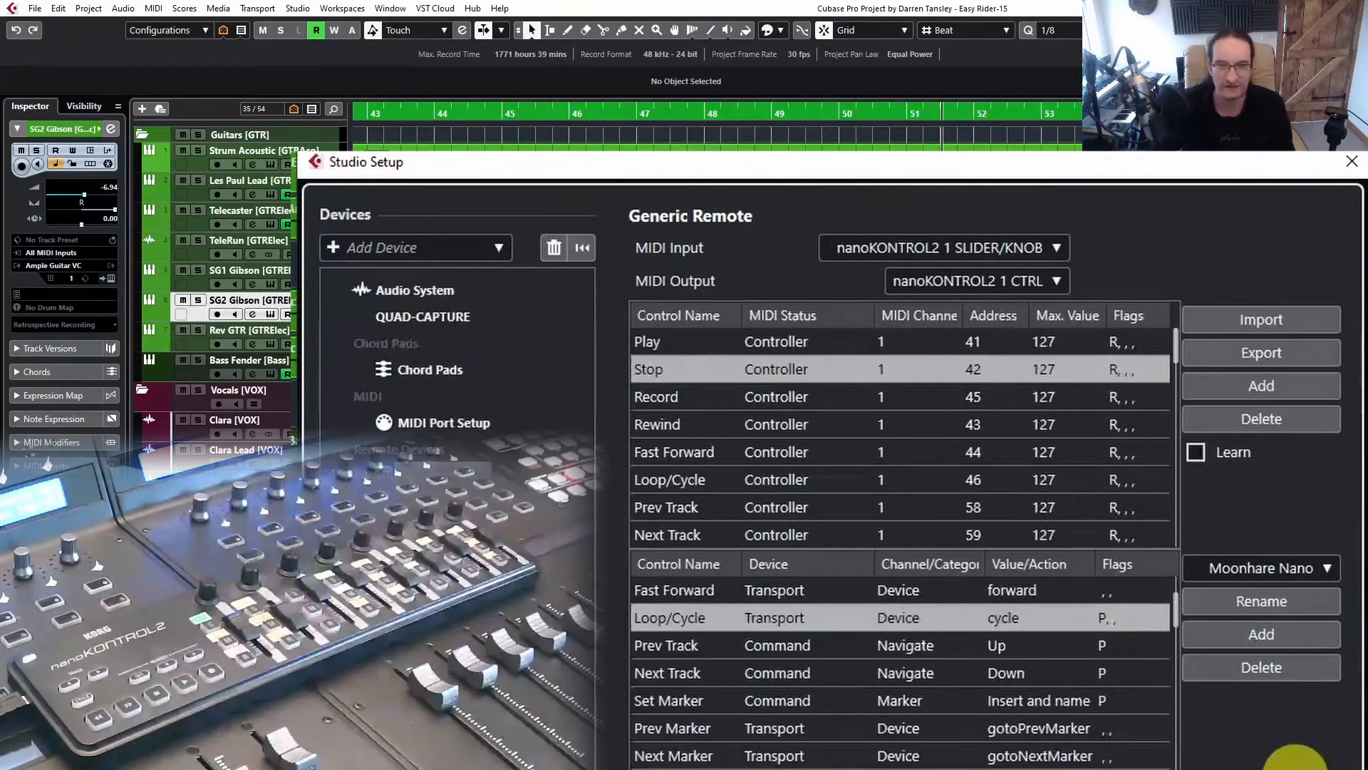
- Turn Toggle on and Push Button off again in the Loop/Cycle assignment's flags
click(1108, 616)
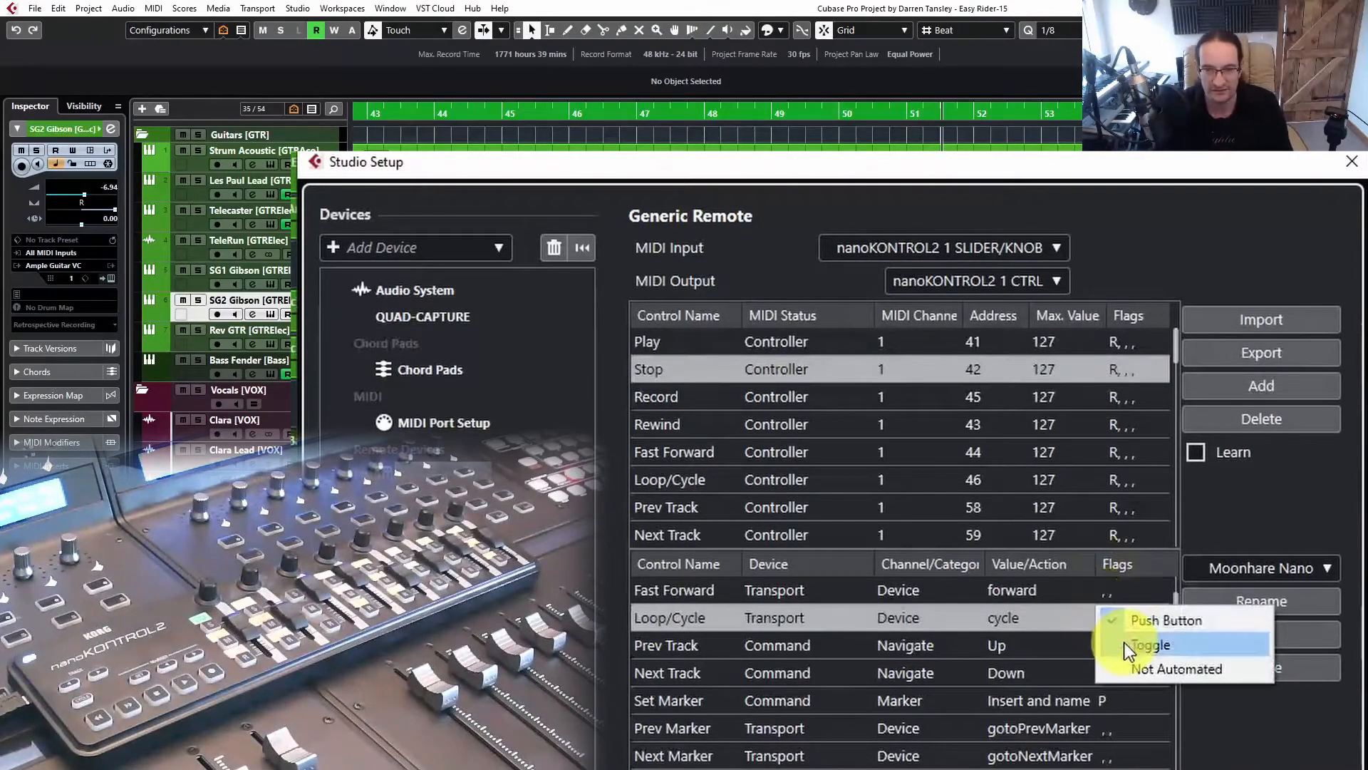
click(1128, 647)
click(1122, 622)
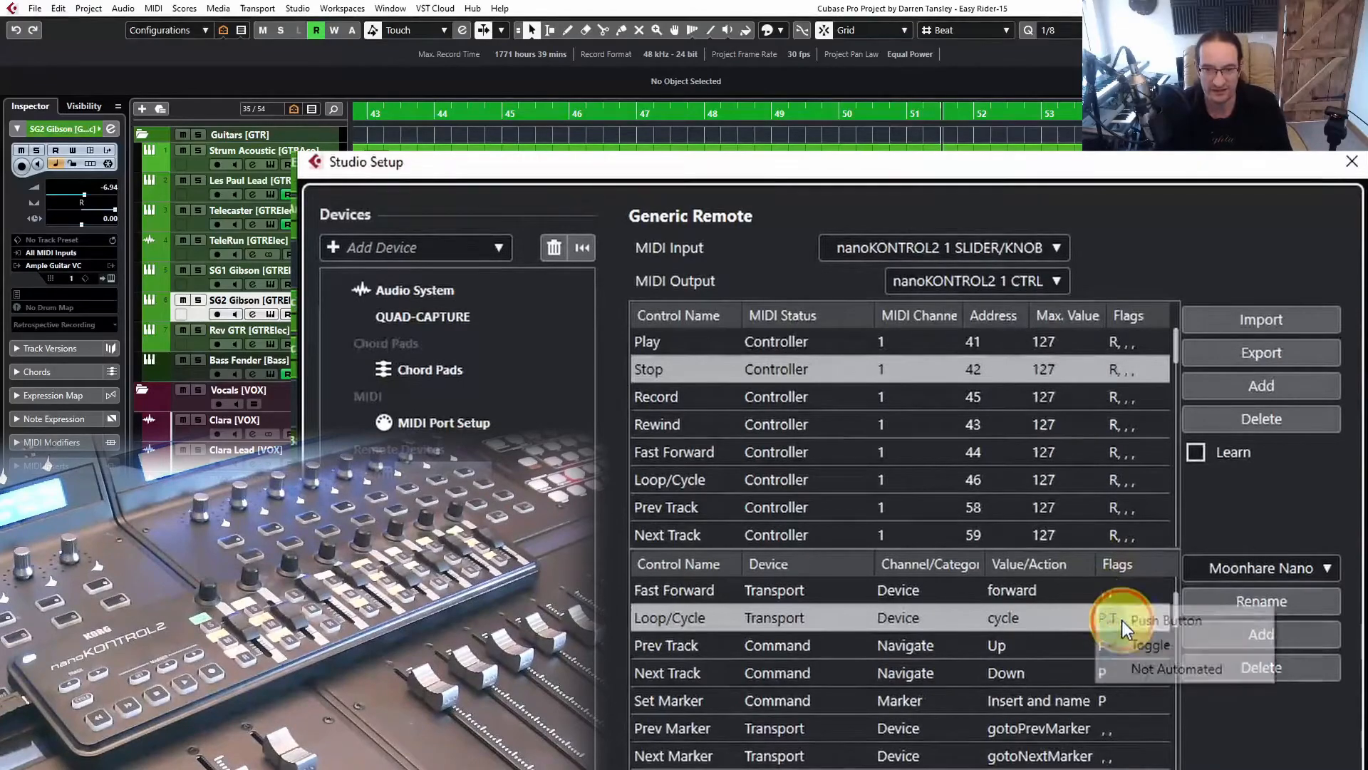
click(1113, 620)
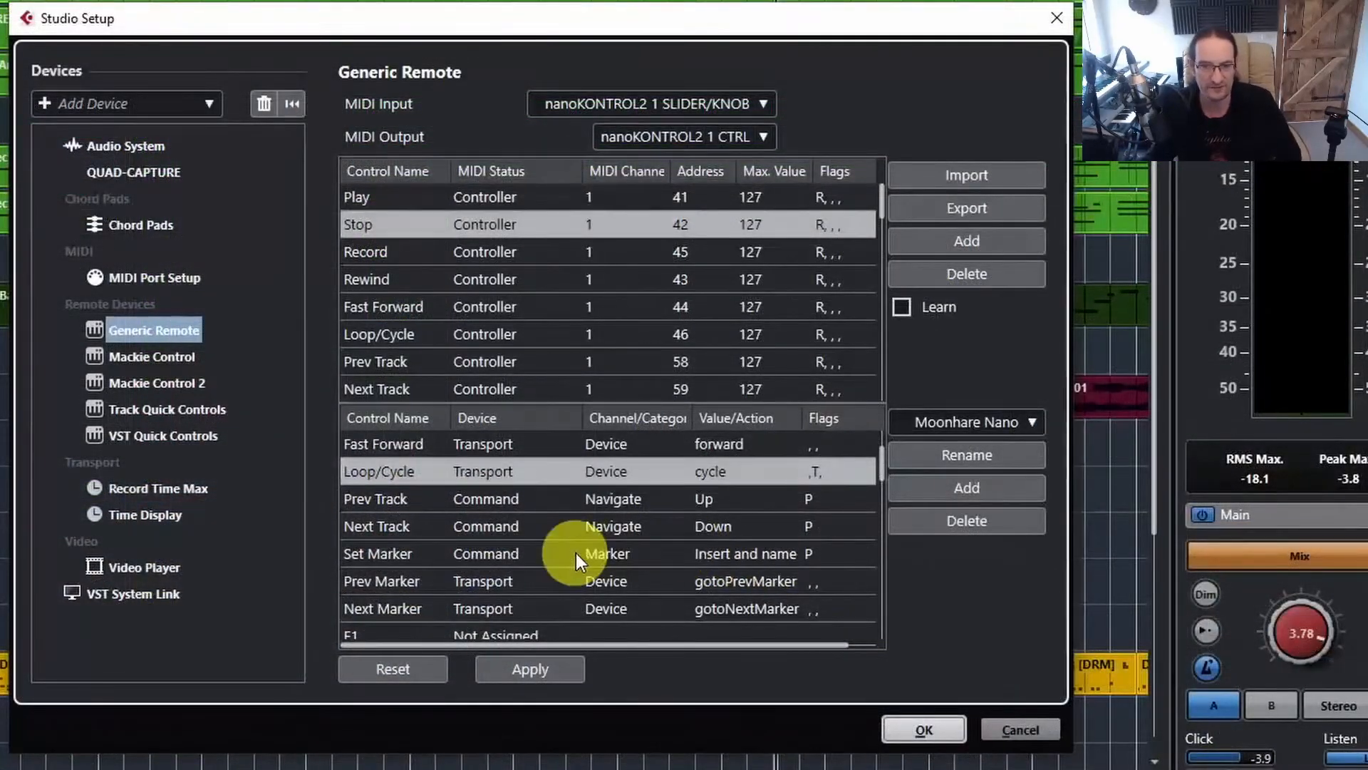
- View the transport actions available for the Rewind control, and leave its assignment as it is
scroll(643, 537, up, 2)
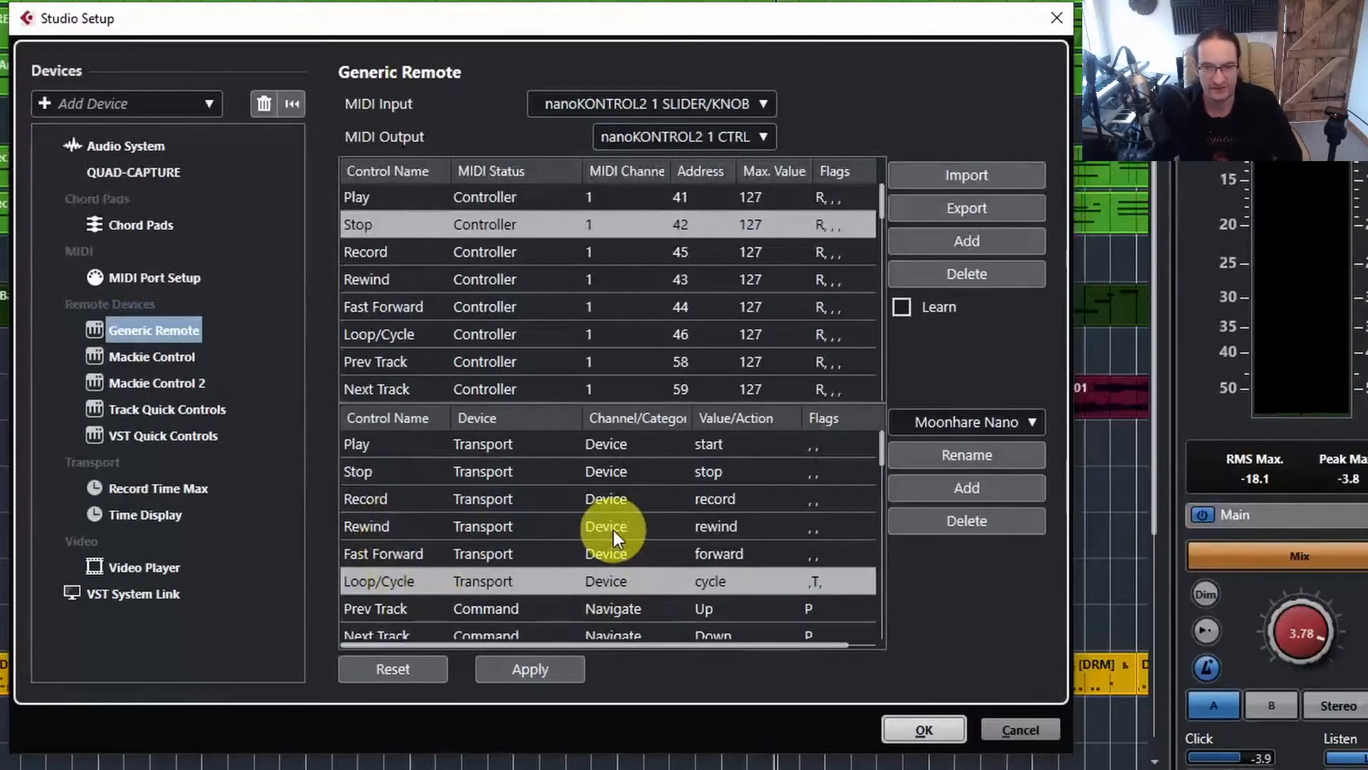
click(718, 528)
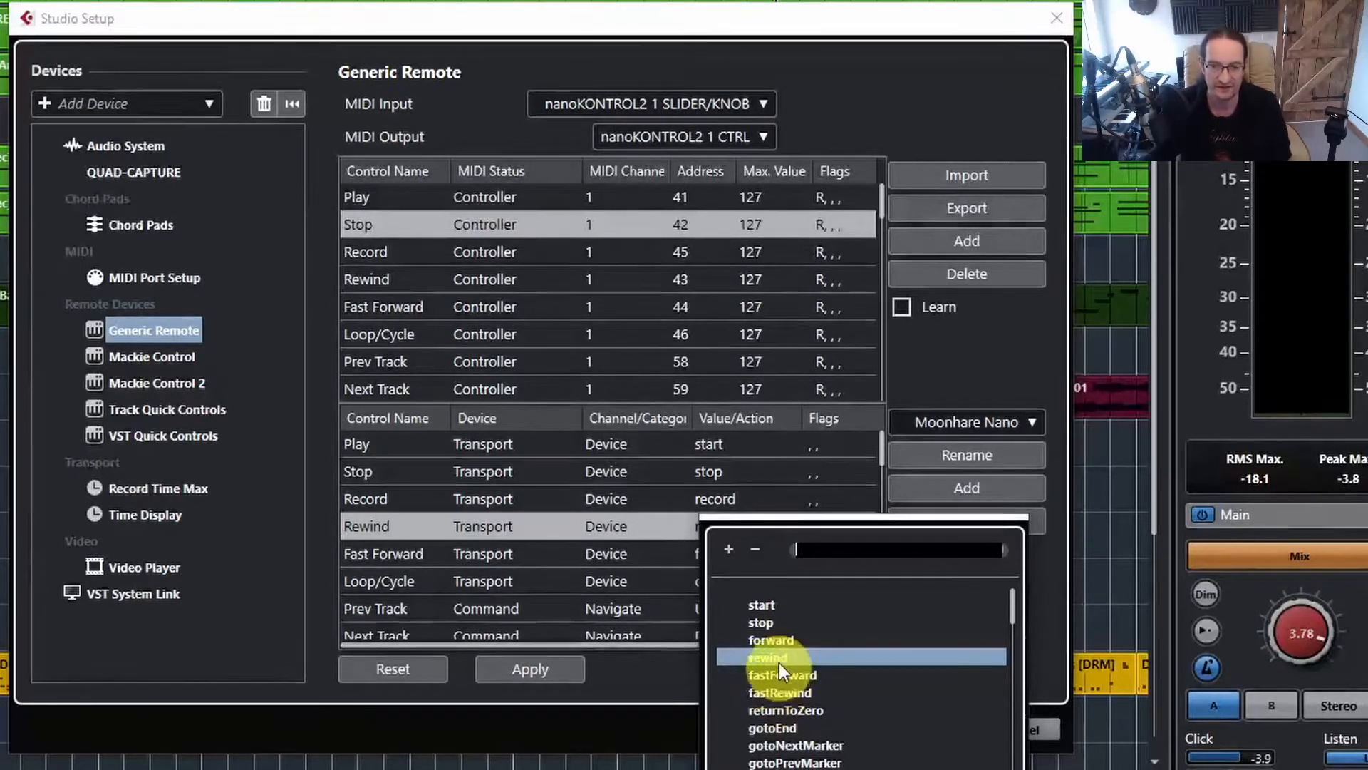
click(994, 348)
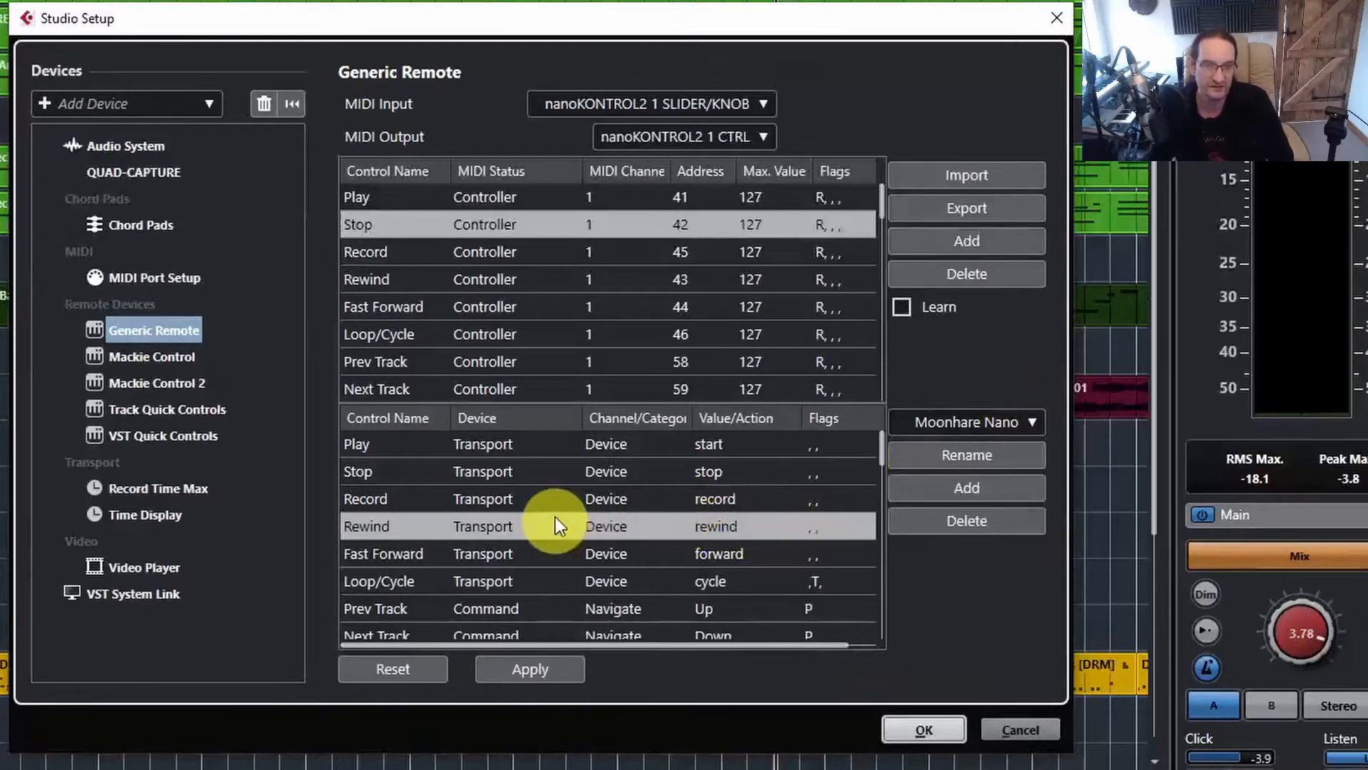
- Review the template's remaining assignments, from the track and marker controls through the F, P, S, M and R entries, and the upper control list
scroll(613, 521, down, 9)
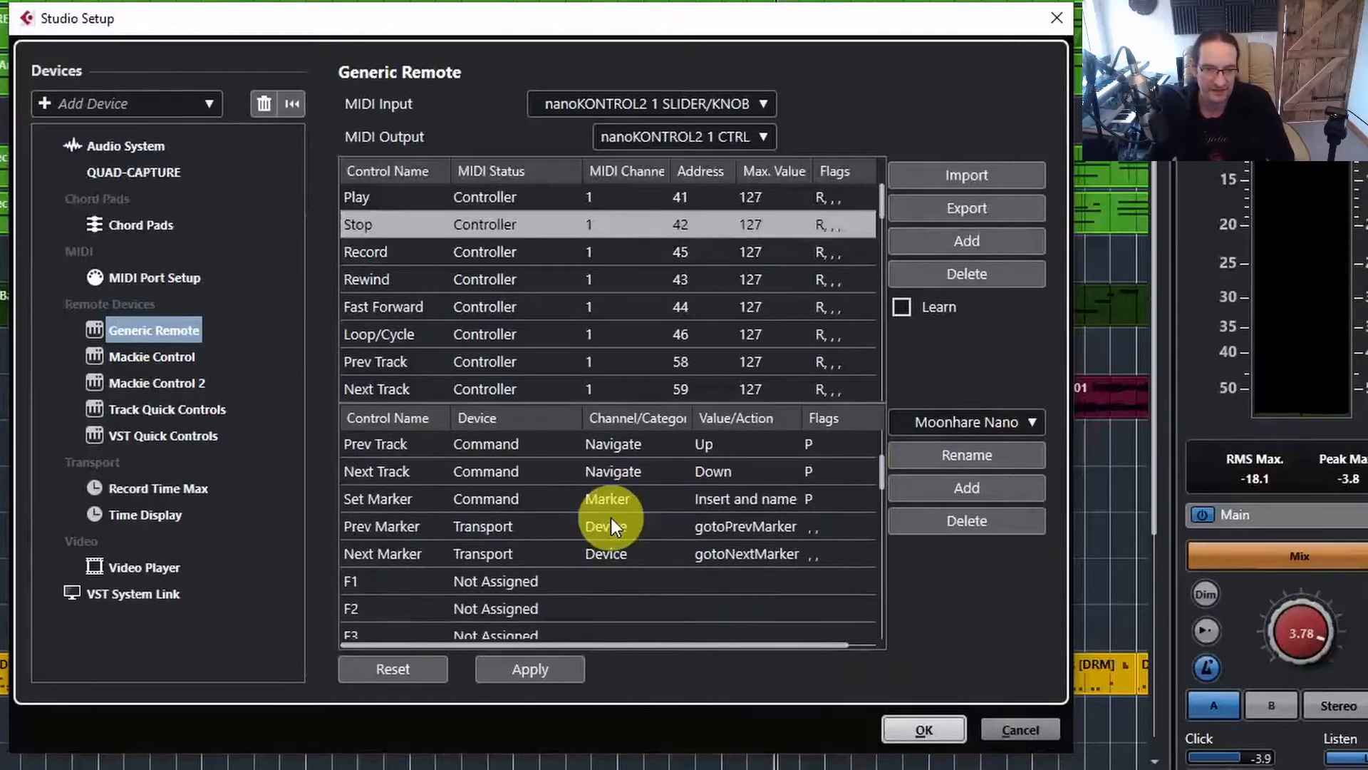
scroll(611, 517, down, 2)
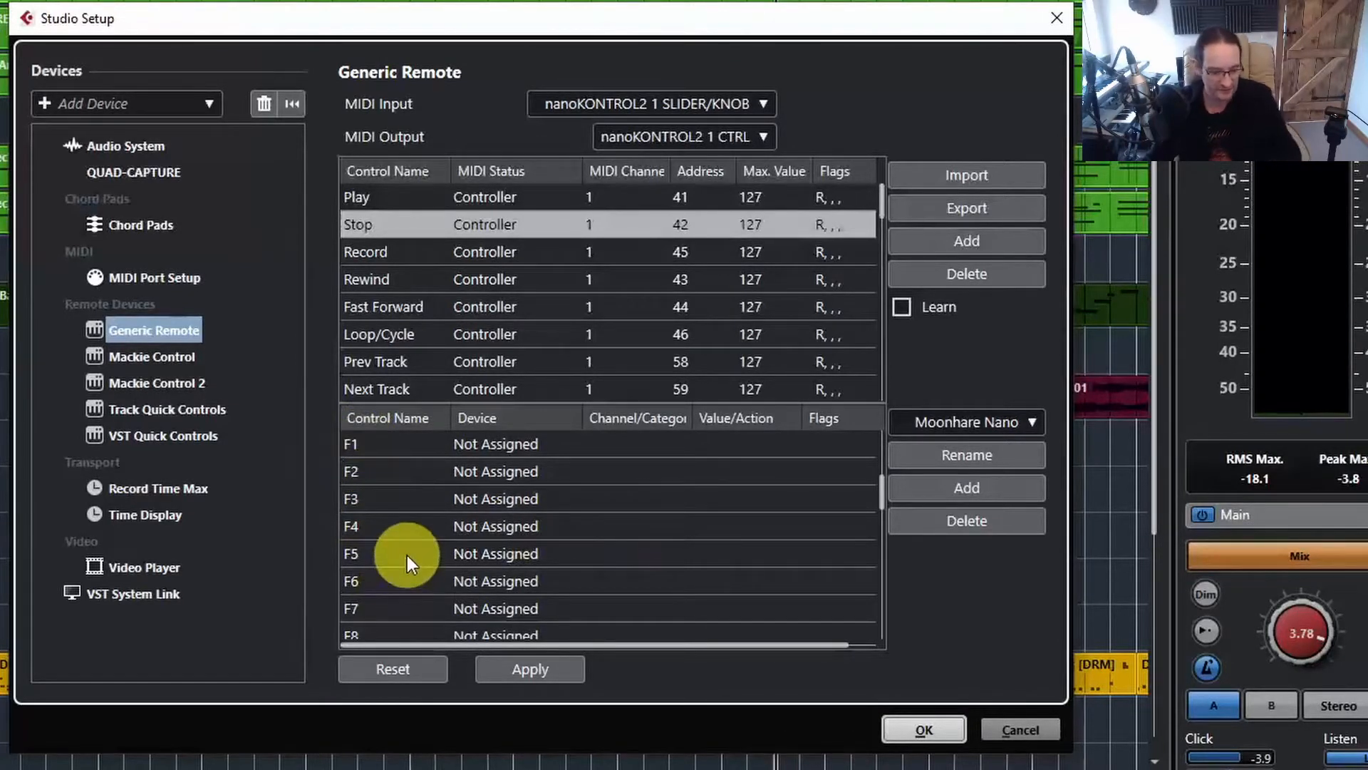
scroll(407, 554, down, 6)
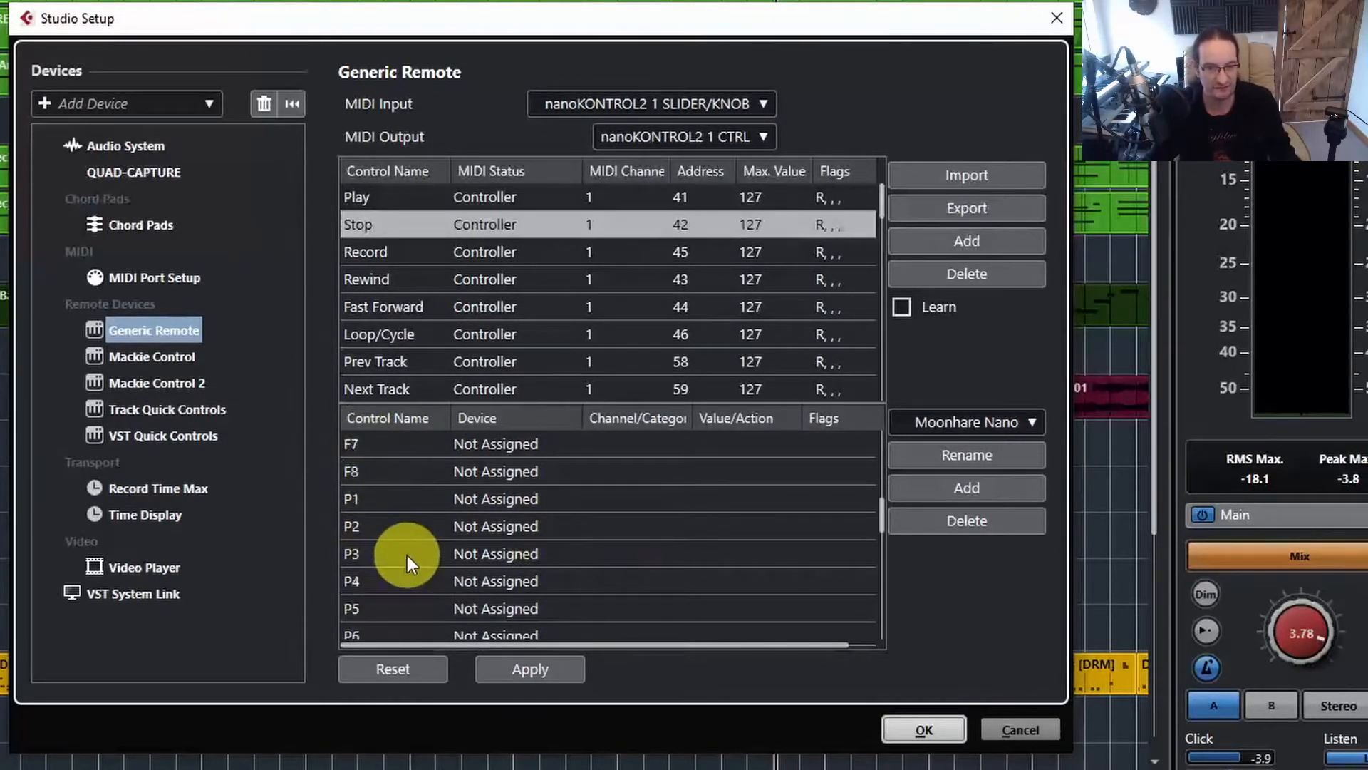
scroll(408, 554, down, 11)
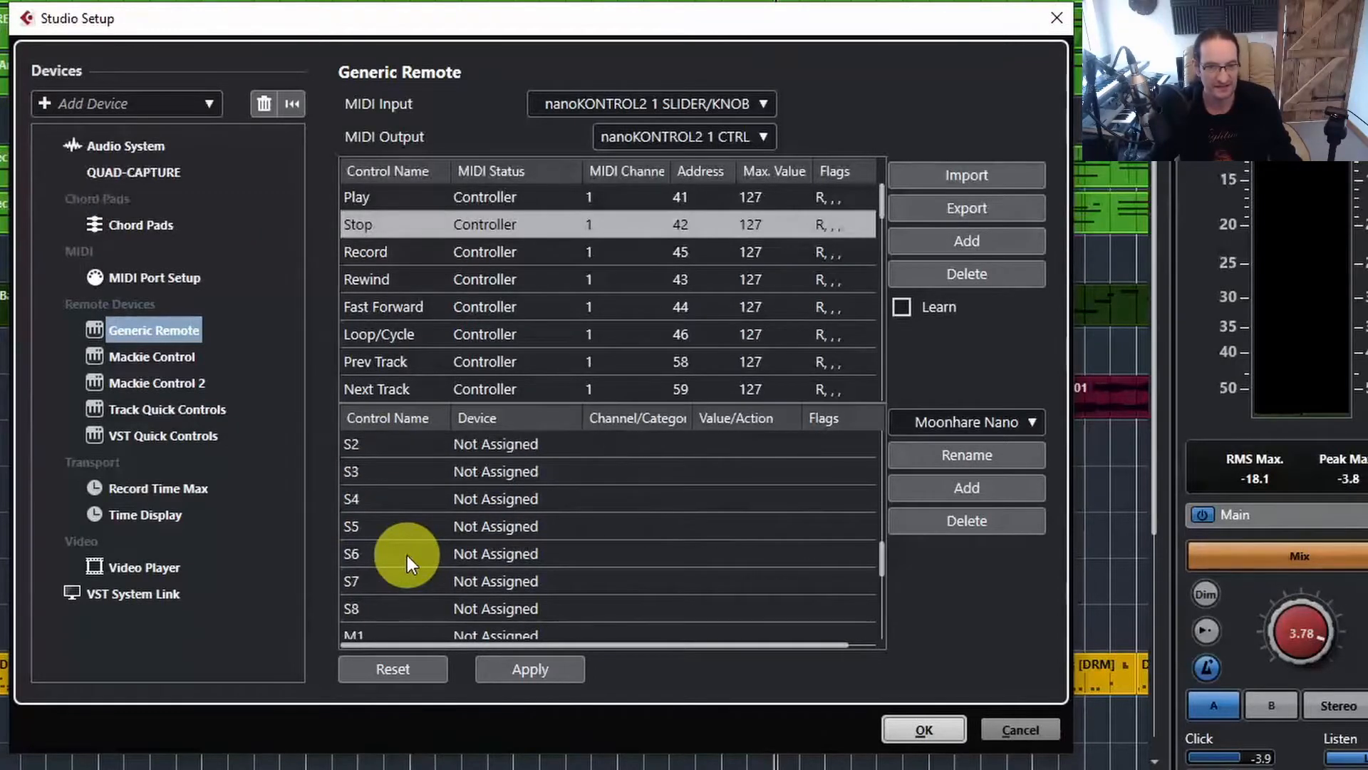
scroll(410, 511, up, 2)
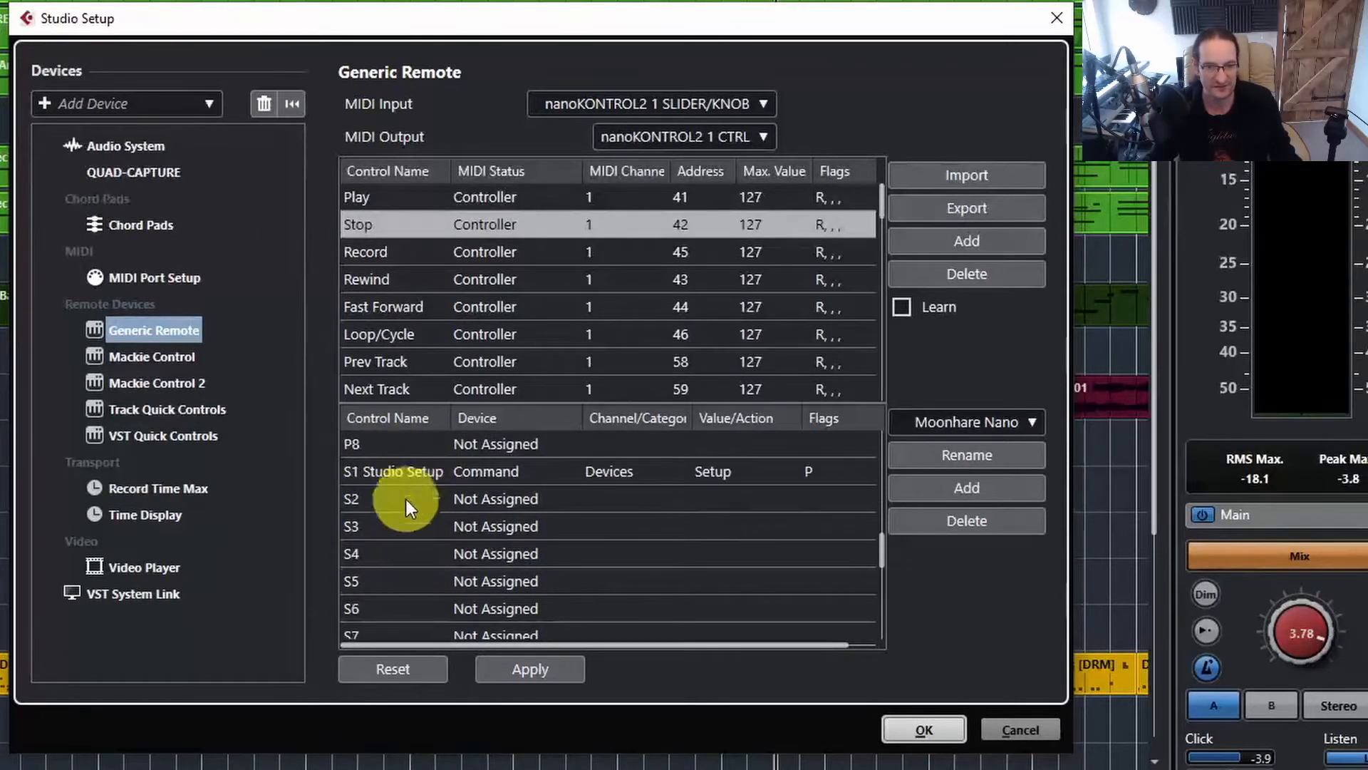
scroll(403, 516, down, 2)
scroll(406, 519, down, 15)
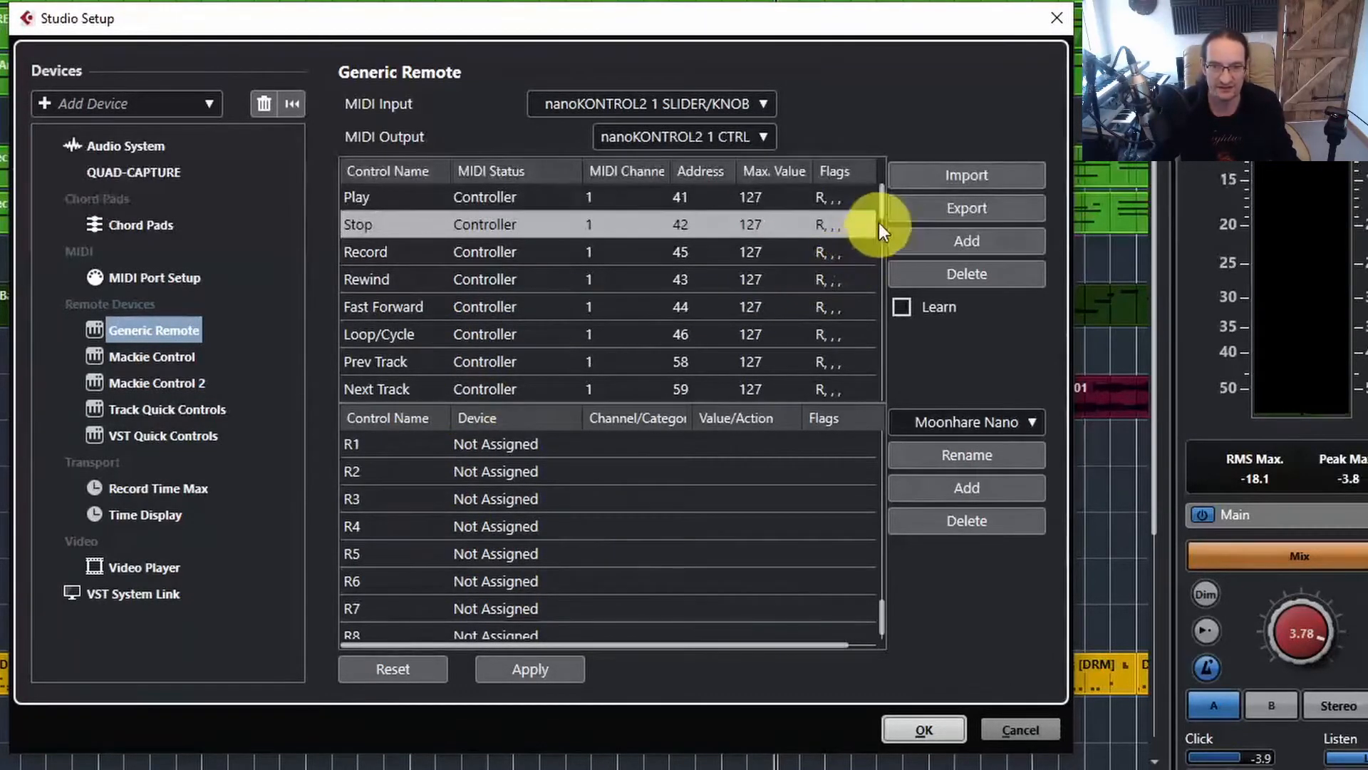
mouse_move(881, 210)
mouse_down()
mouse_move(871, 391)
mouse_move(883, 349)
mouse_up()
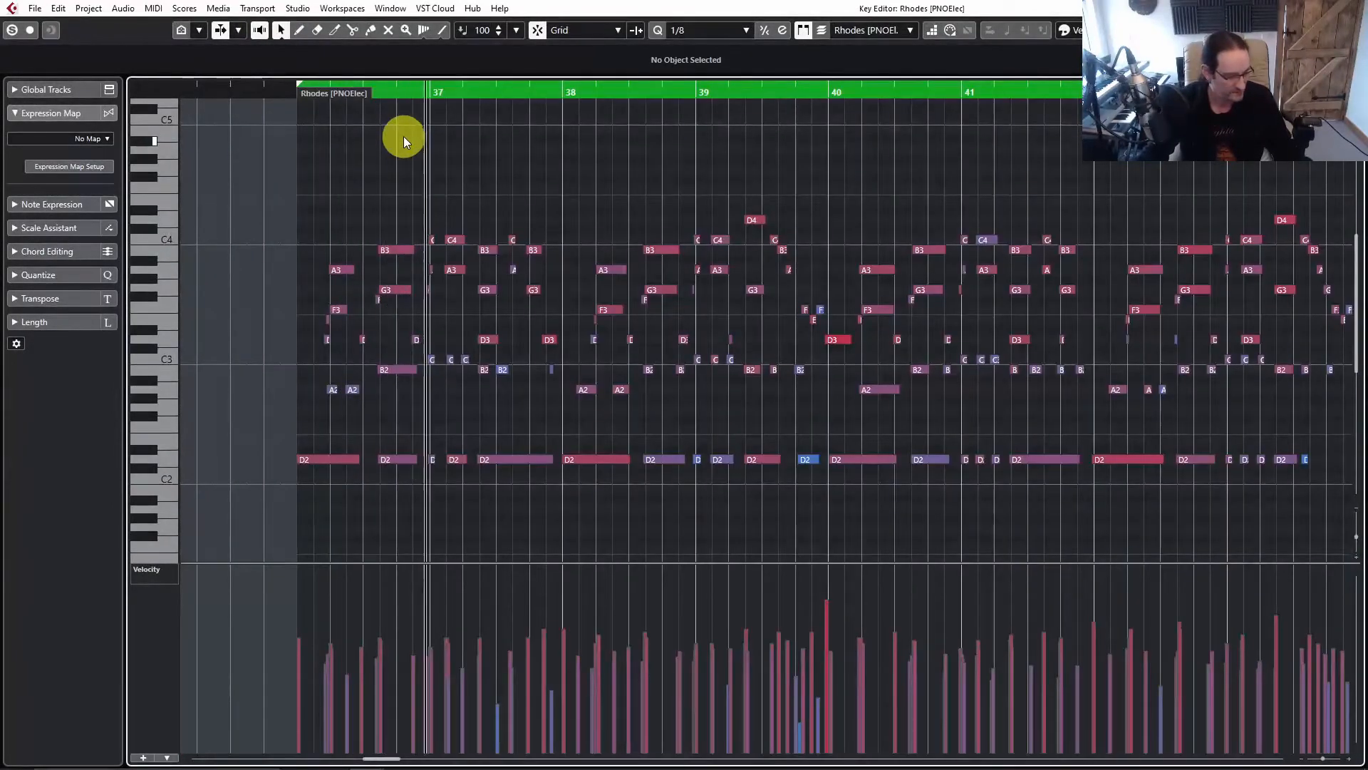
- Choose an editing tool in the Key Editor and select the Rhodes notes from bar 36 to the start of bar 38
right_click(593, 124)
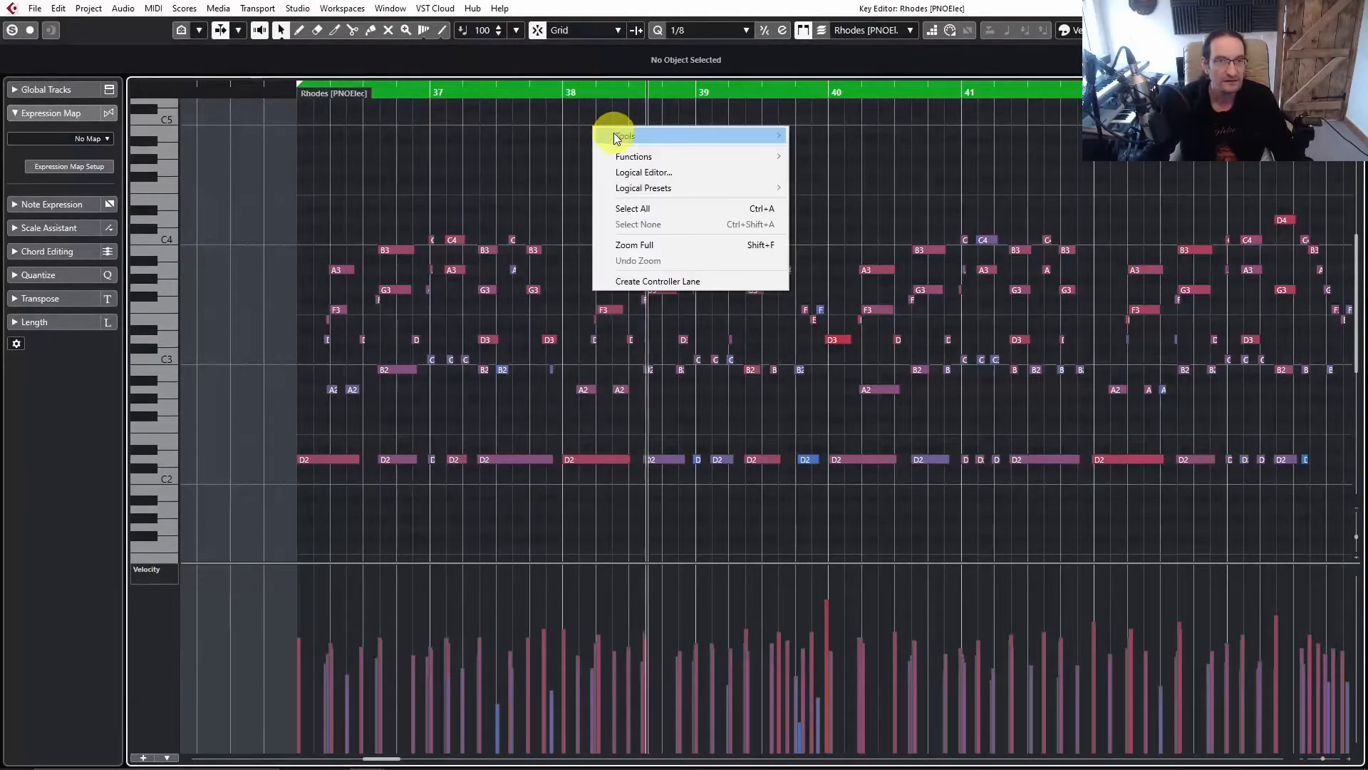
mouse_move(696, 136)
click(821, 136)
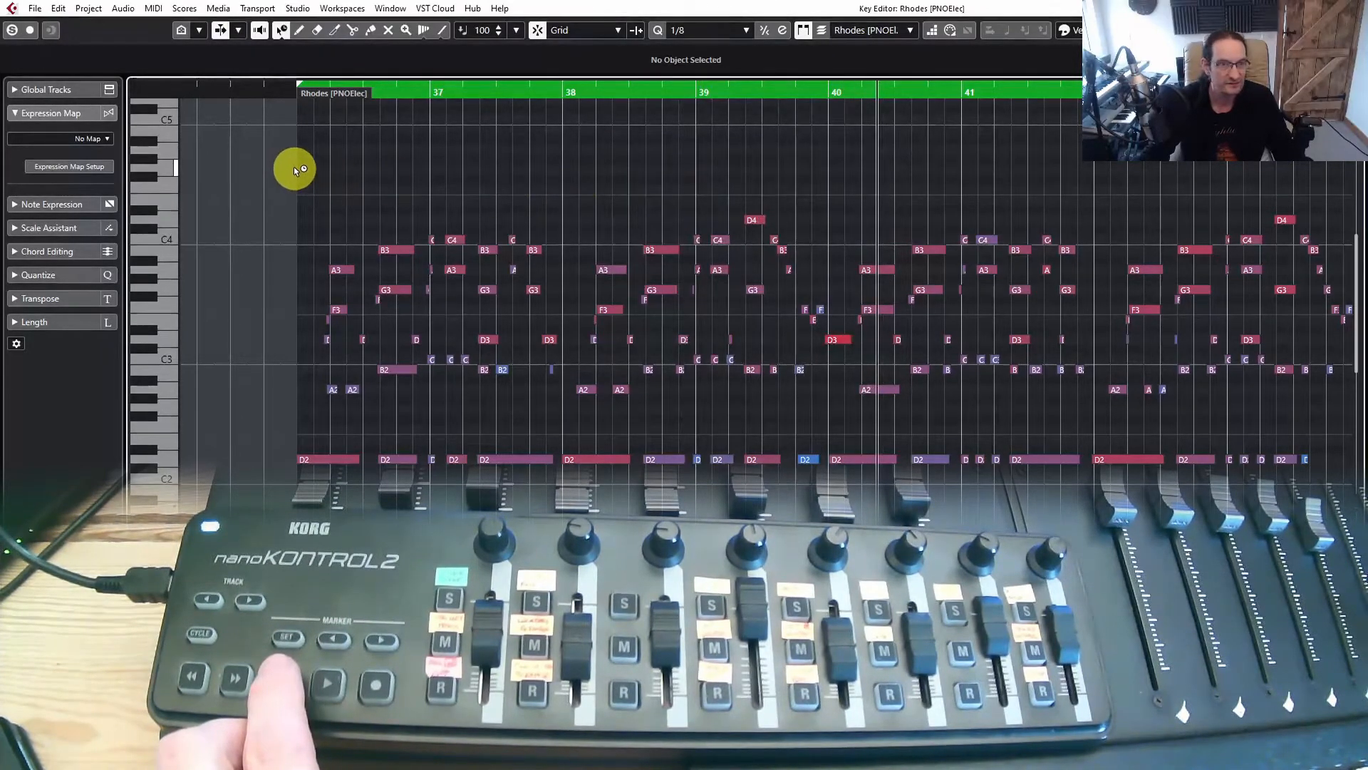
drag(293, 169, 561, 485)
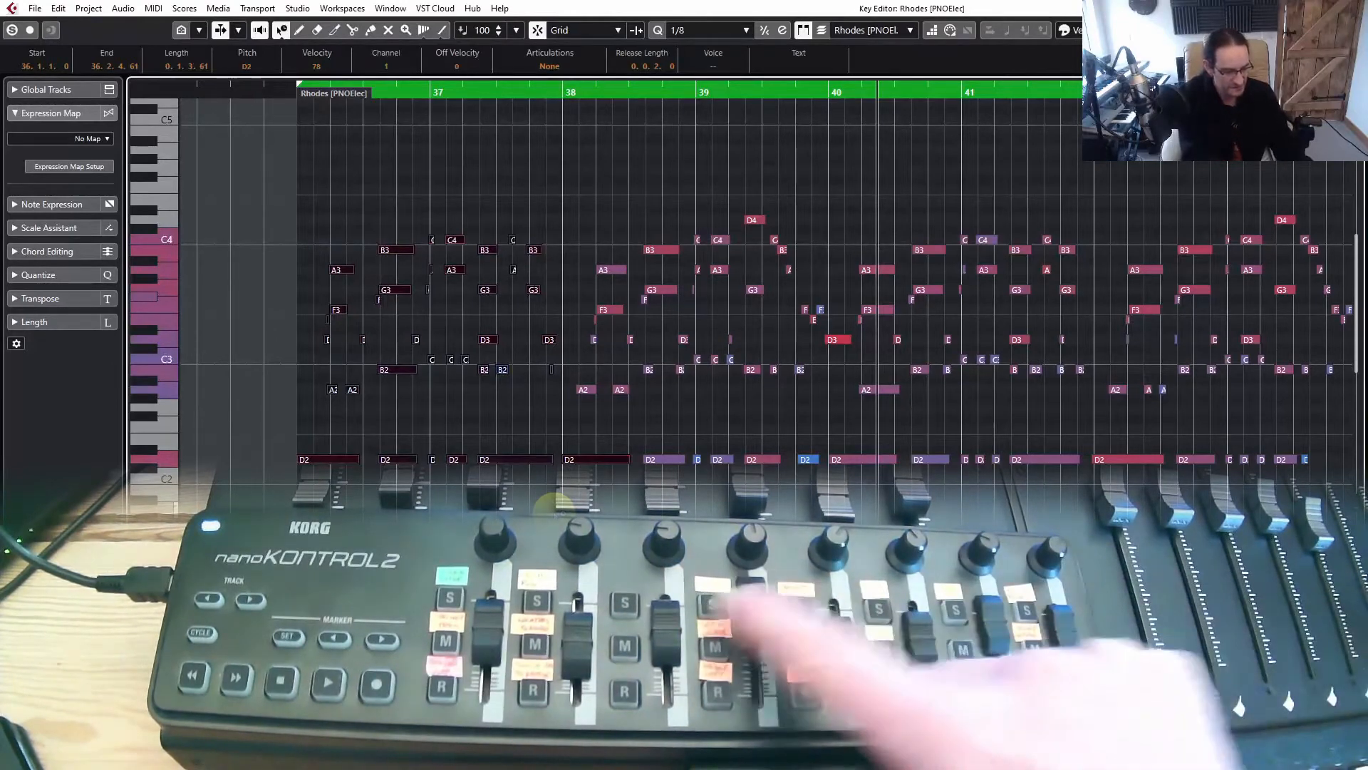
- Transpose the selected Rhodes notes up and down in octave steps, leaving them one octave below their original pitch
key(shift+Up)
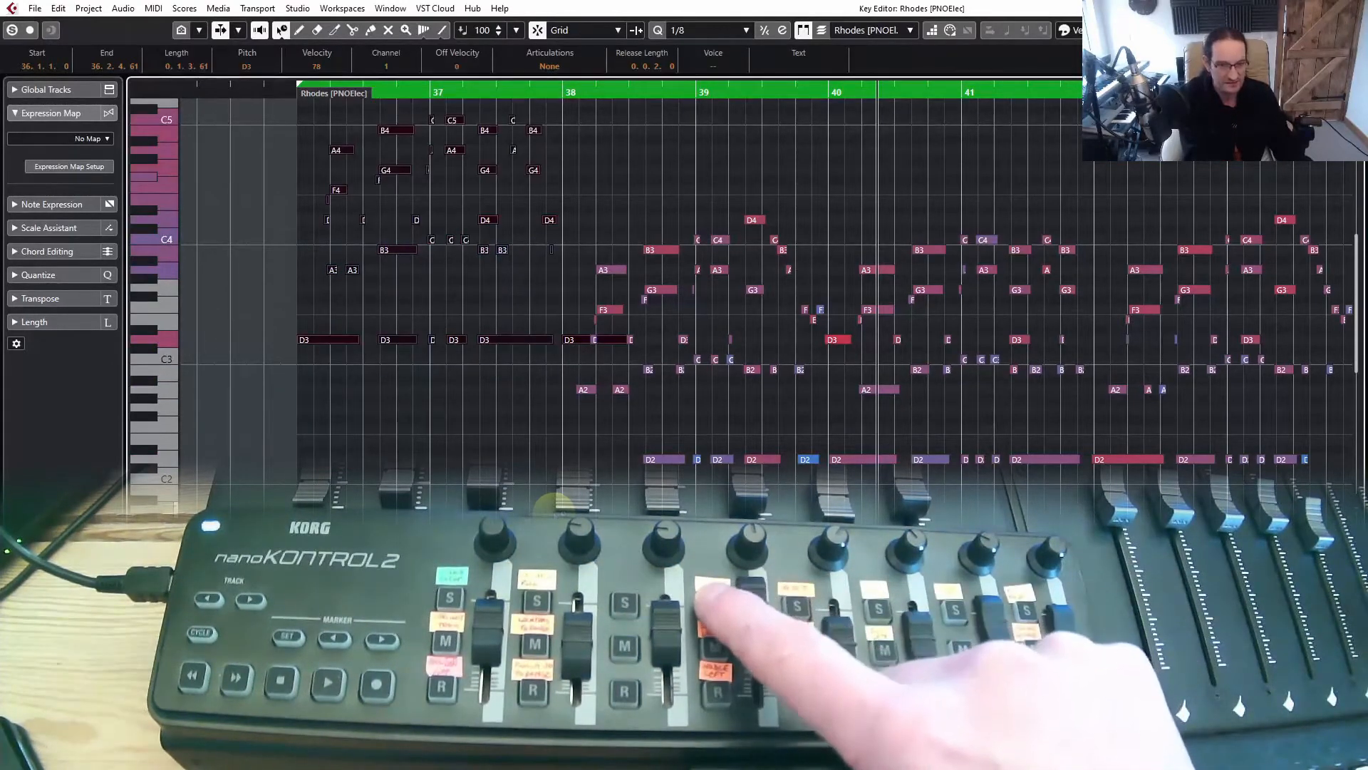
key(shift+Down)
key(shift+Down)
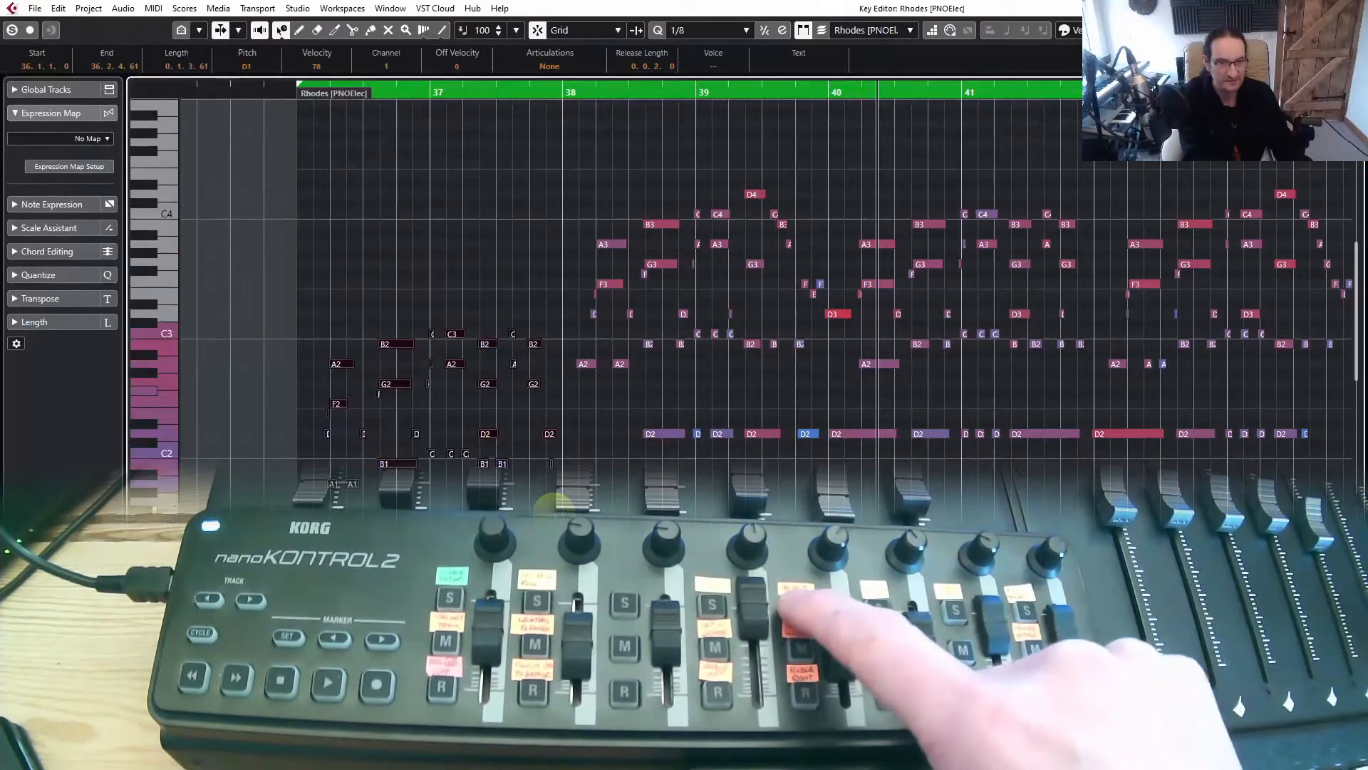
key(shift+Up)
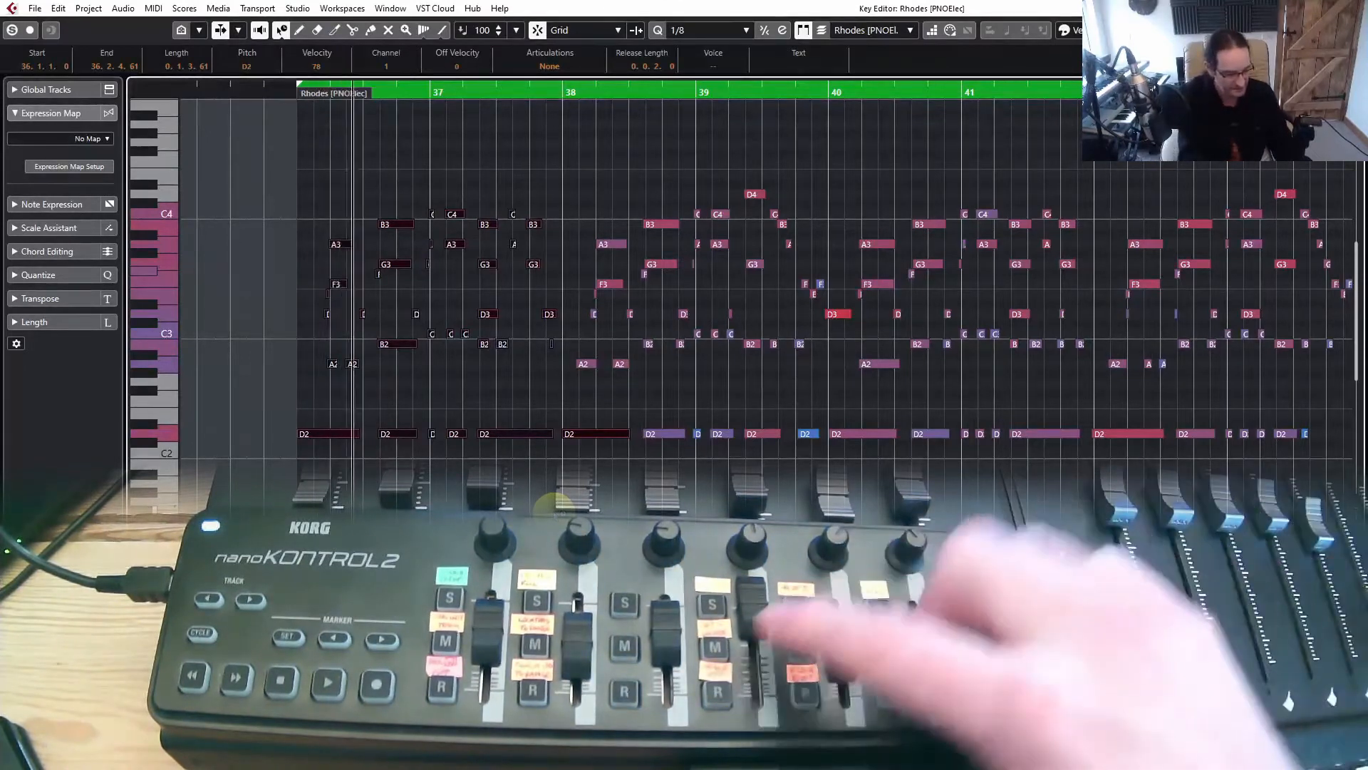
key(shift+Down)
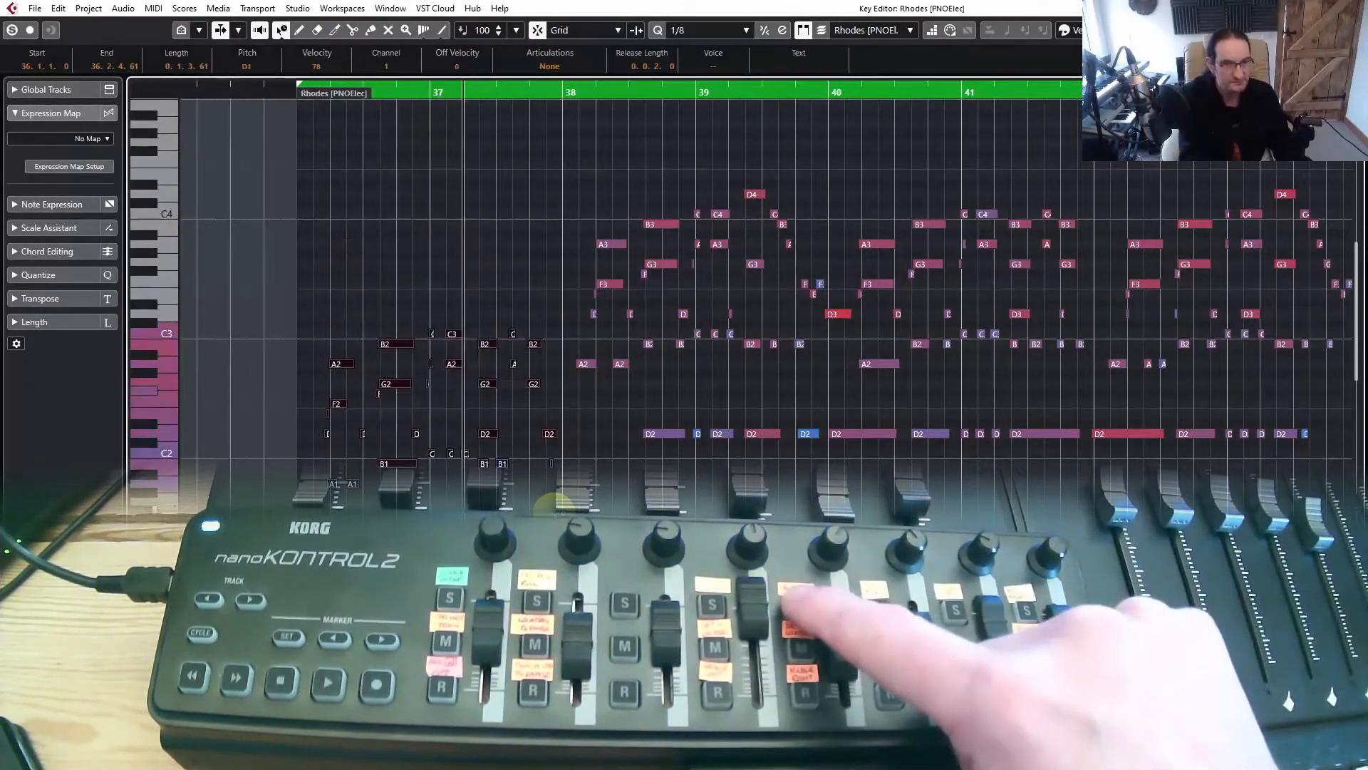
key(shift+Up)
key(shift+Up)
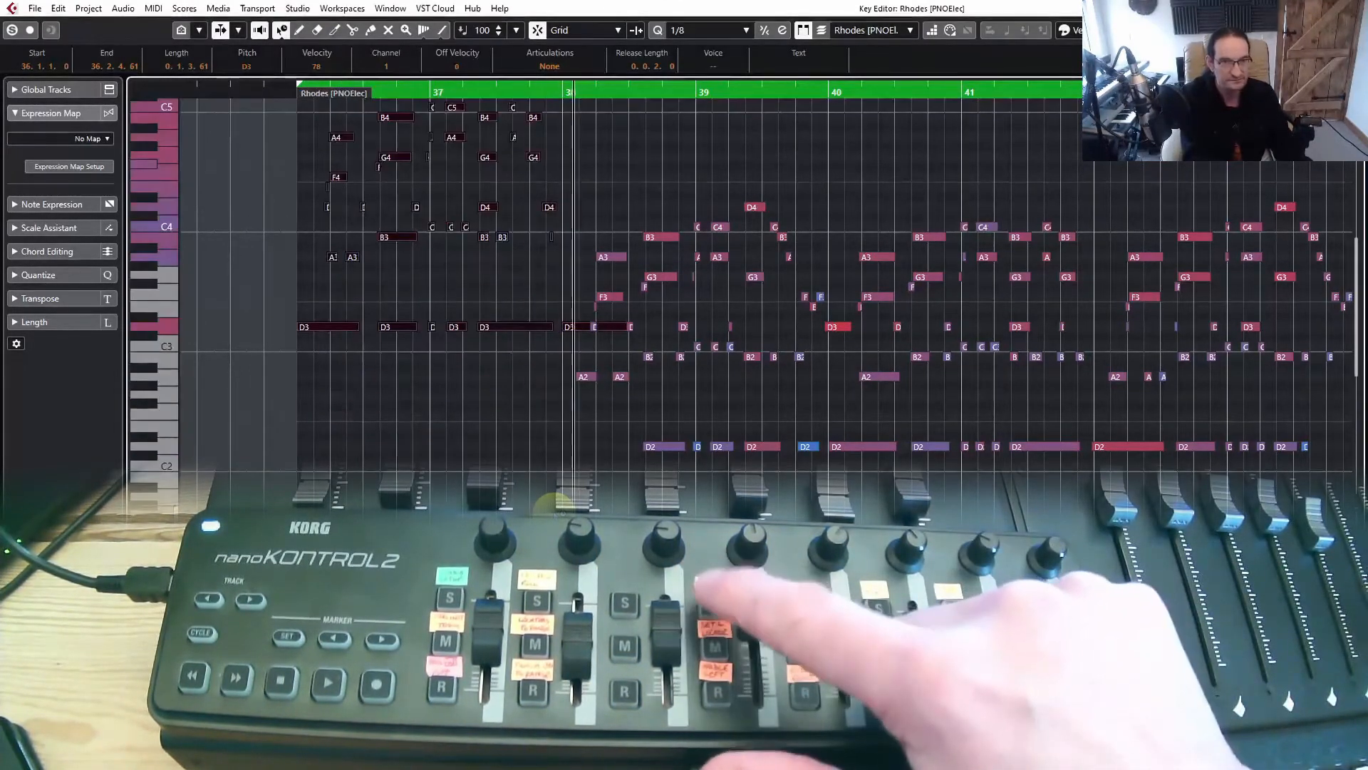
key(shift+Down)
key(shift+Down)
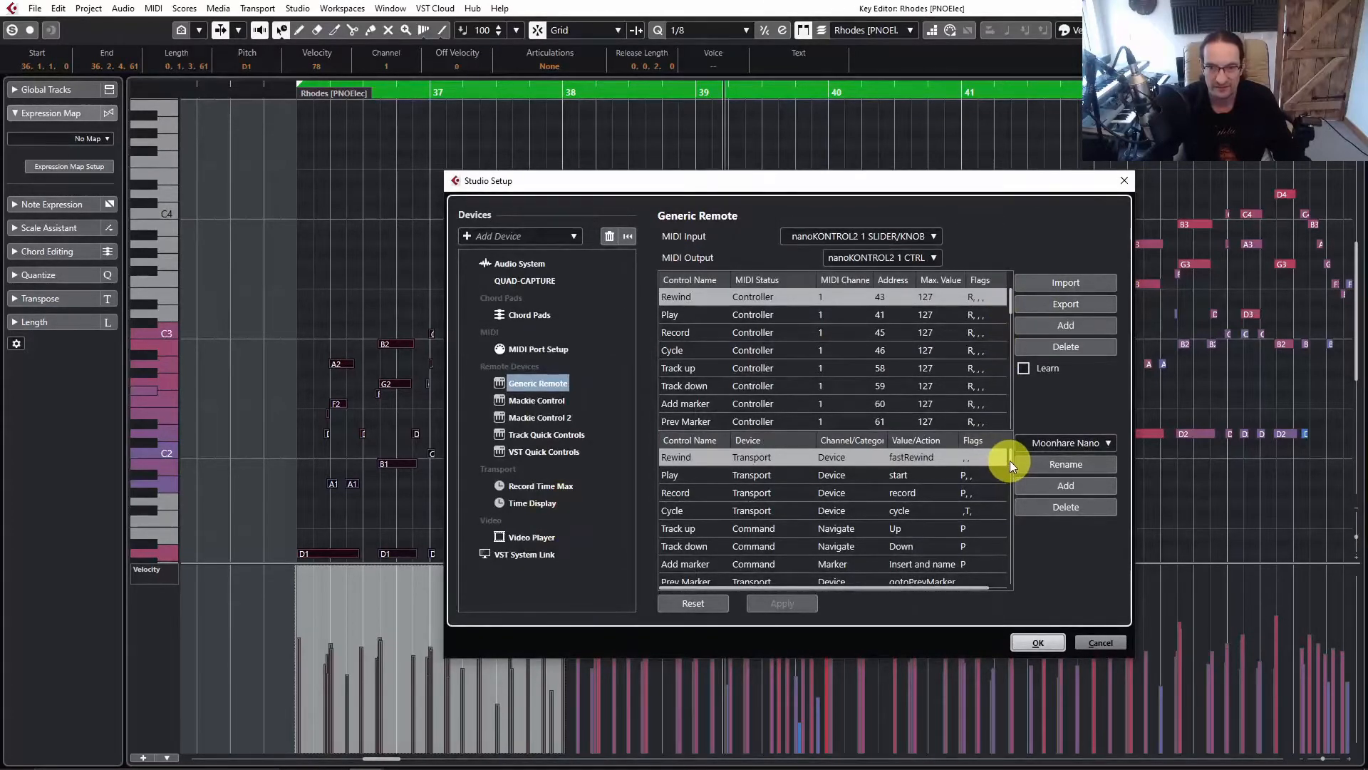
- Examine the M2 L-R to range assignment in the Generic Remote and browse its list of transport actions
drag(1010, 461, 1011, 538)
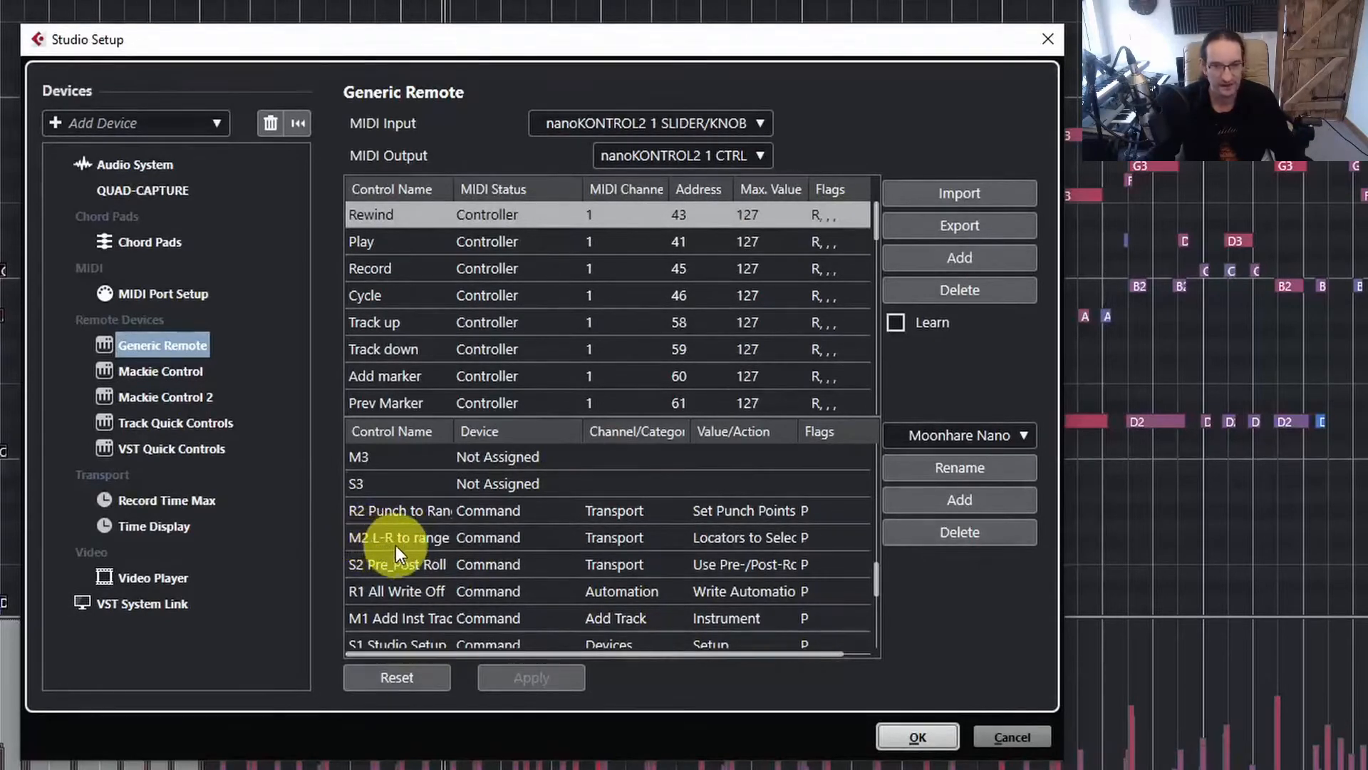
click(416, 539)
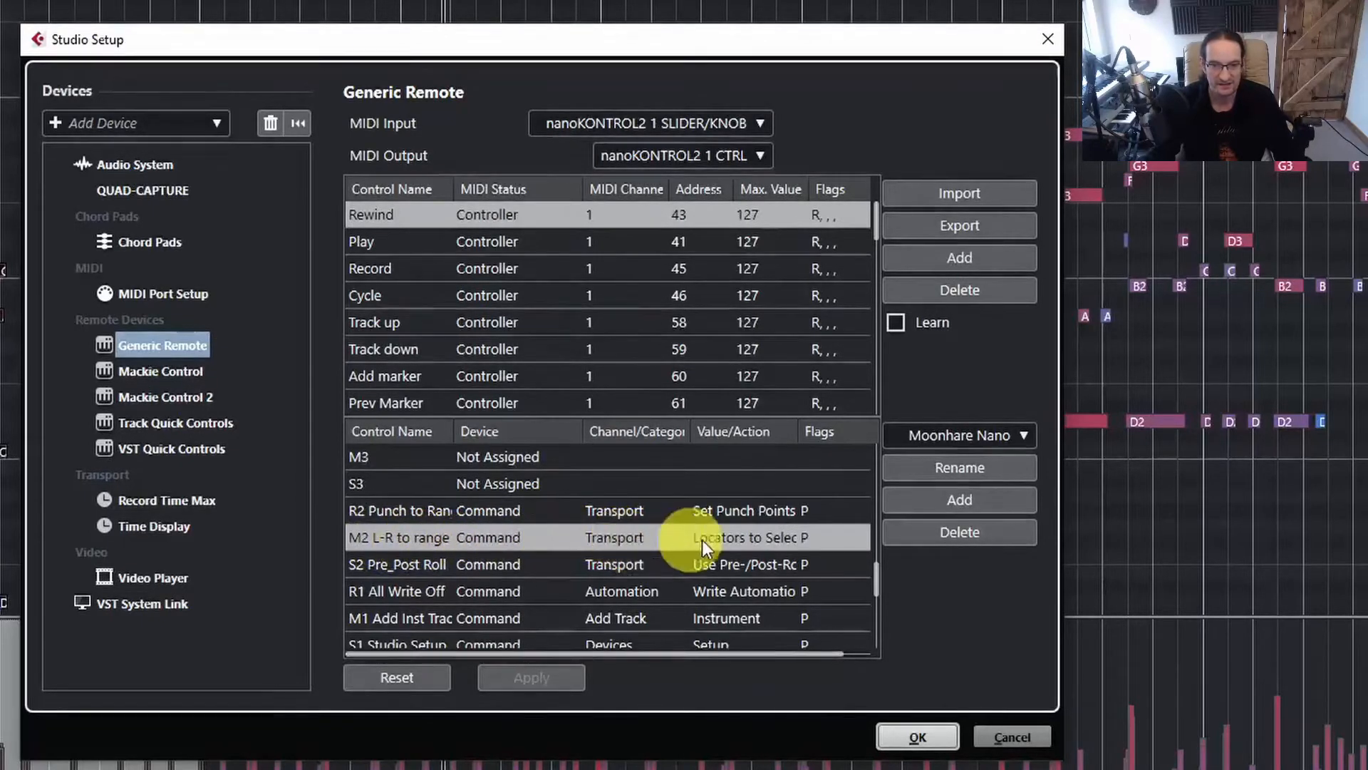
click(747, 538)
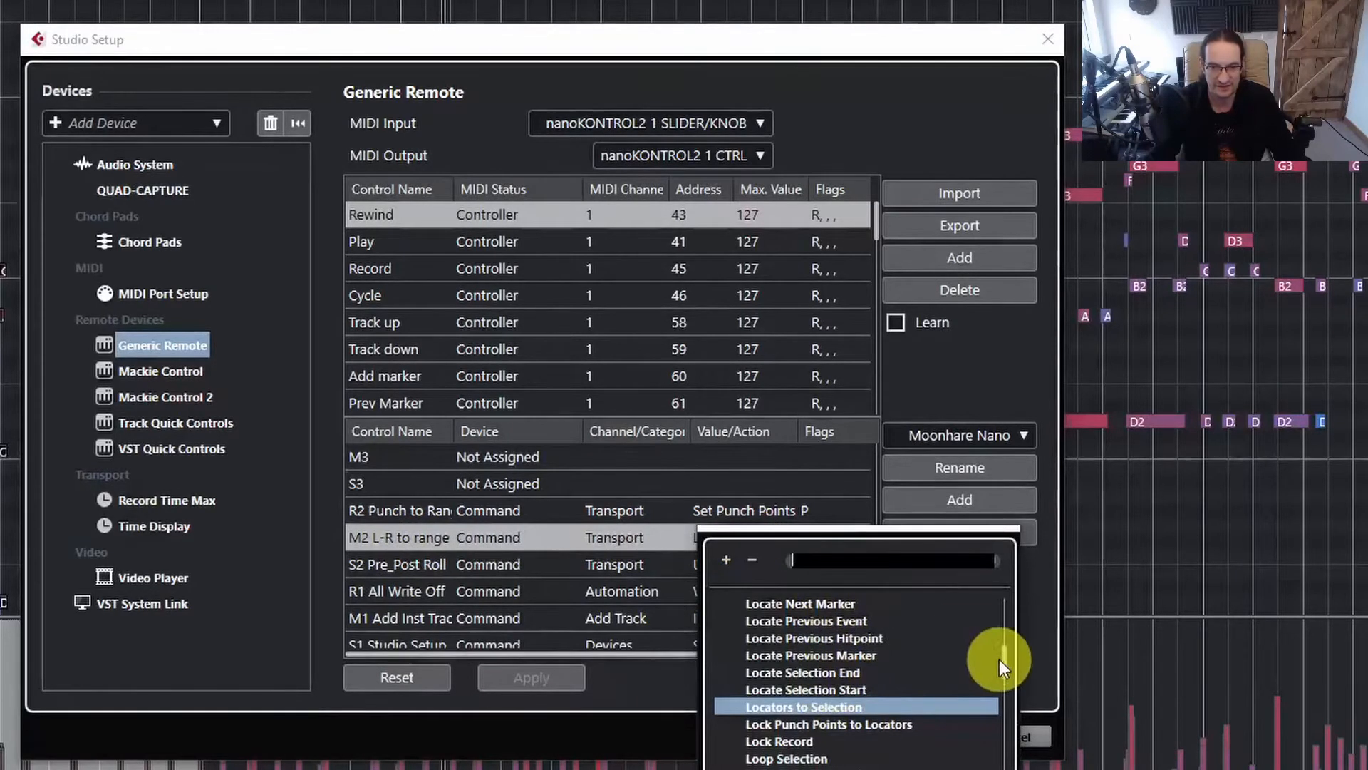
mouse_move(1004, 659)
mouse_down()
mouse_move(1013, 634)
mouse_move(1013, 662)
mouse_up()
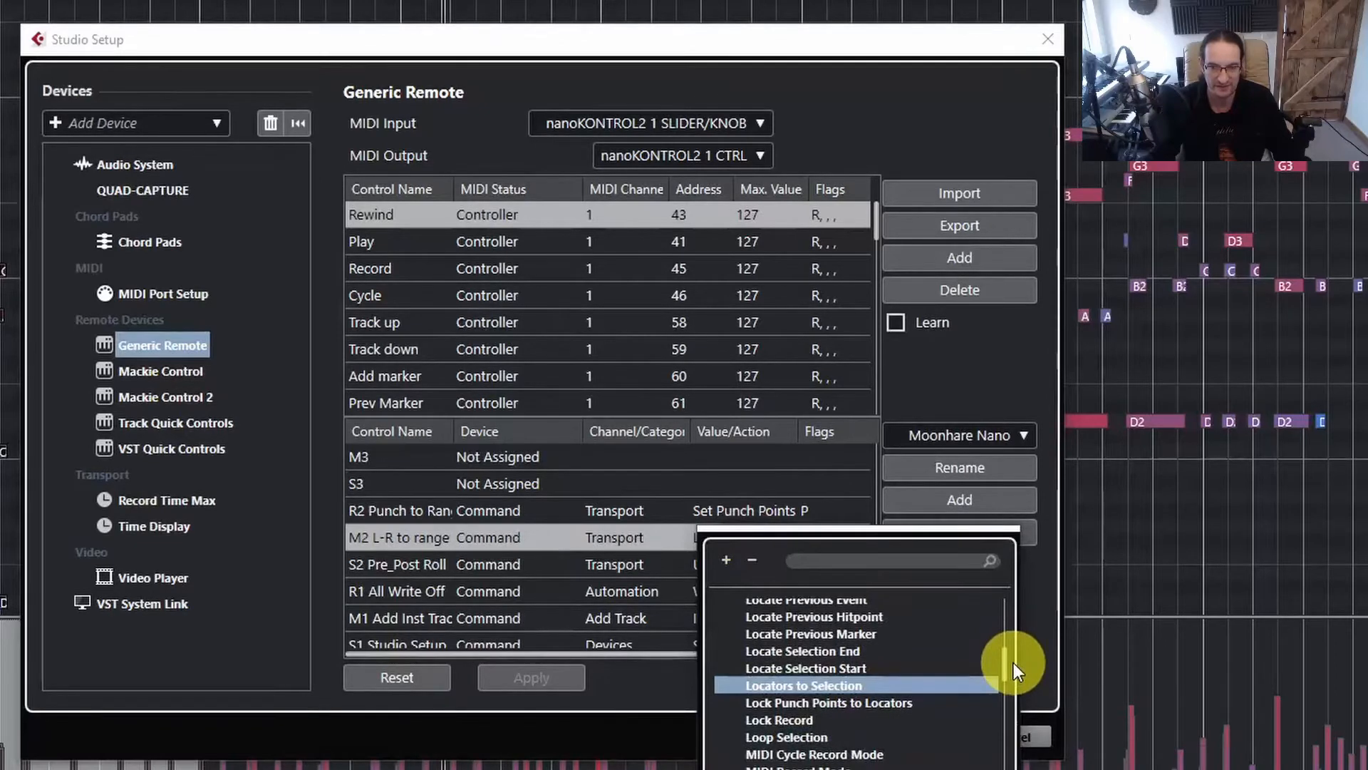
click(1035, 606)
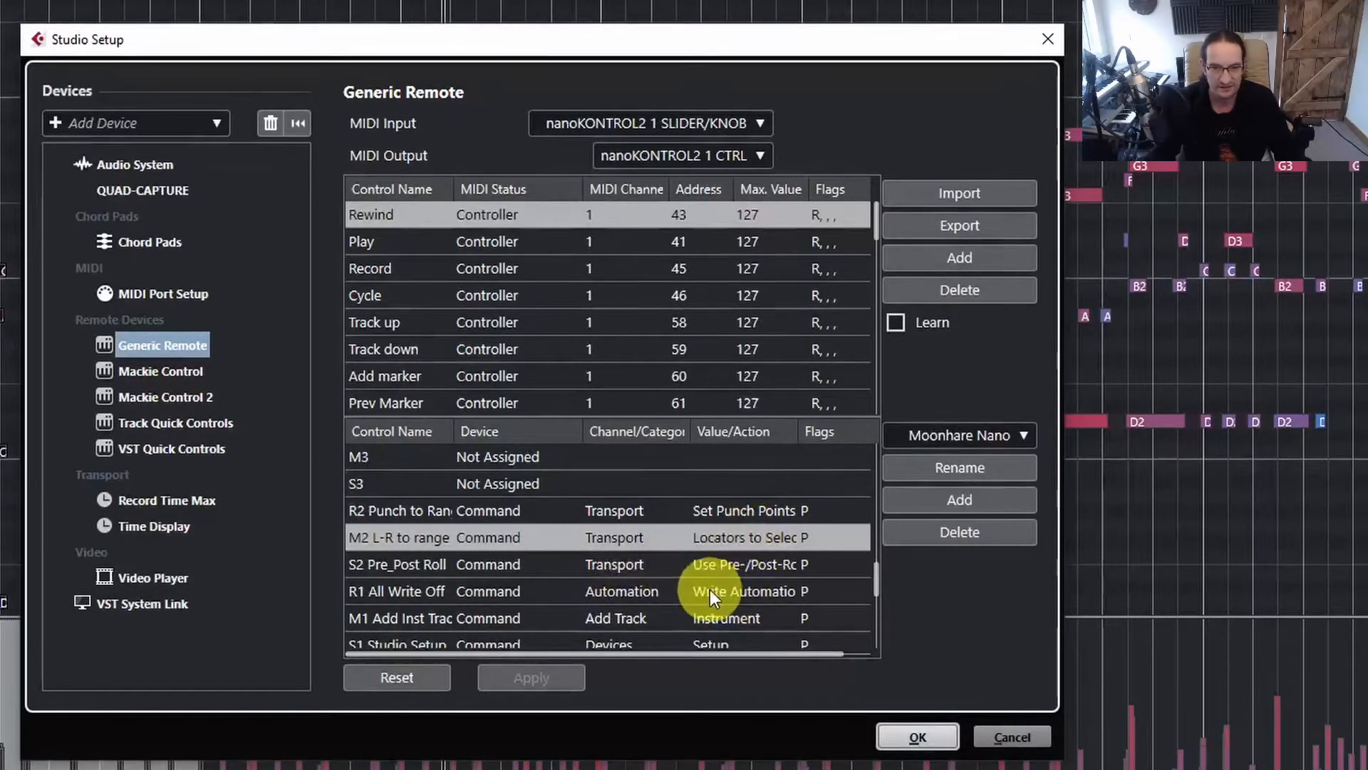
- Examine the nudge action of S5 Down 1 Octave and the command category of R4 Nudge Left, and close Studio Setup
scroll(396, 567, up, 2)
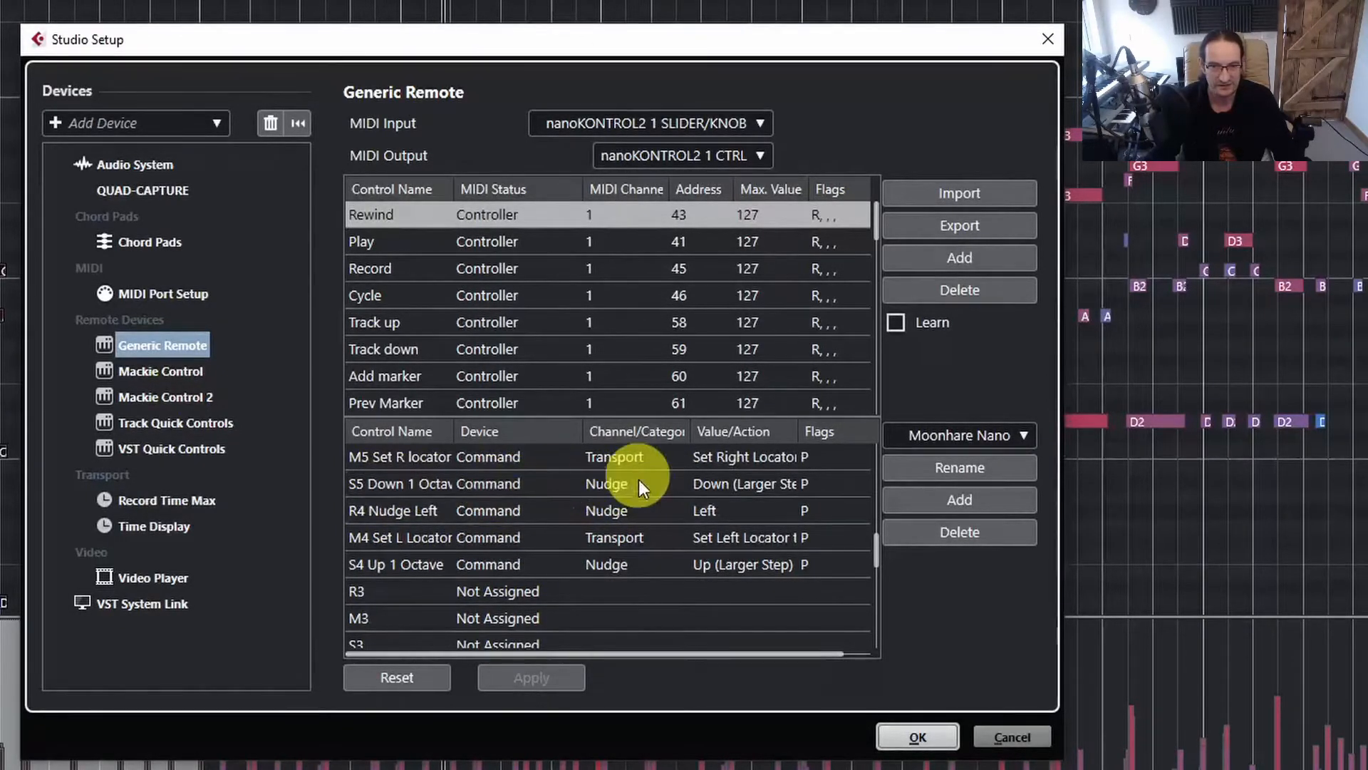
click(723, 487)
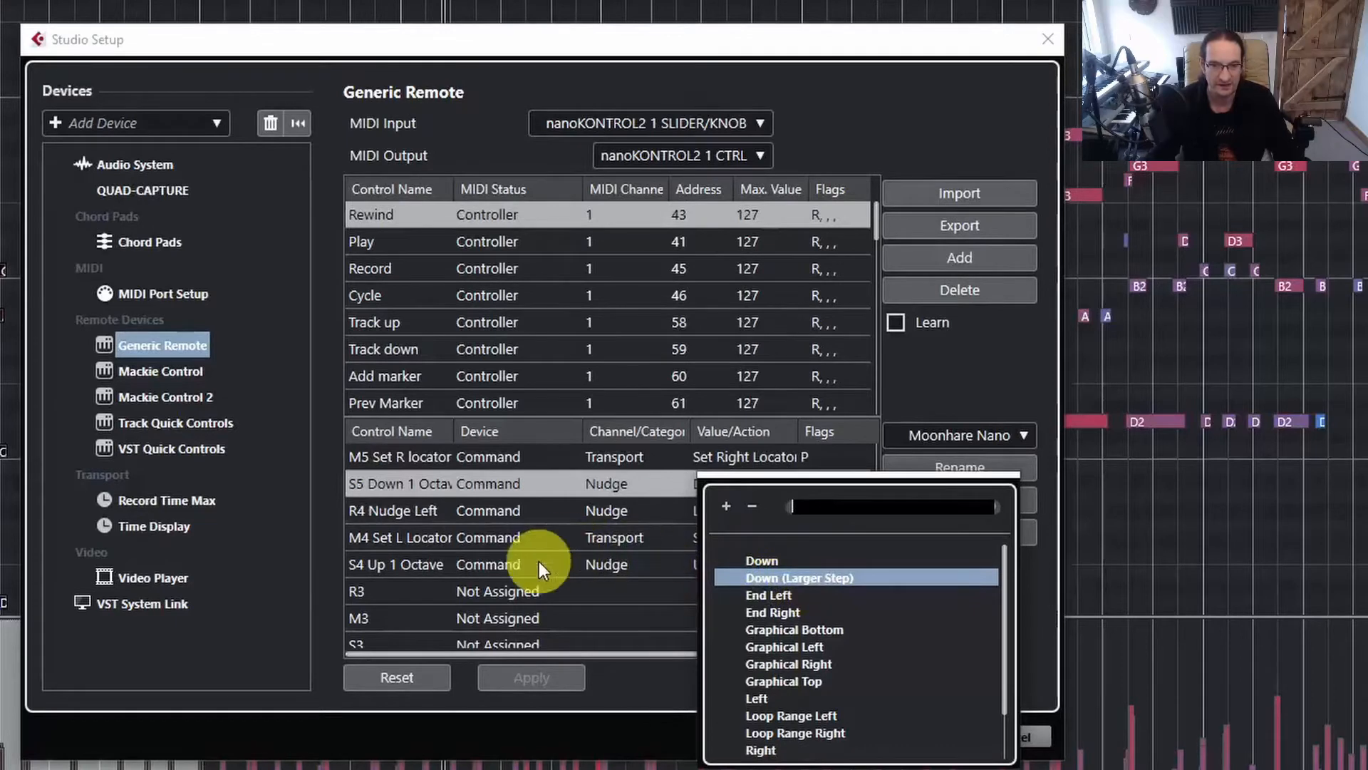
click(426, 569)
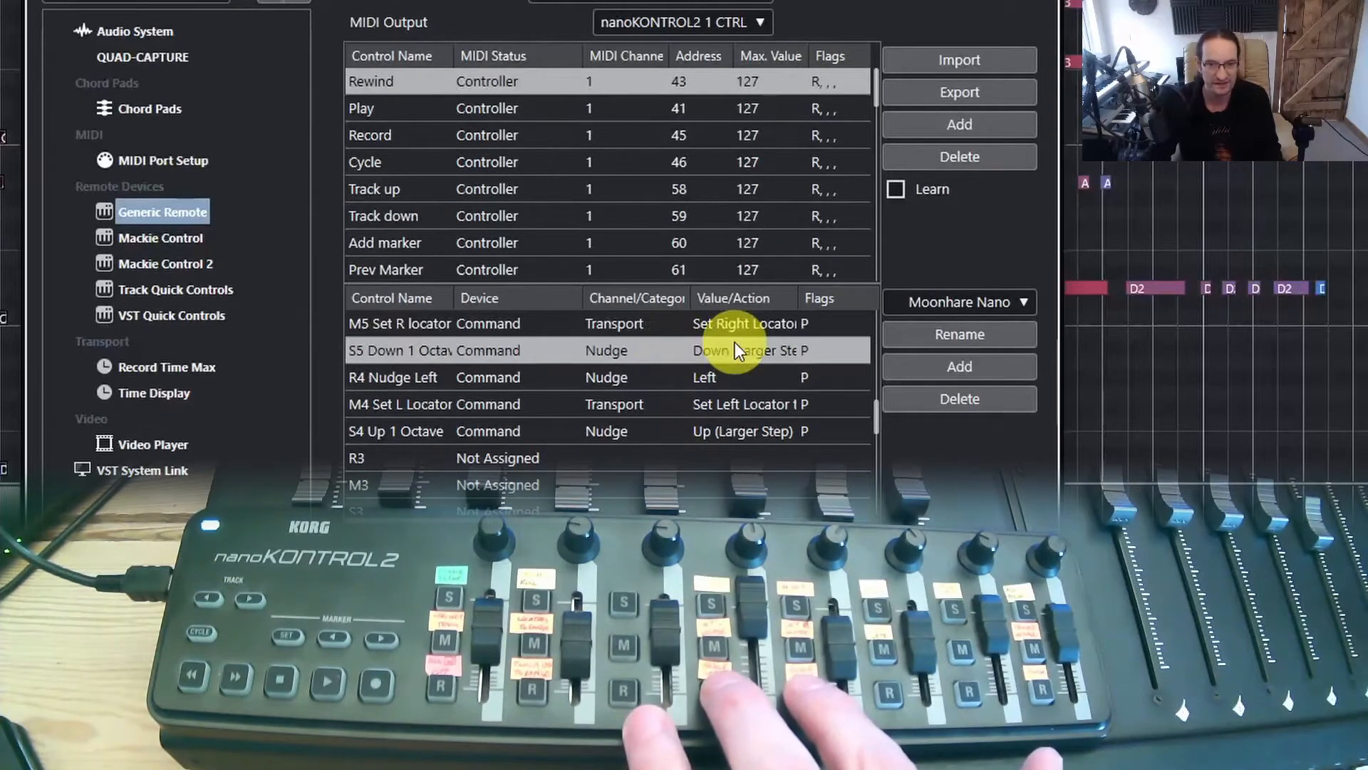
click(619, 375)
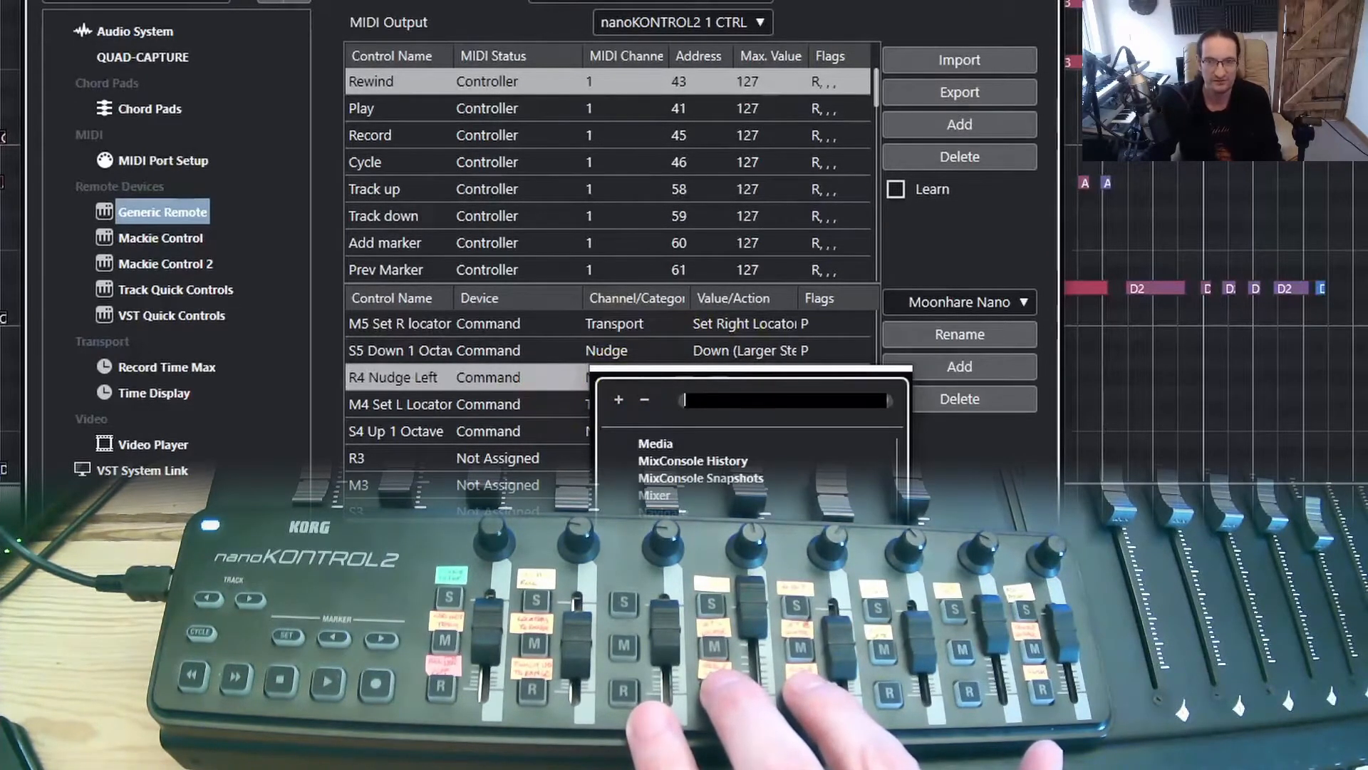
key(Return)
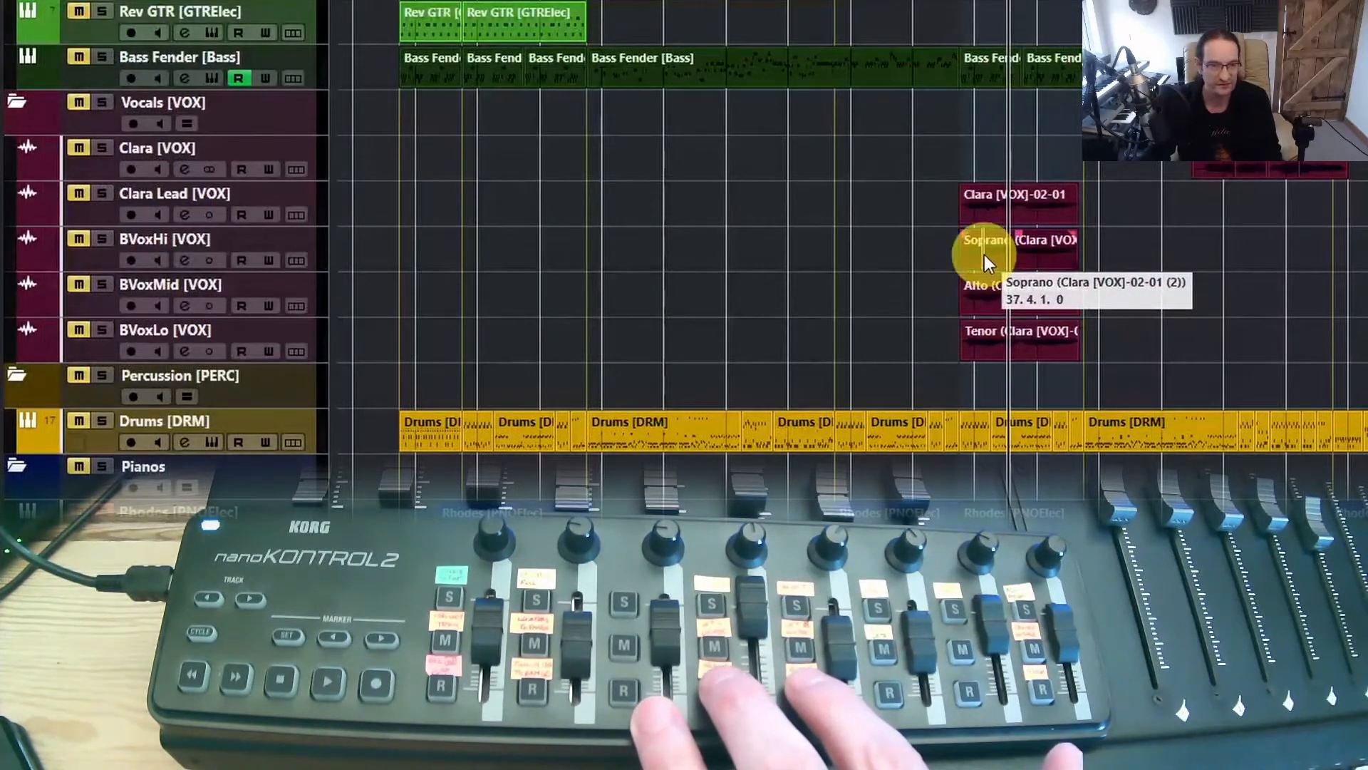
- Select the Soprano event on the BVoxHi track and nudge it two grid steps later and two grid steps earlier
key(h)
key(h)
key(h)
key(h)
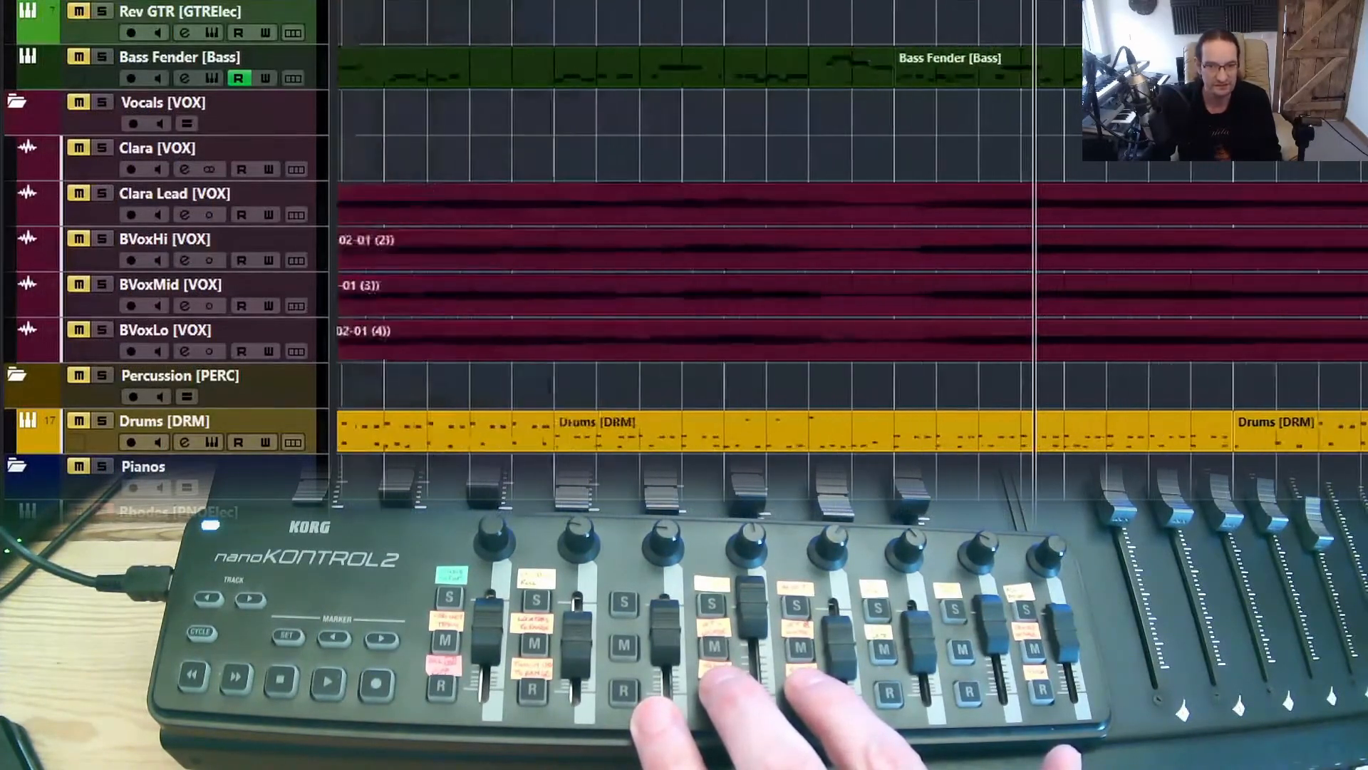
key(g)
key(g)
key(h)
key(h)
key(h)
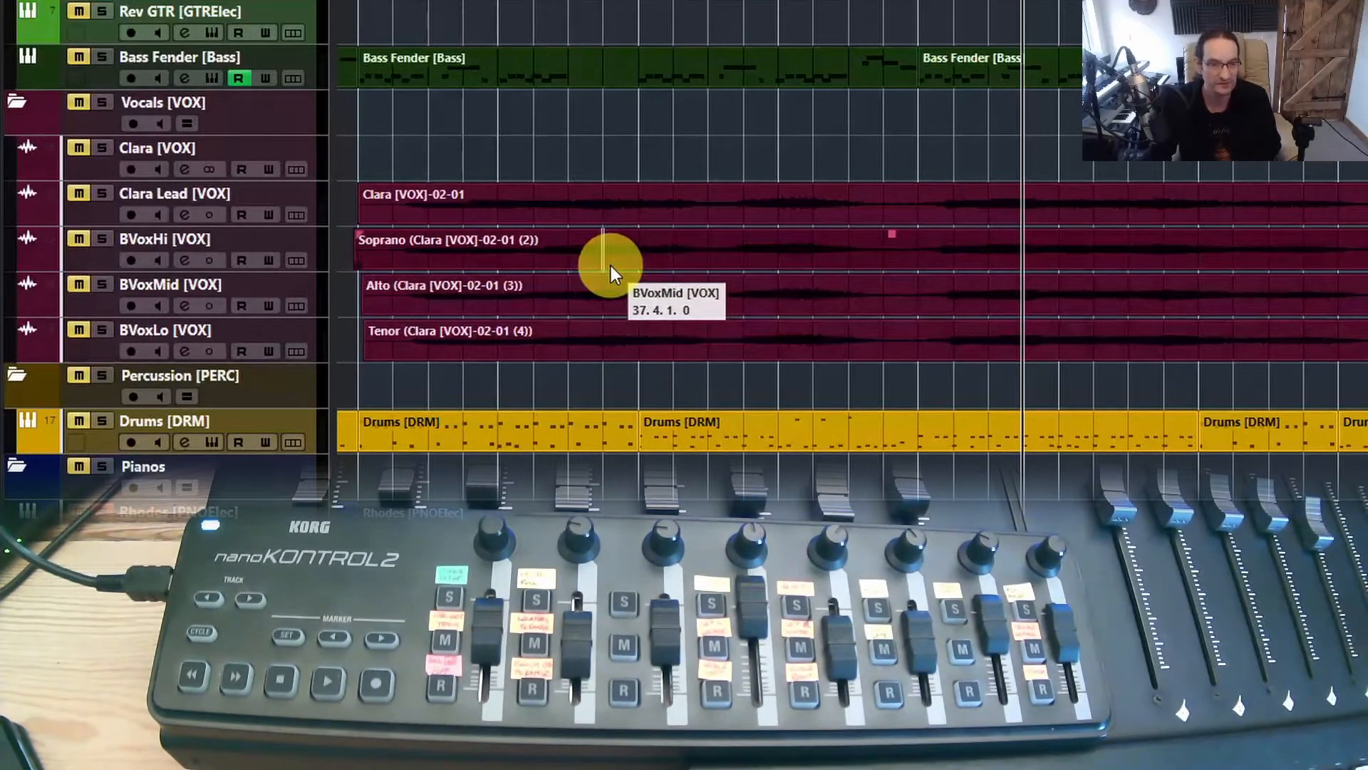
click(456, 253)
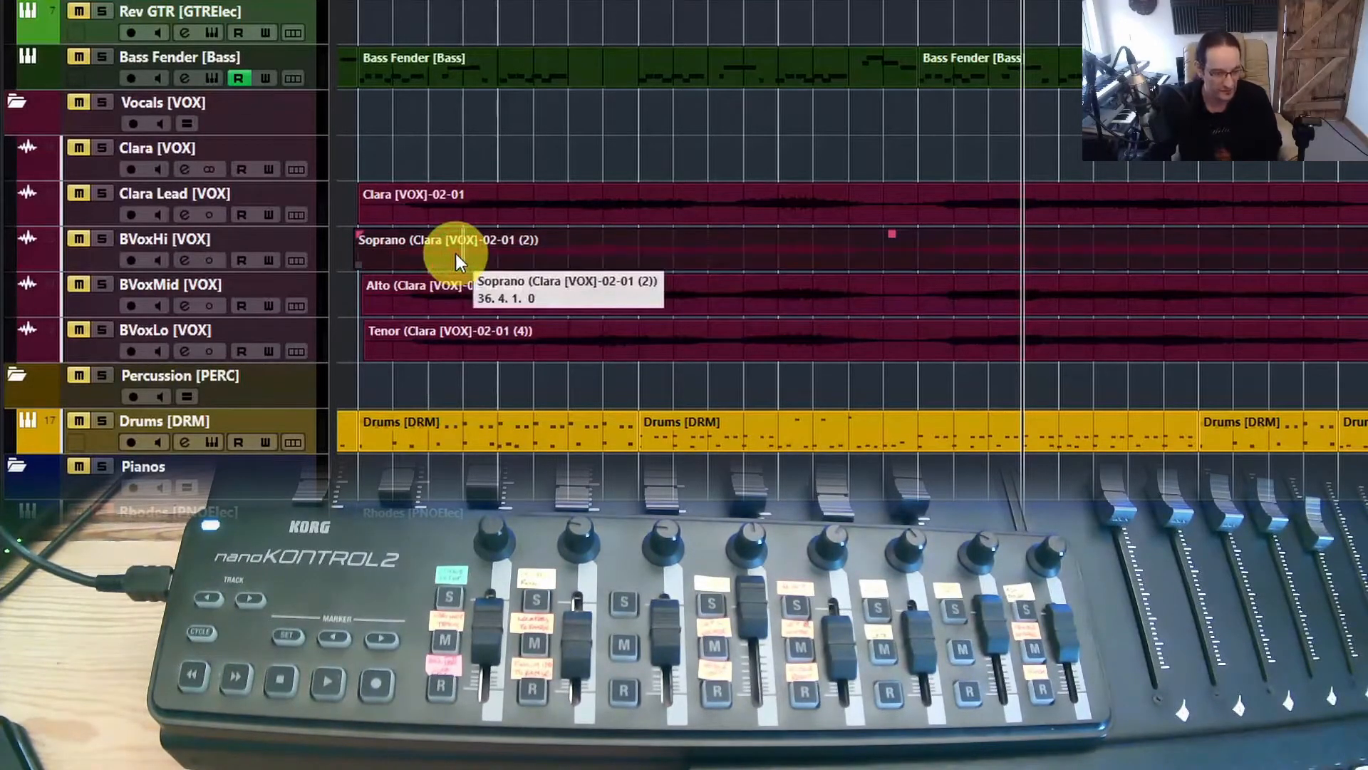
key(ctrl+Right)
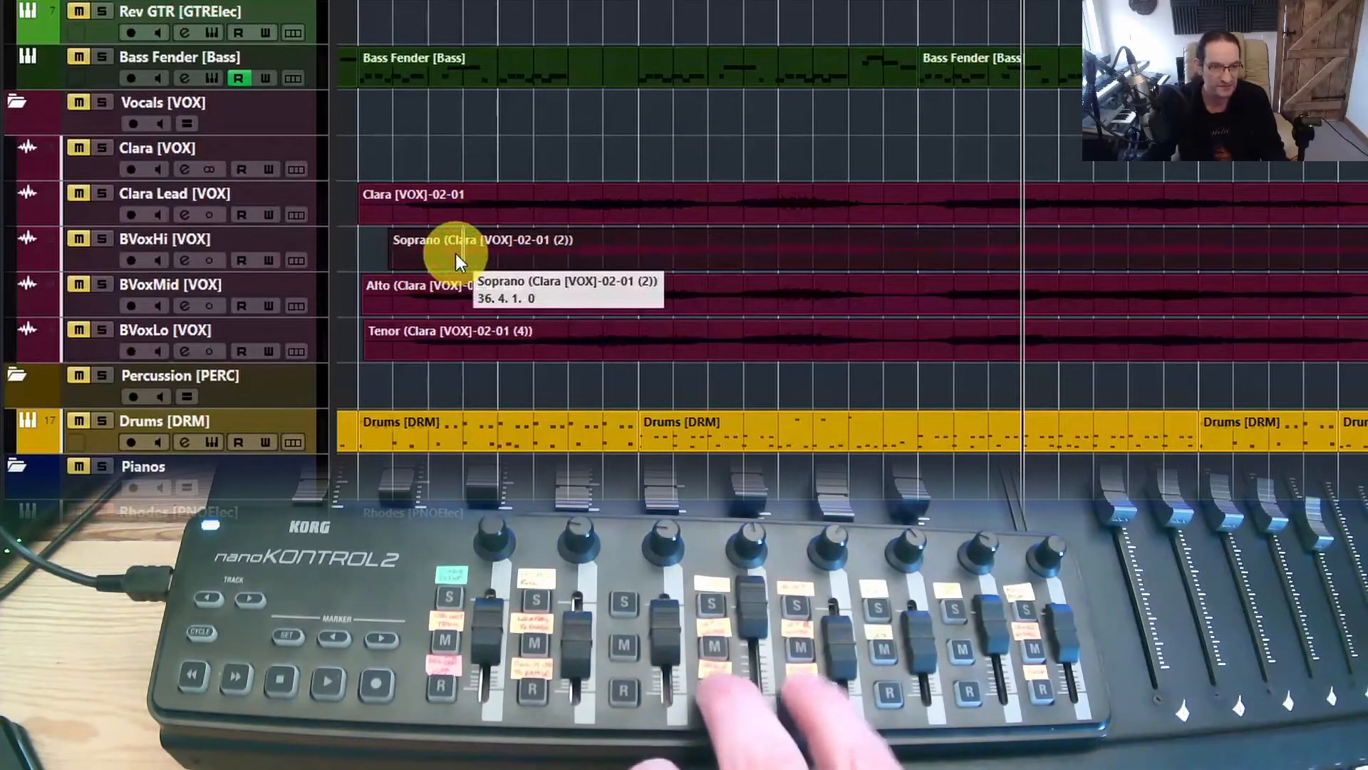
key(ctrl+Right)
key(ctrl+Left)
key(ctrl+Left)
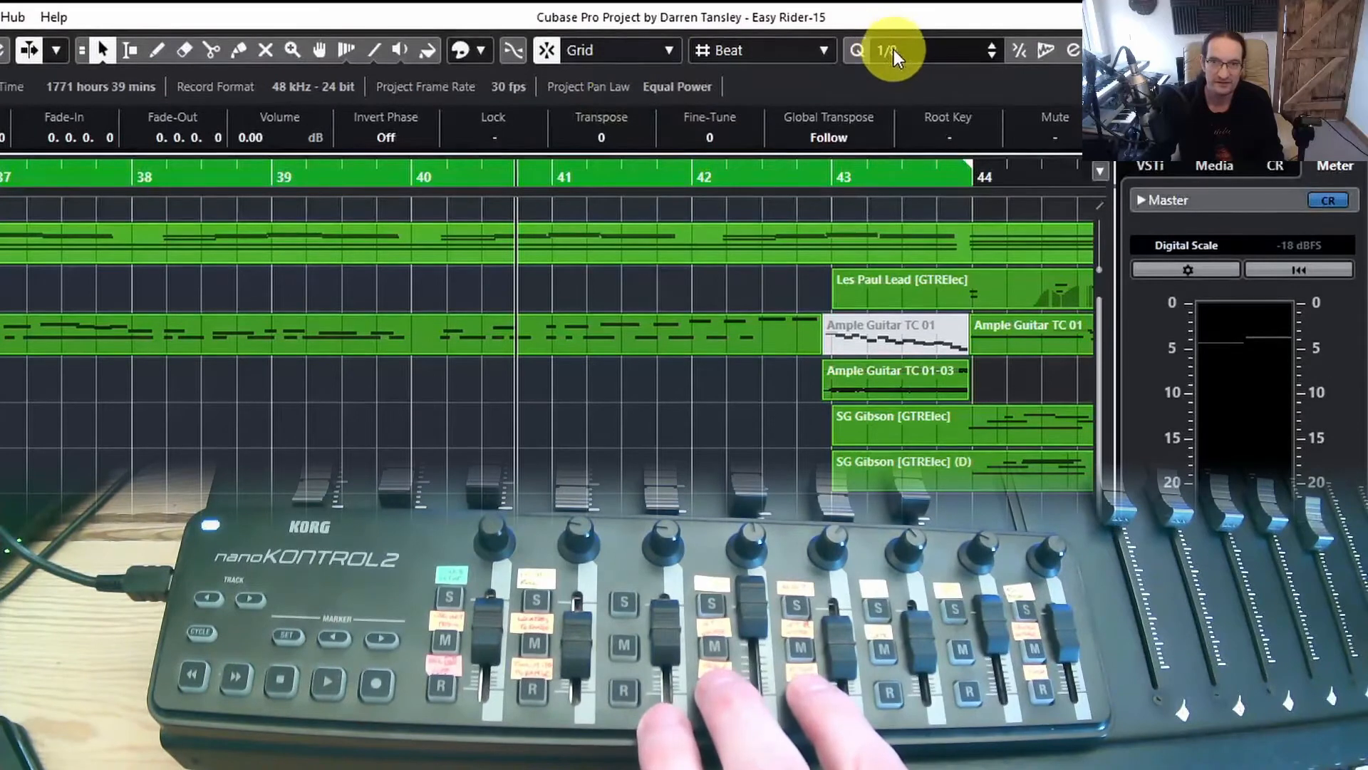
- Set the project's grid type to Use Quantize and the quantize preset to 1/64
click(795, 50)
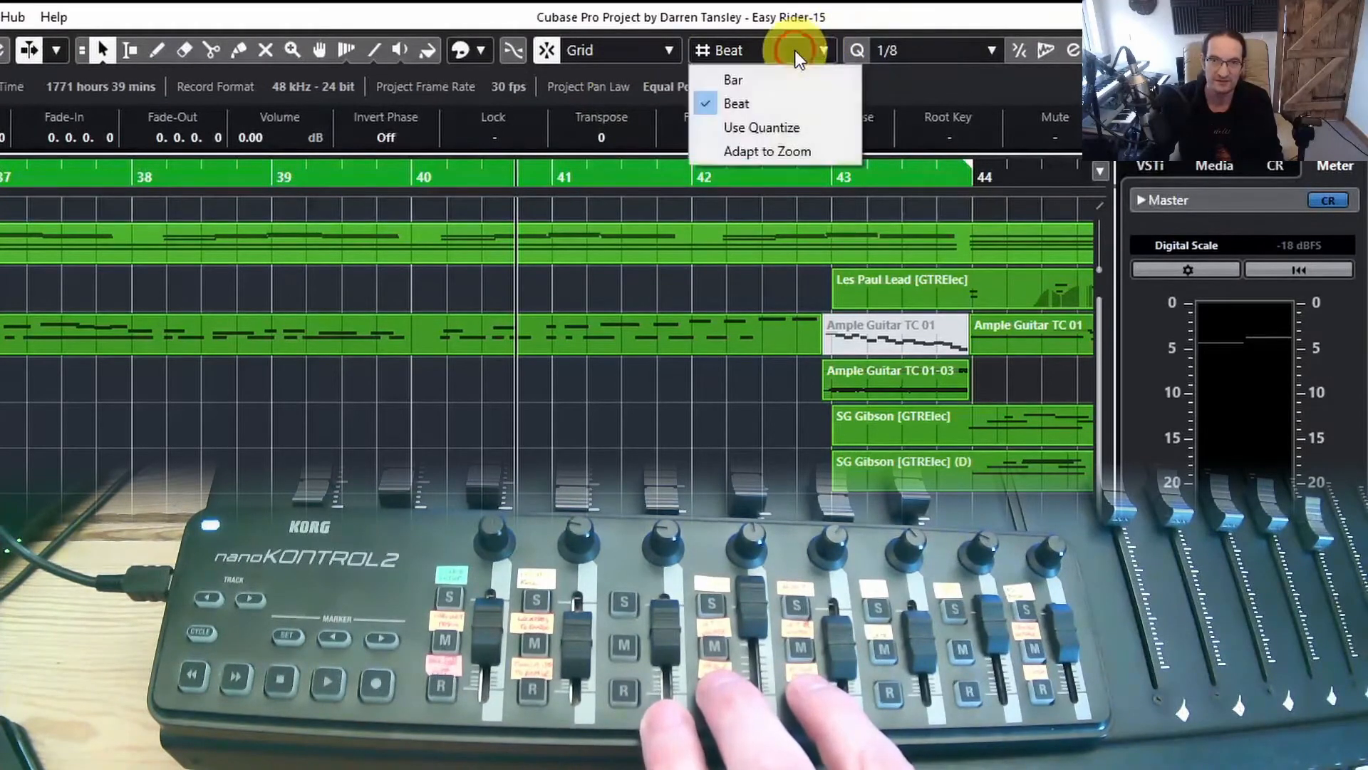
click(764, 126)
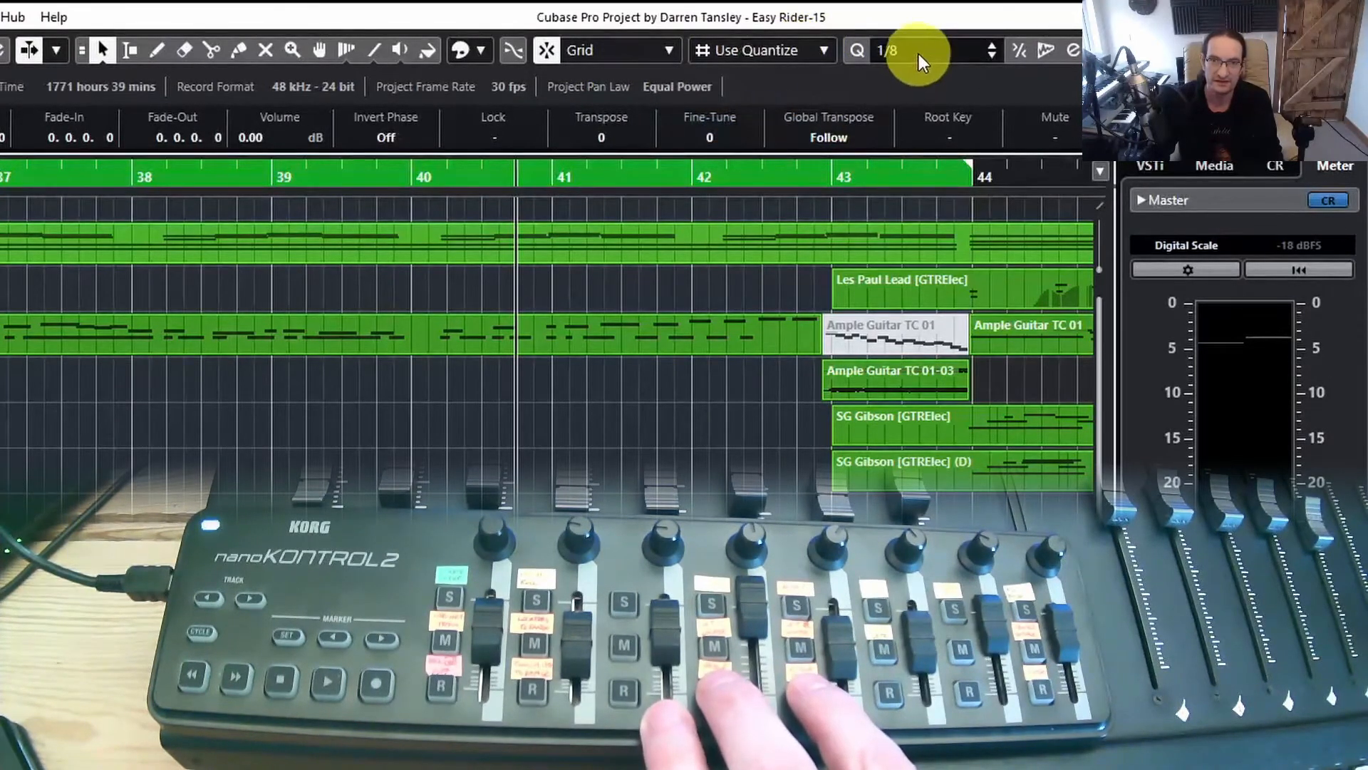
click(918, 51)
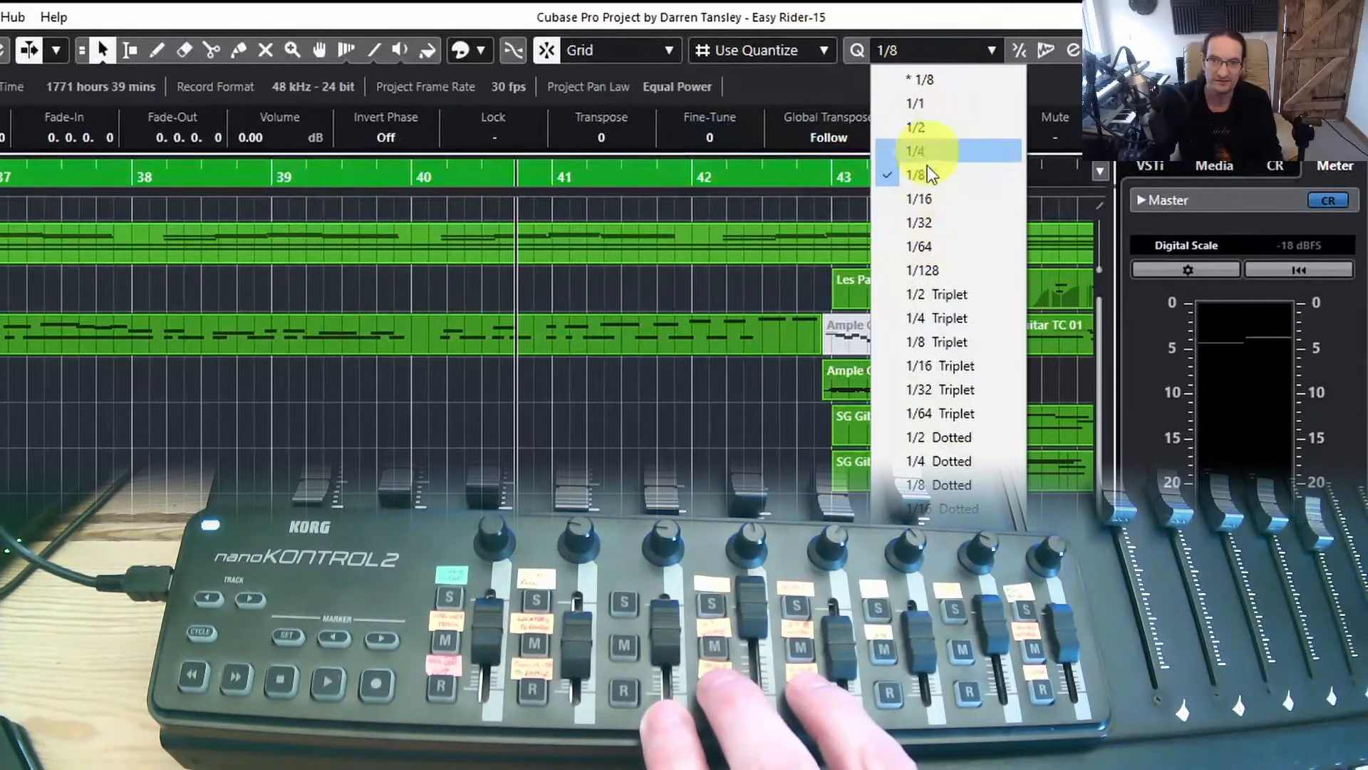
click(918, 247)
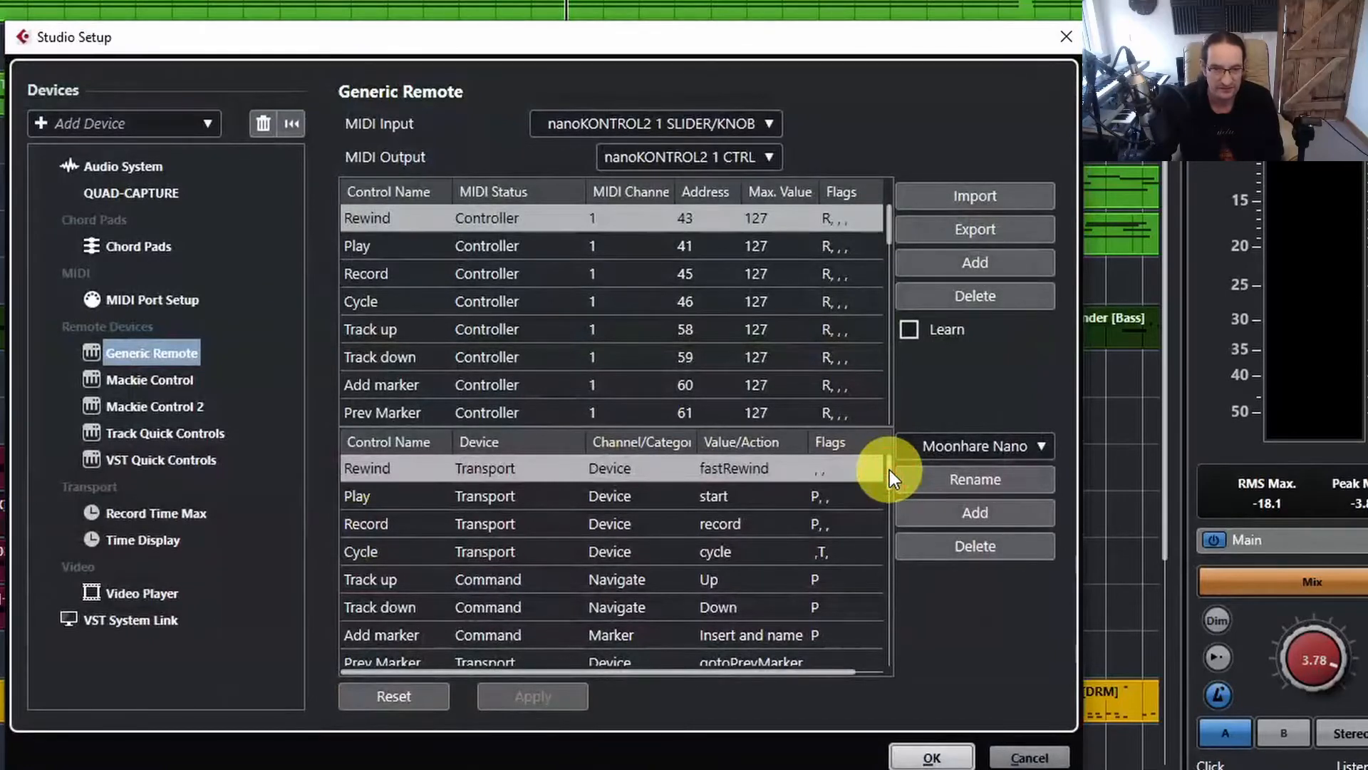
- Review the Generic Remote command assignments in the Moonhare Nano bank
drag(889, 469, 889, 499)
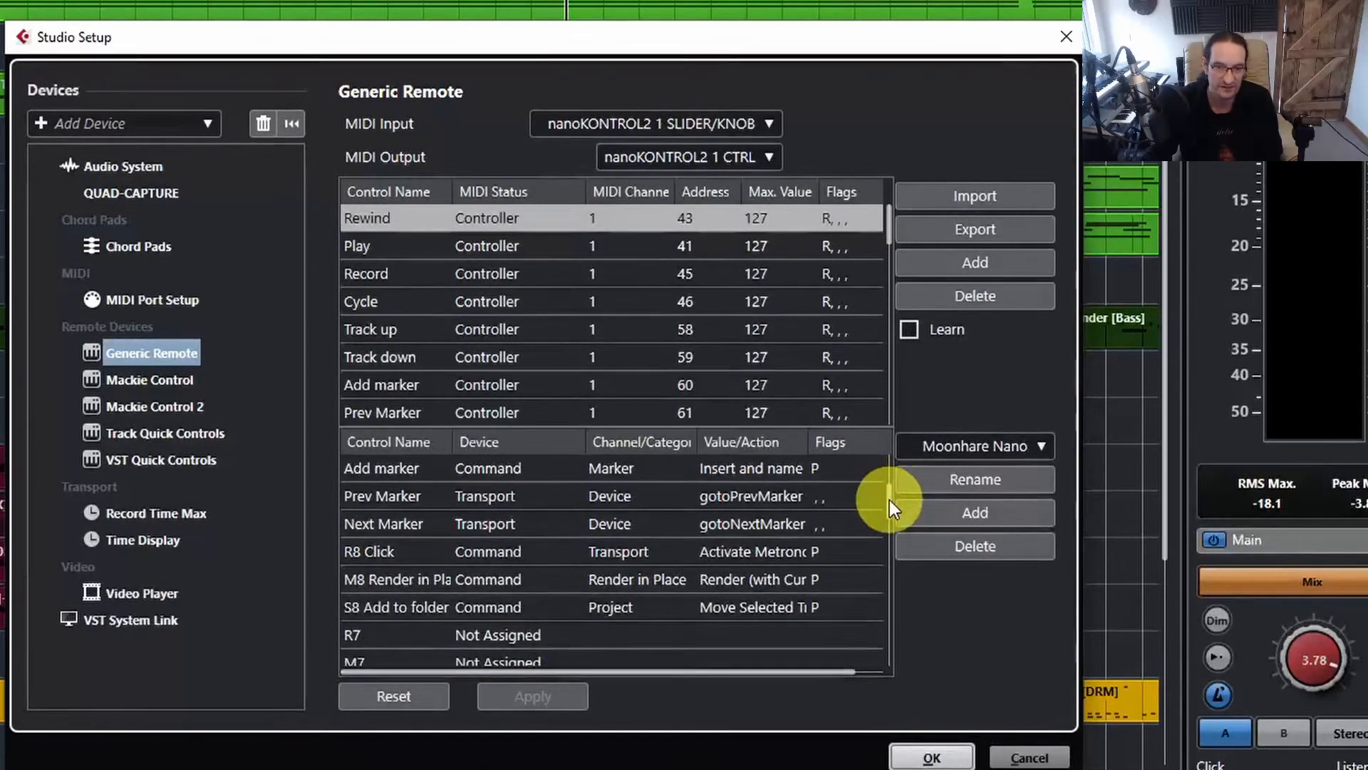
drag(890, 499, 891, 548)
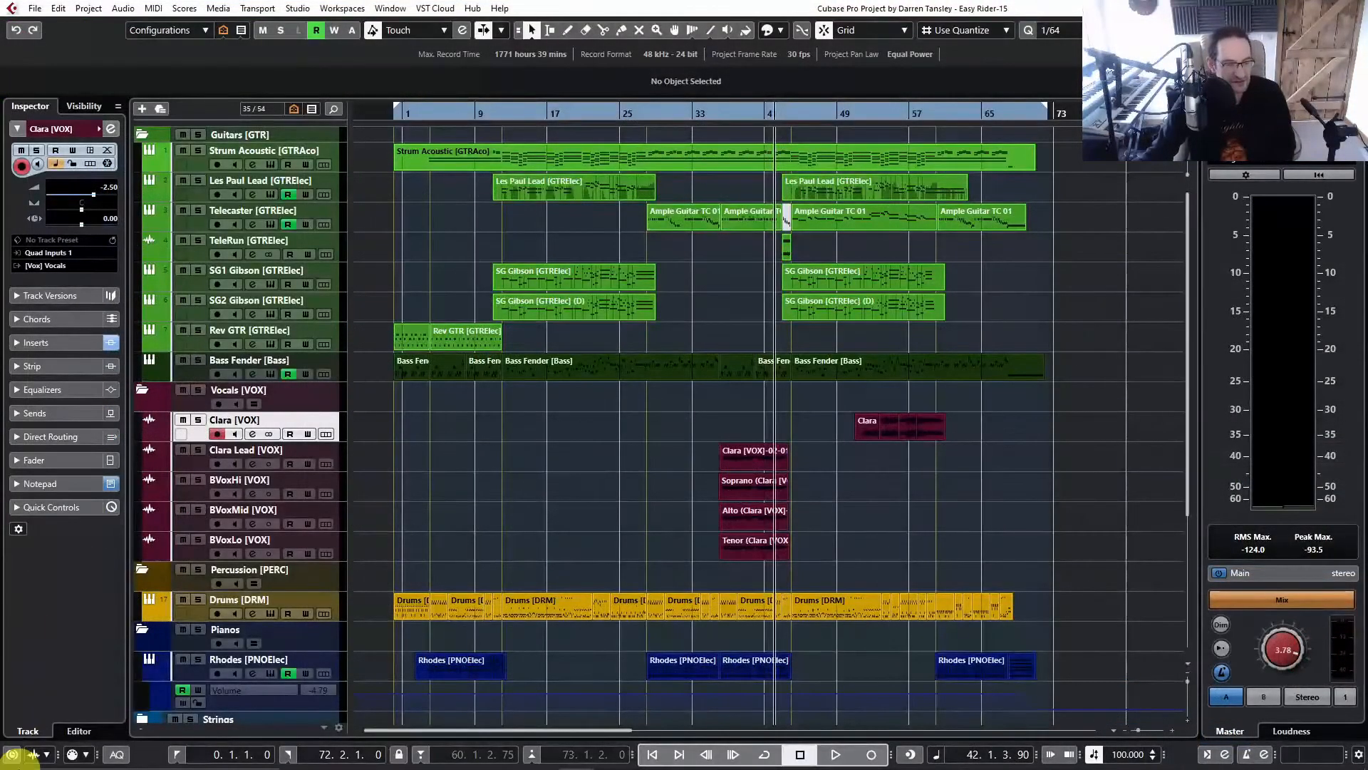
click(16, 756)
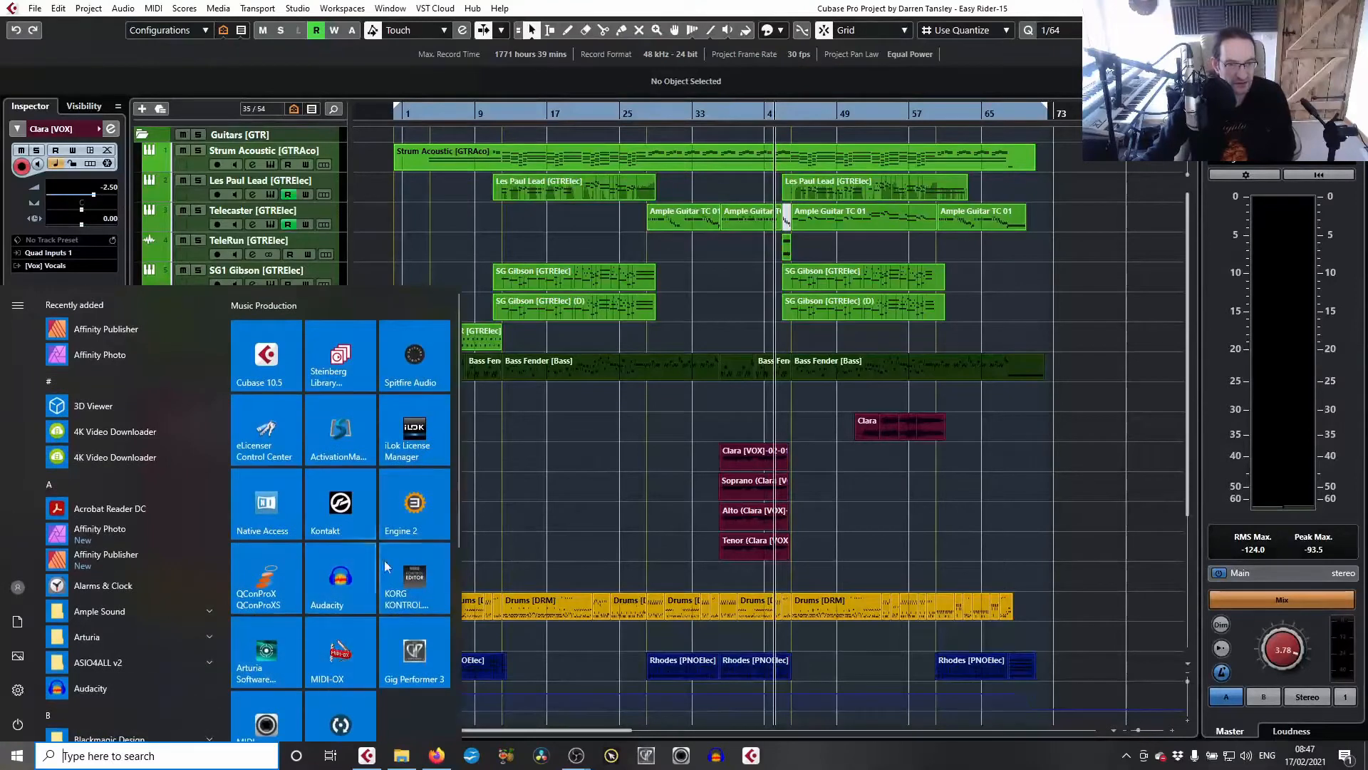
click(409, 575)
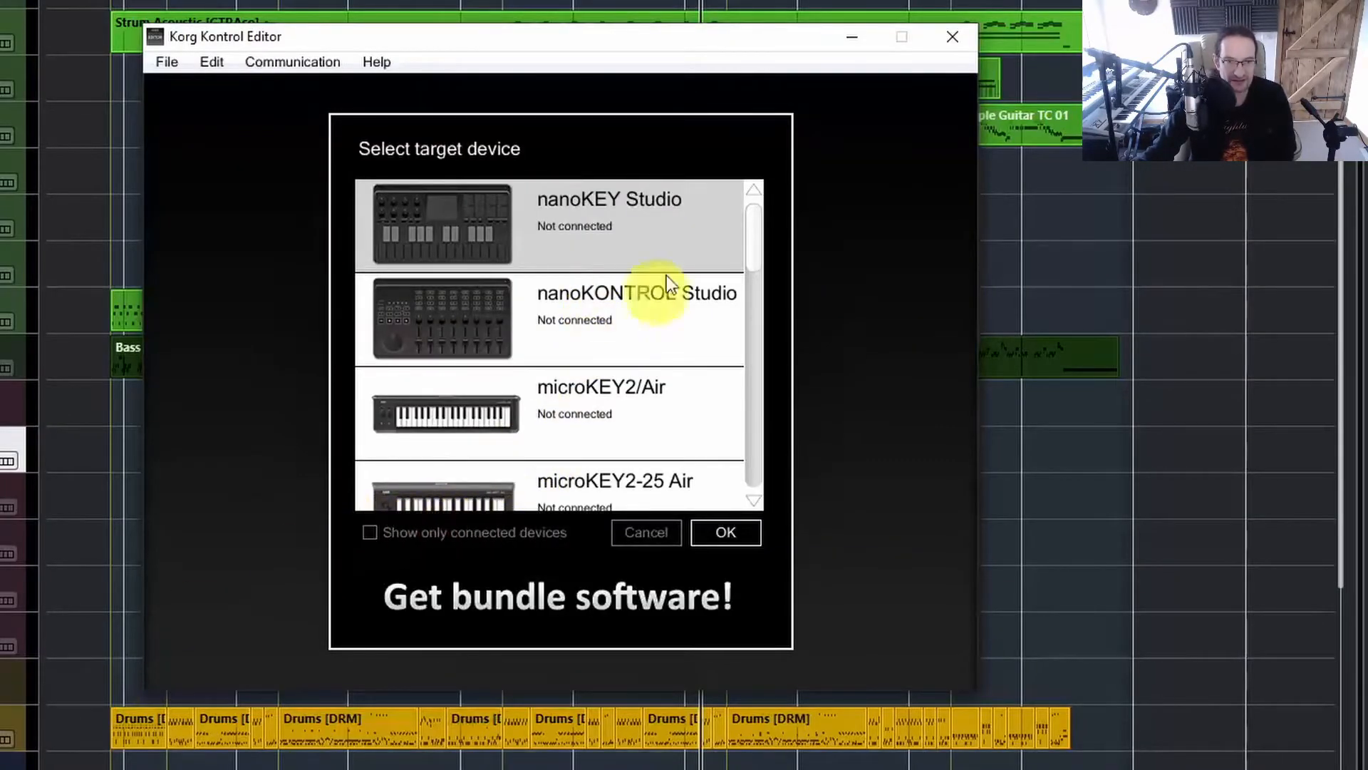
drag(746, 251, 739, 382)
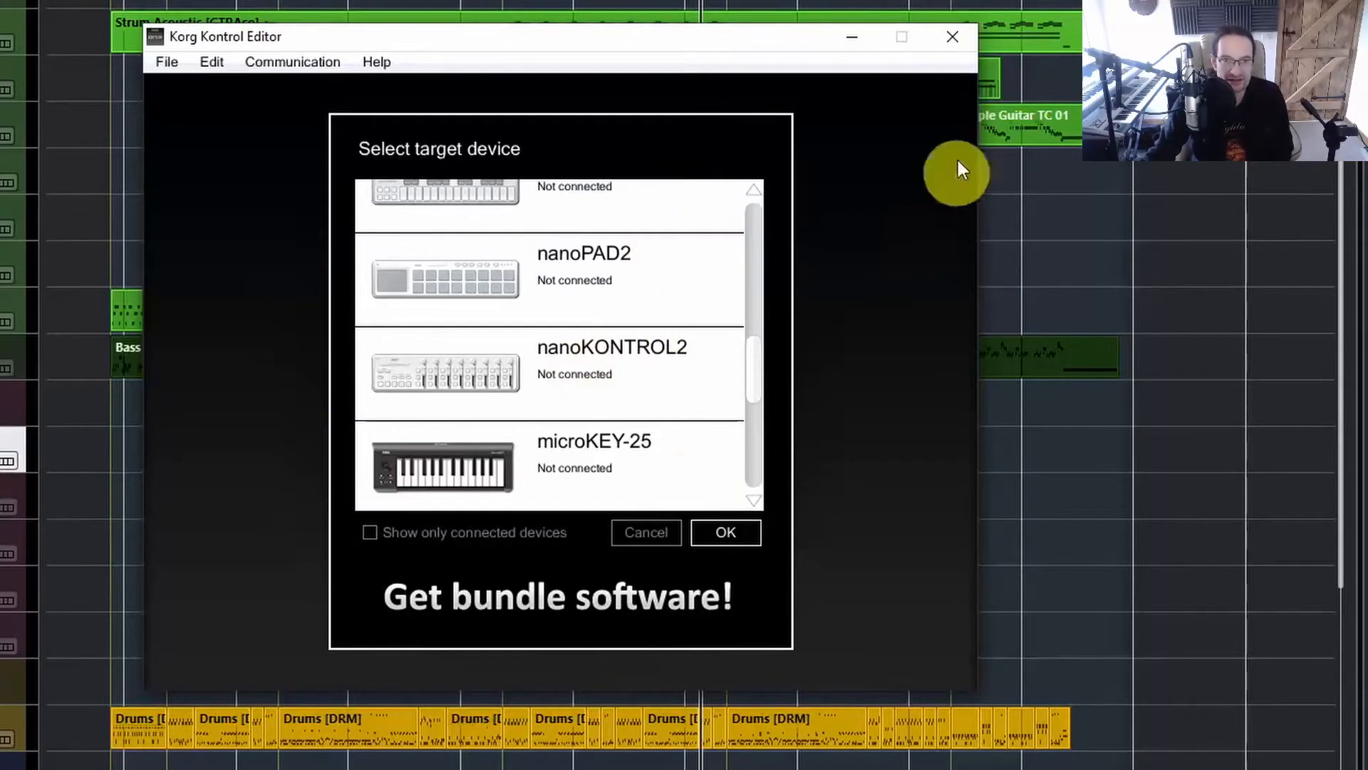
click(950, 44)
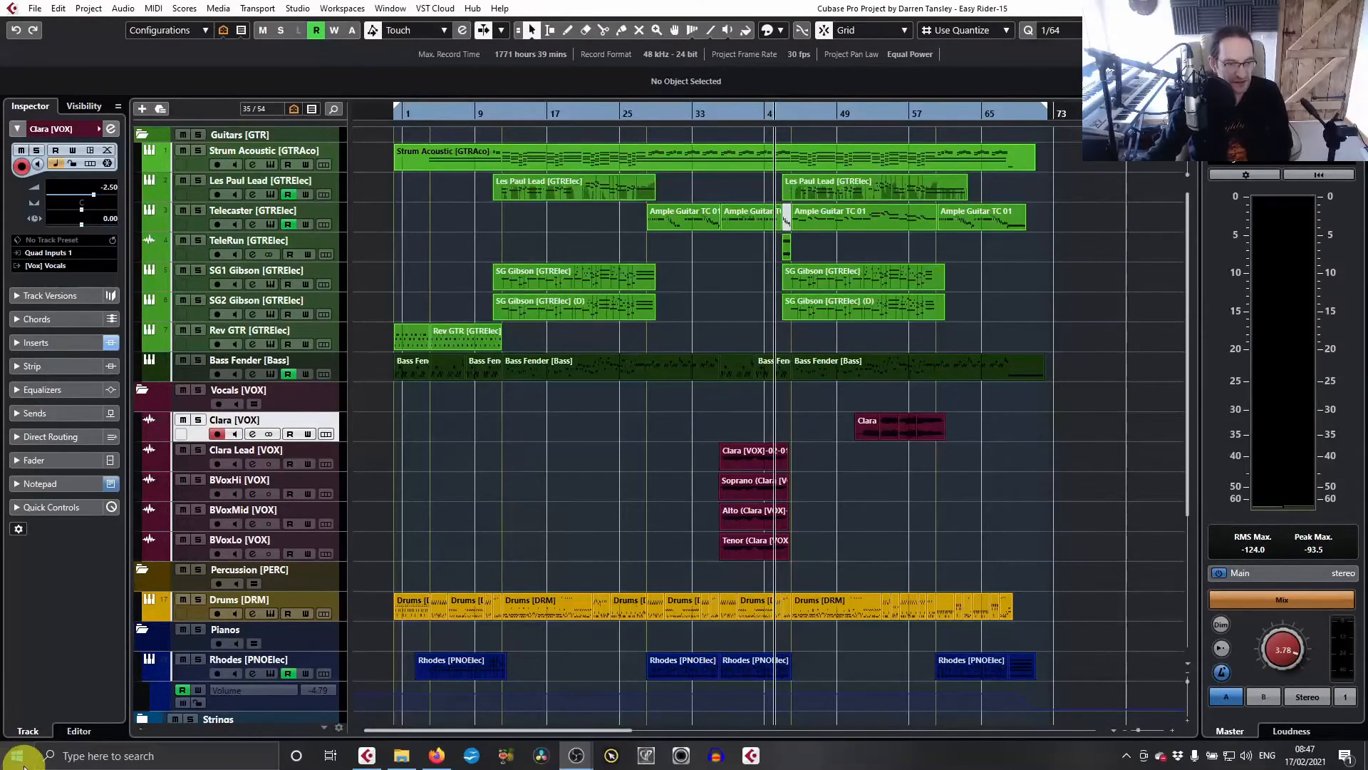
- Launch the Korg Kontrol Editor and confirm the connected nanoKONTROL2 as the target device
click(17, 757)
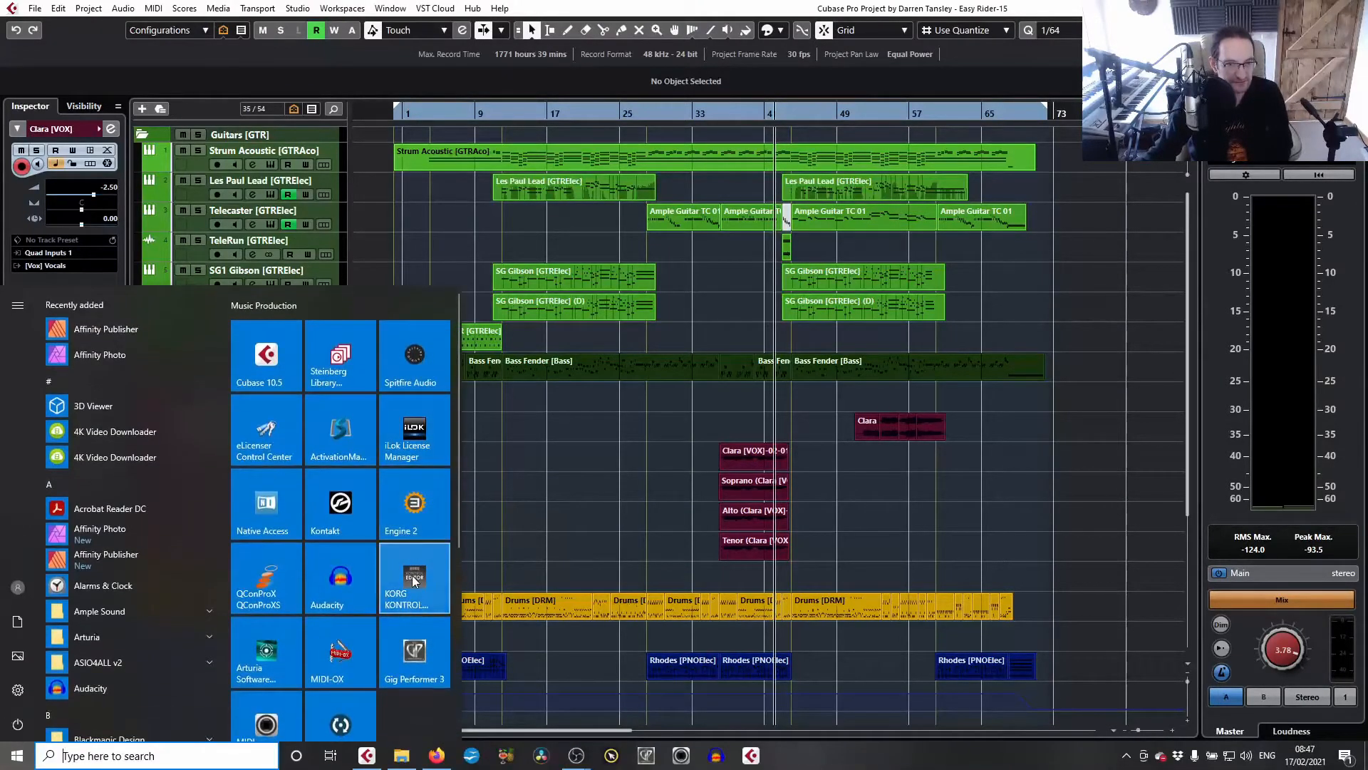
click(412, 576)
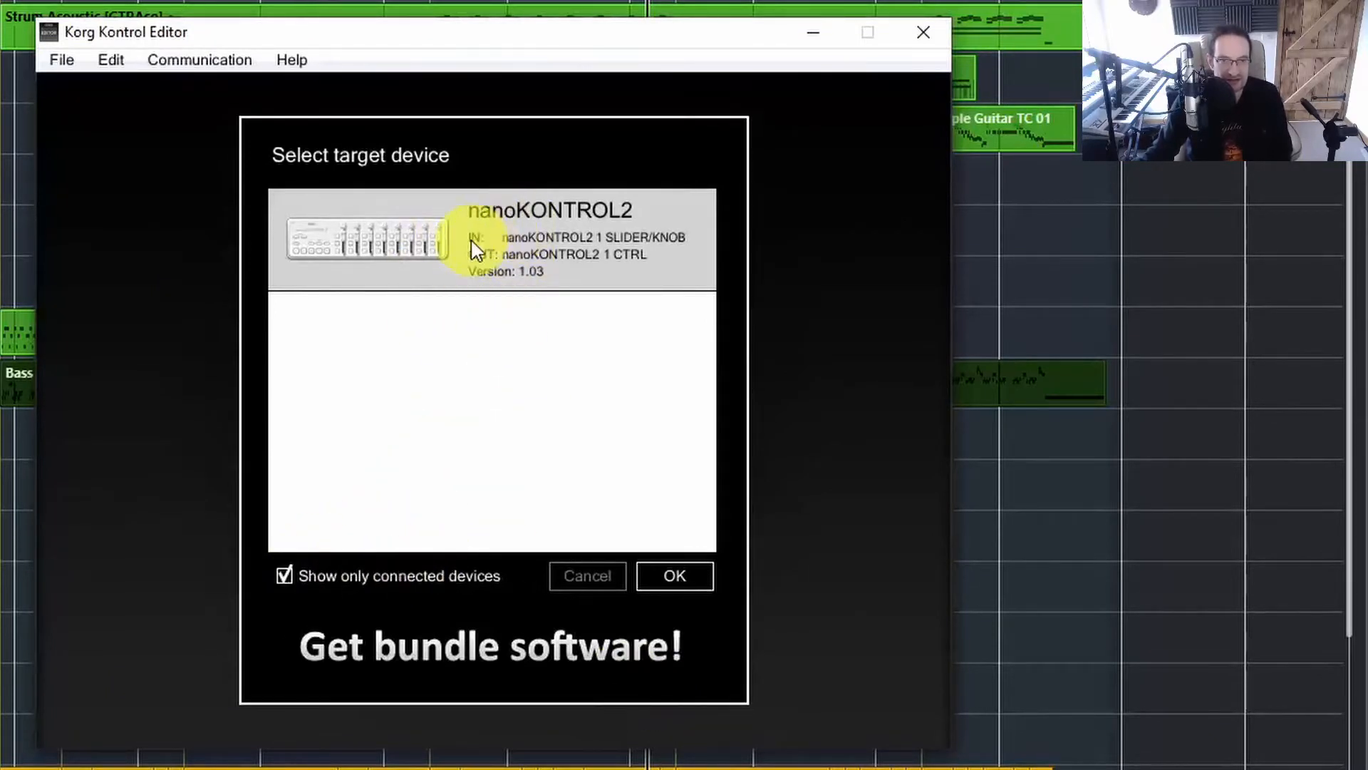
click(672, 575)
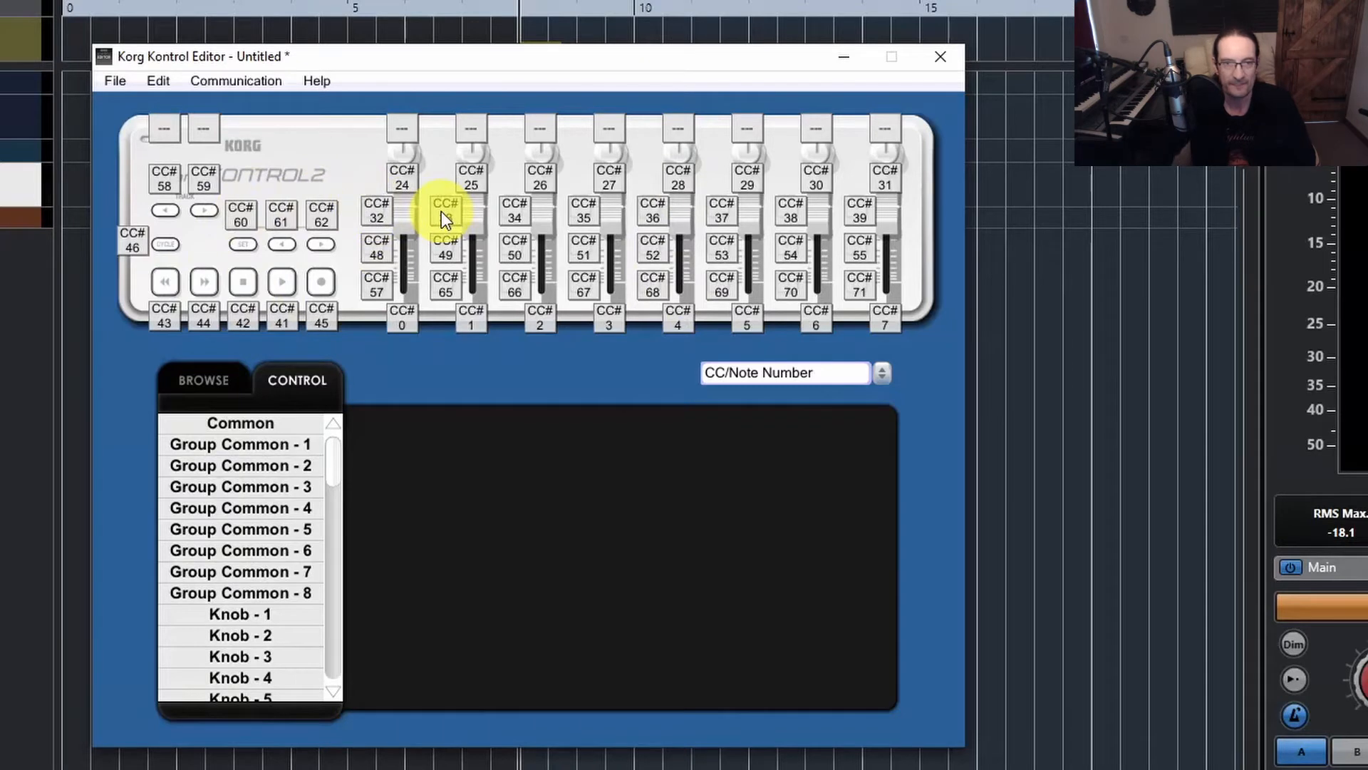
- Examine the control settings of Slider 1, Solo Button 1 and Solo Button 3, and look through the control list
click(405, 326)
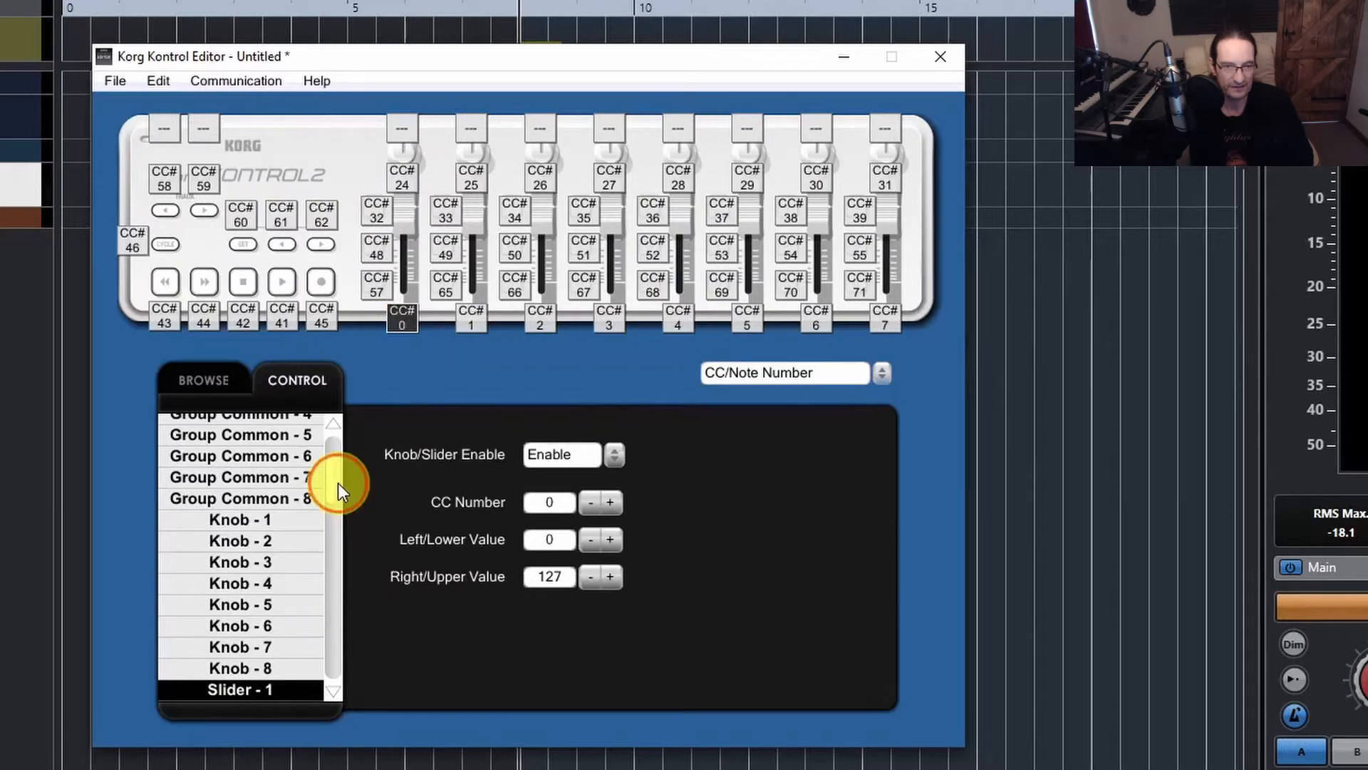
drag(339, 482, 333, 510)
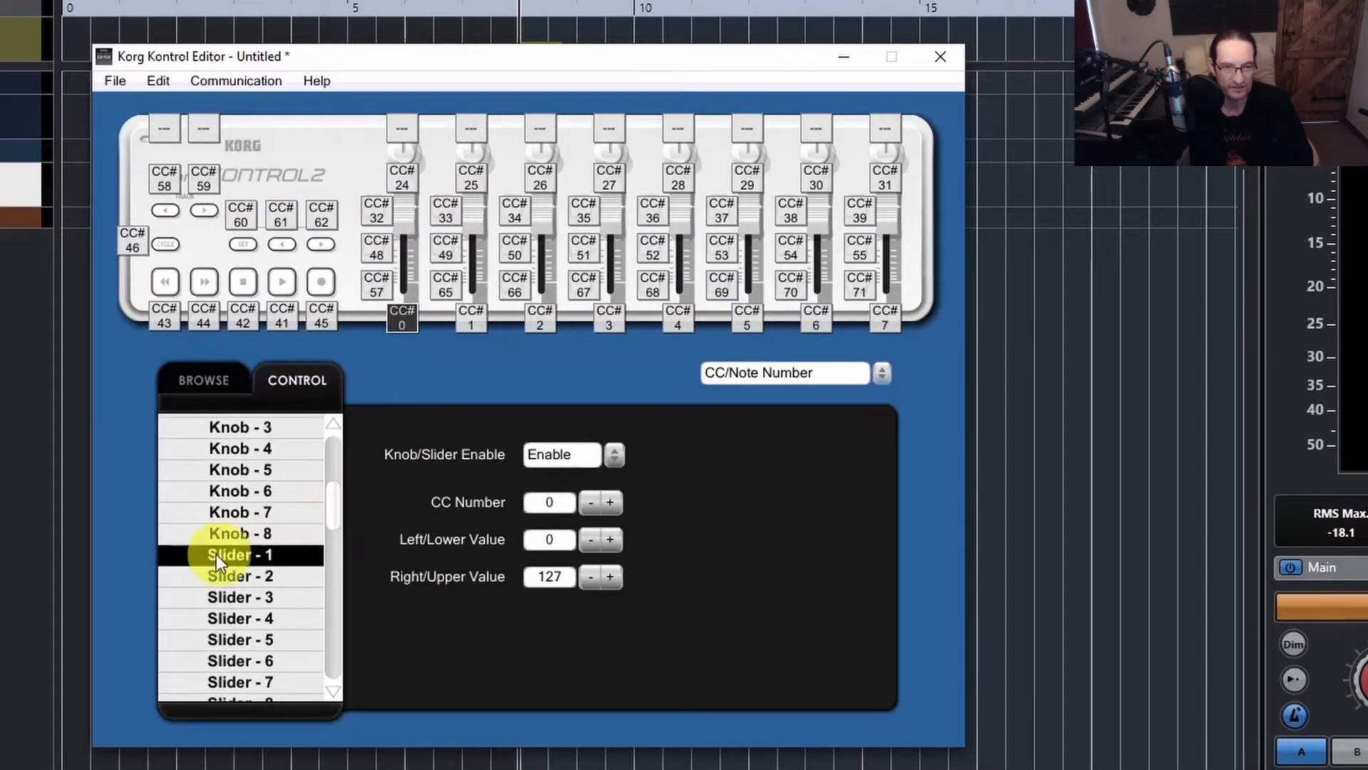
mouse_move(334, 514)
mouse_down()
mouse_move(330, 552)
mouse_move(342, 516)
mouse_up()
scroll(342, 513, down, 2)
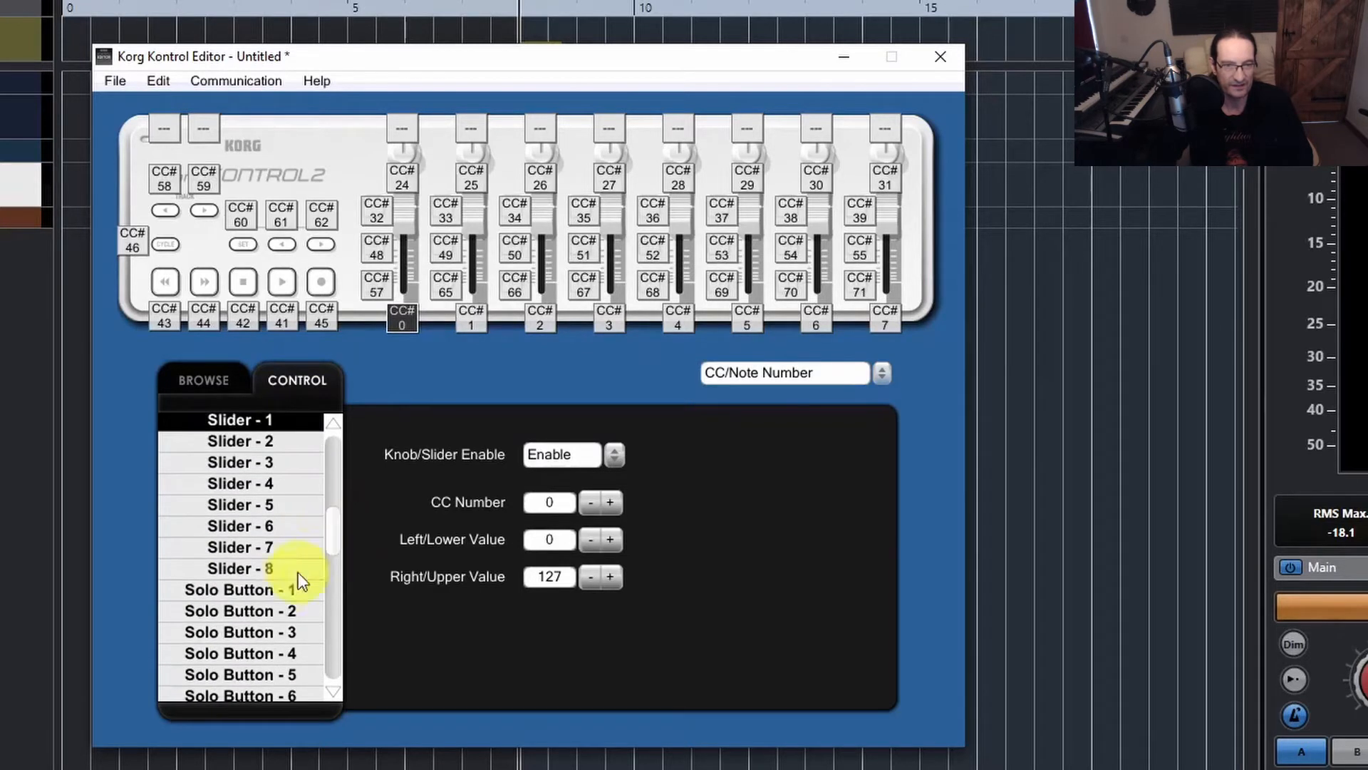
click(267, 589)
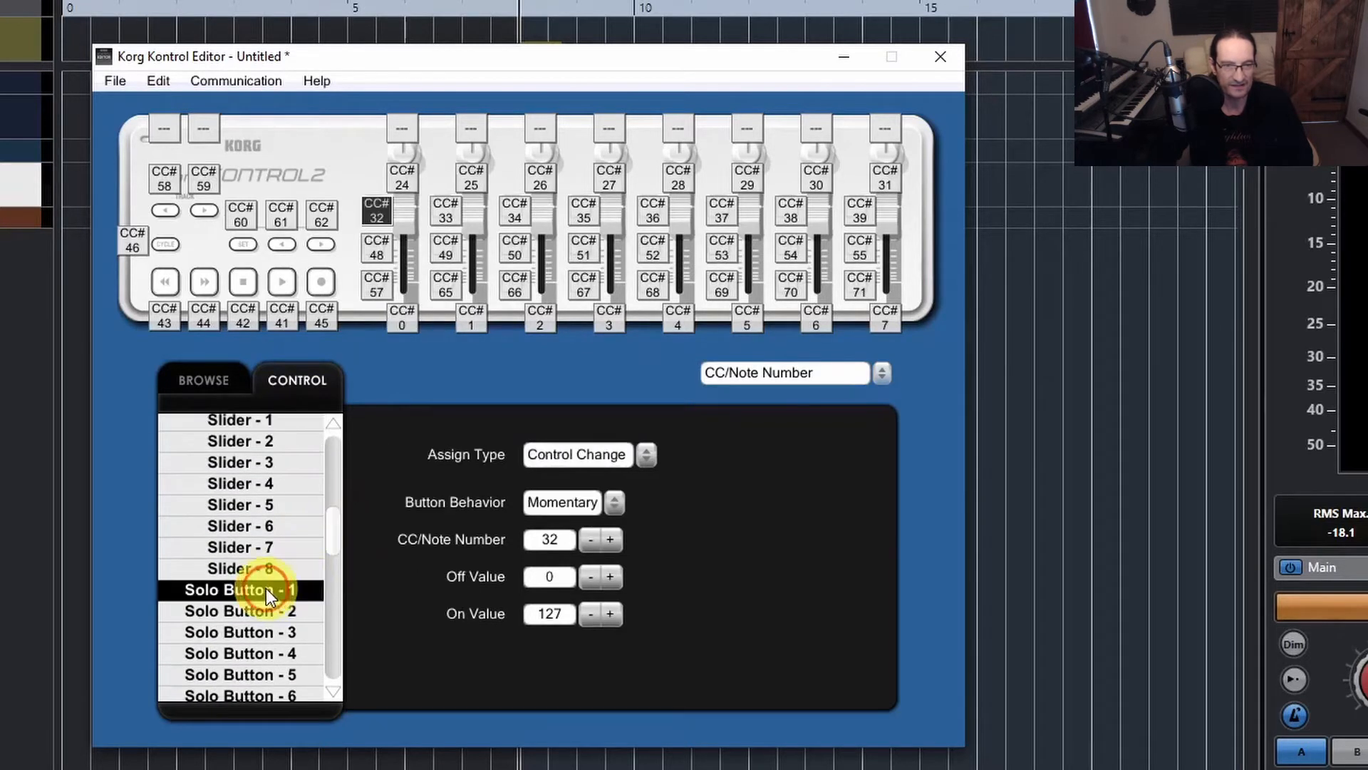
click(253, 633)
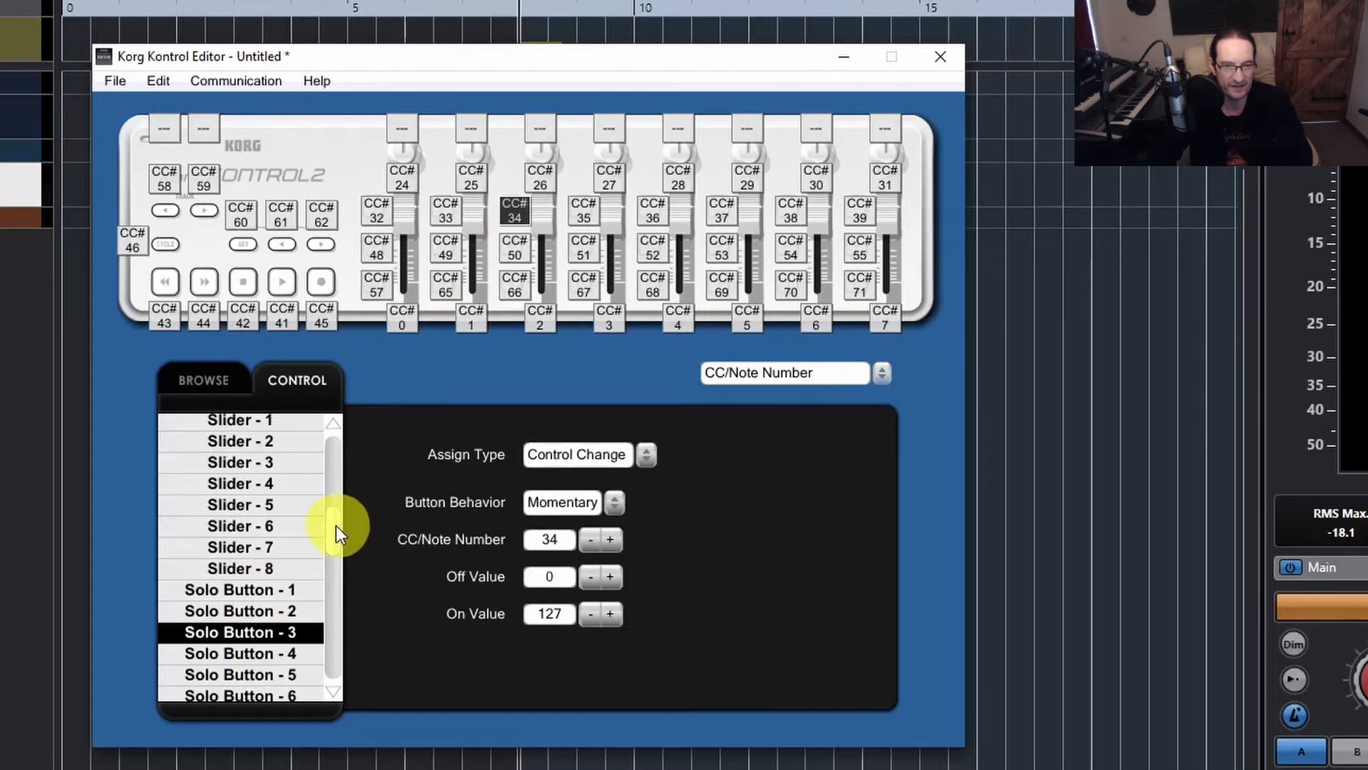
drag(336, 524, 342, 486)
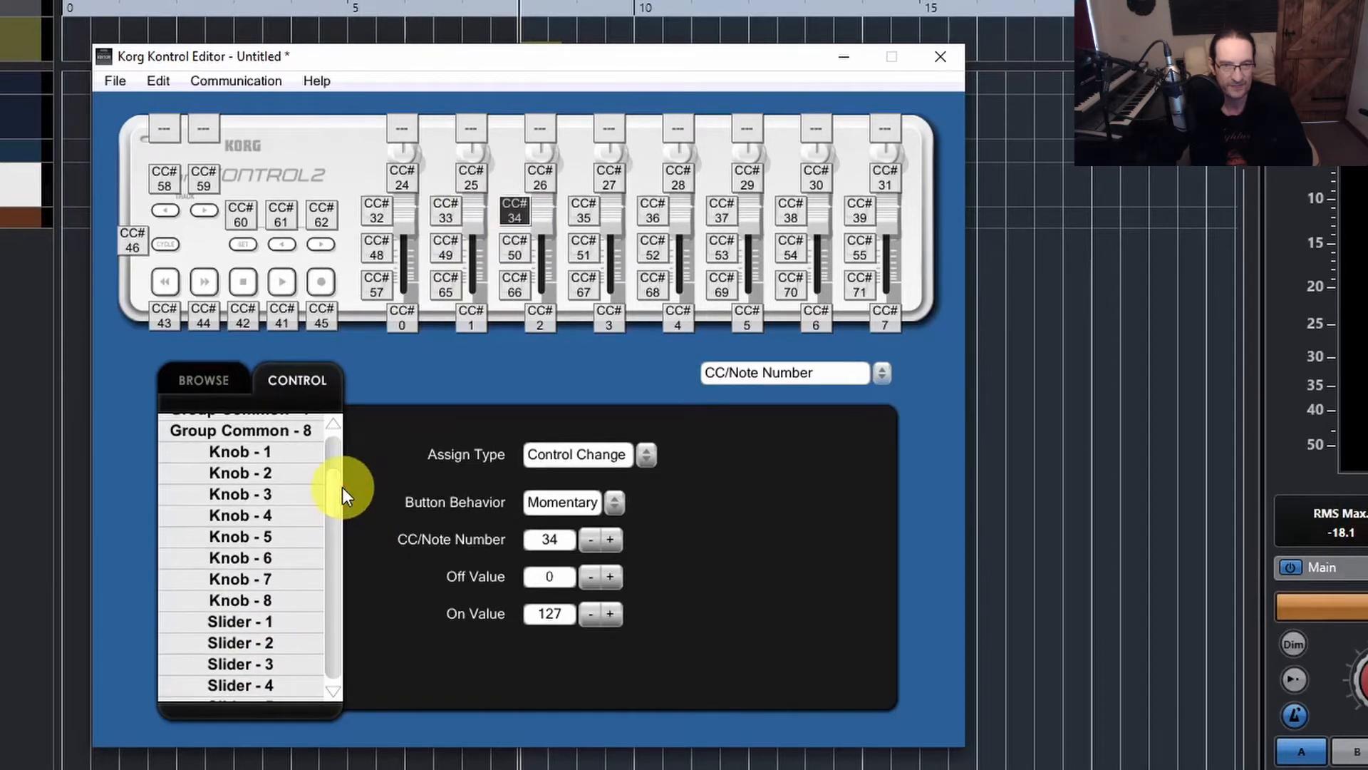
- Set the CC number of Slider 1 to 11 and return it to 0
click(400, 324)
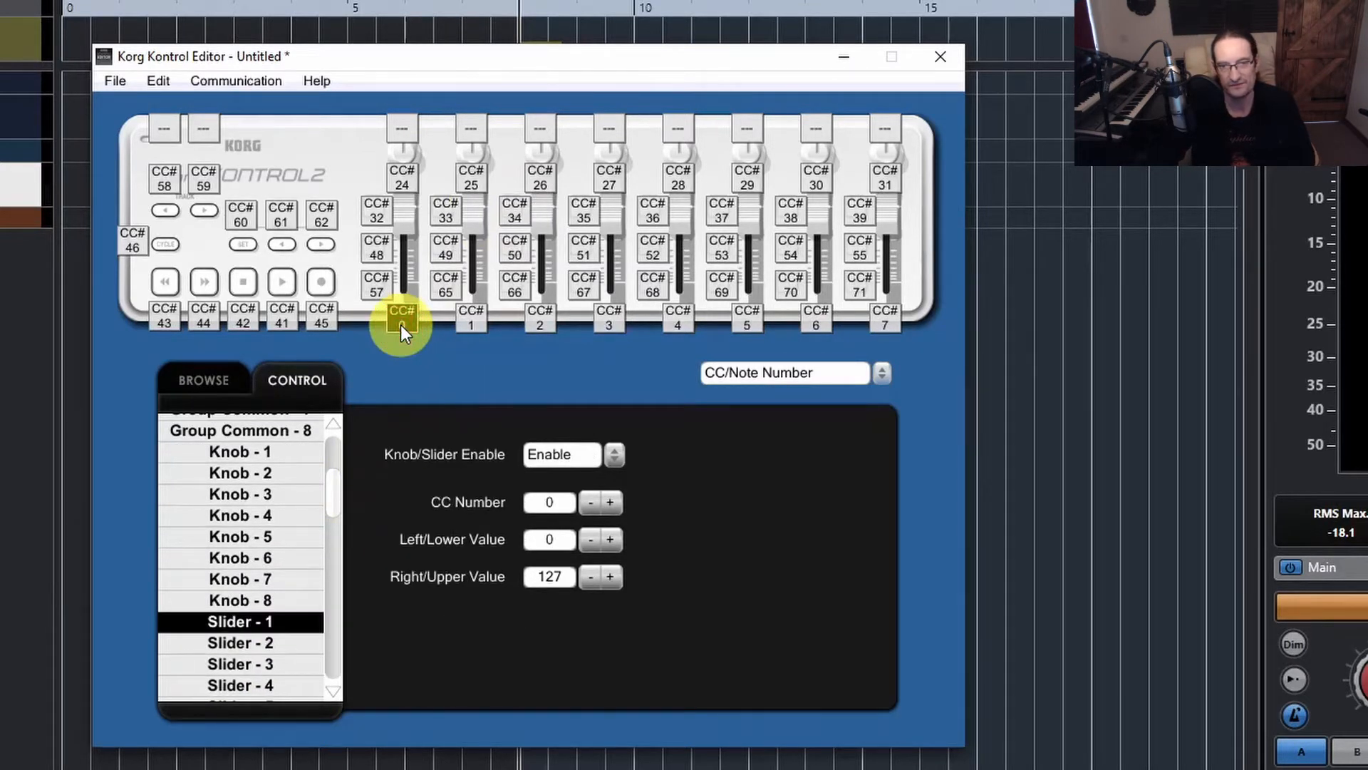
double_click(566, 500)
text(11)
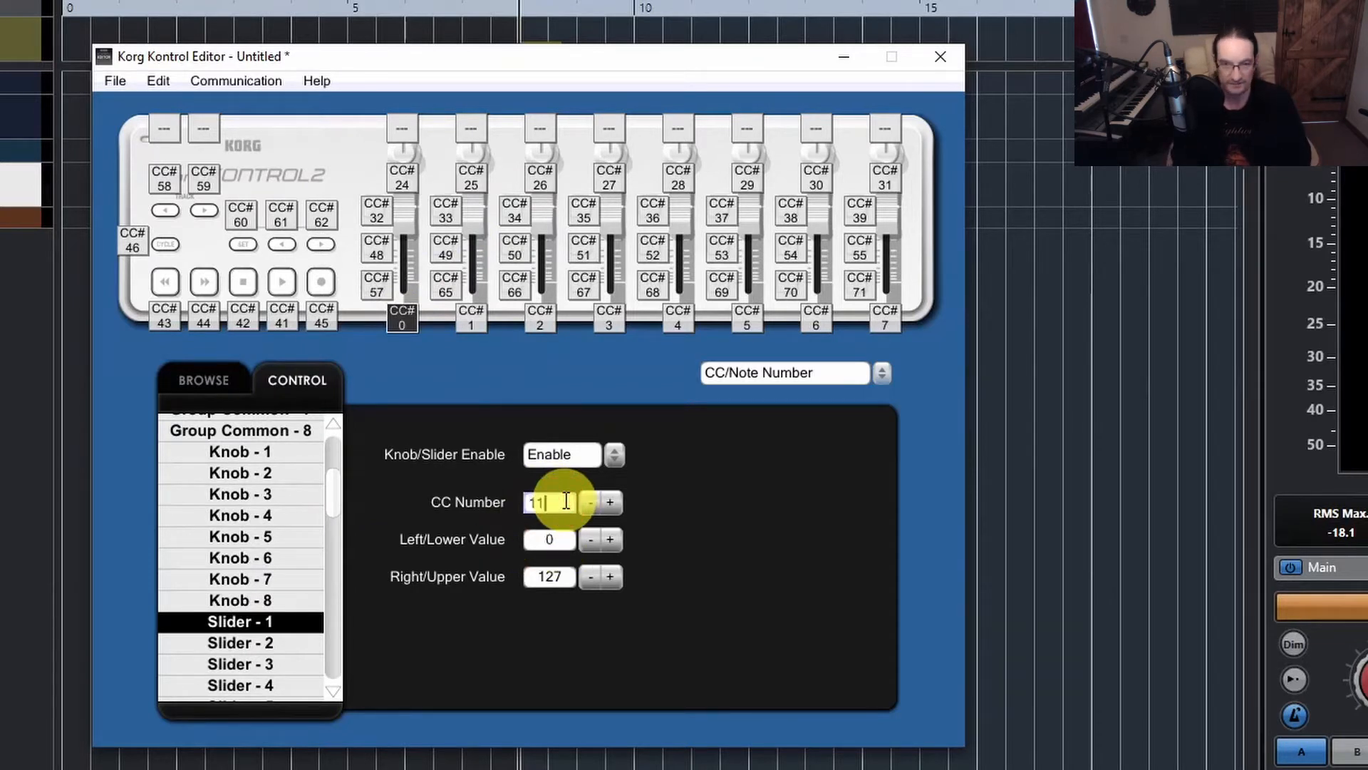
key(Return)
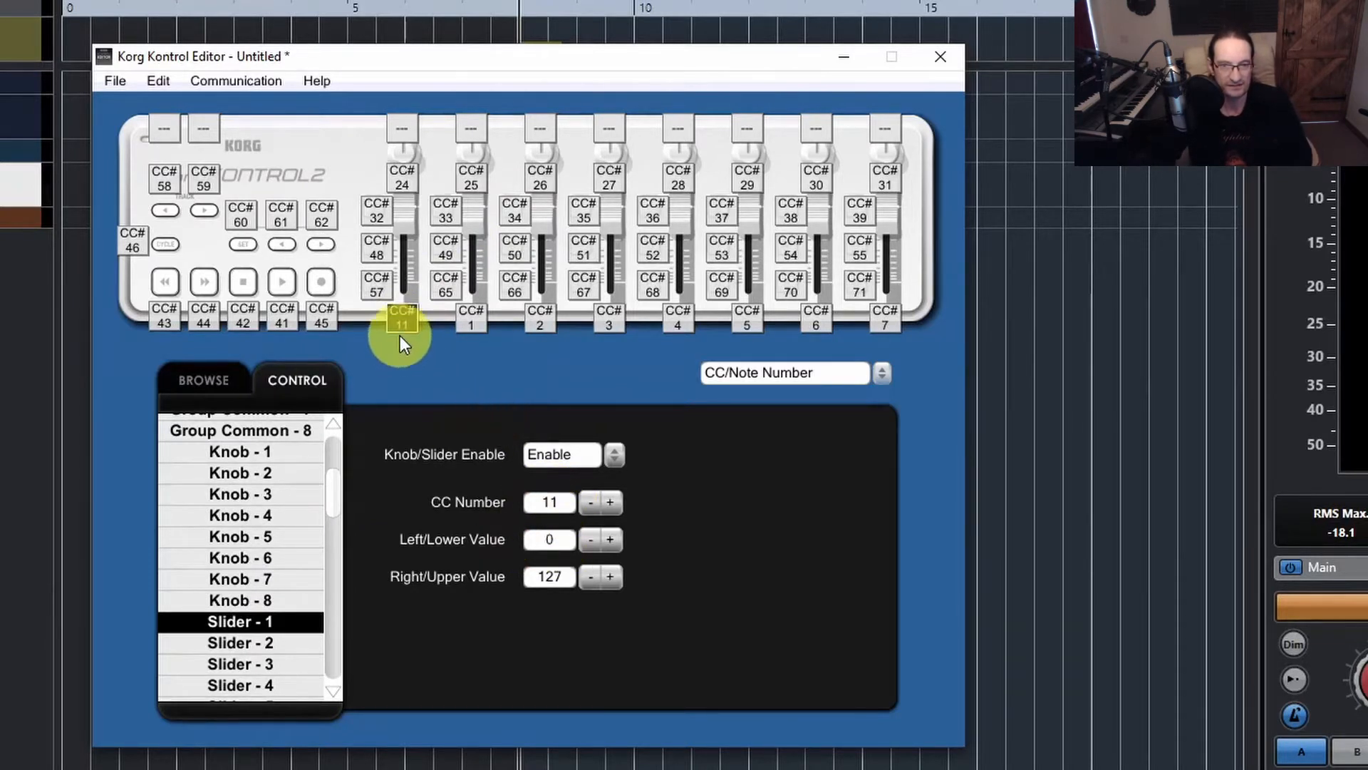
click(594, 504)
click(593, 503)
click(592, 503)
click(594, 504)
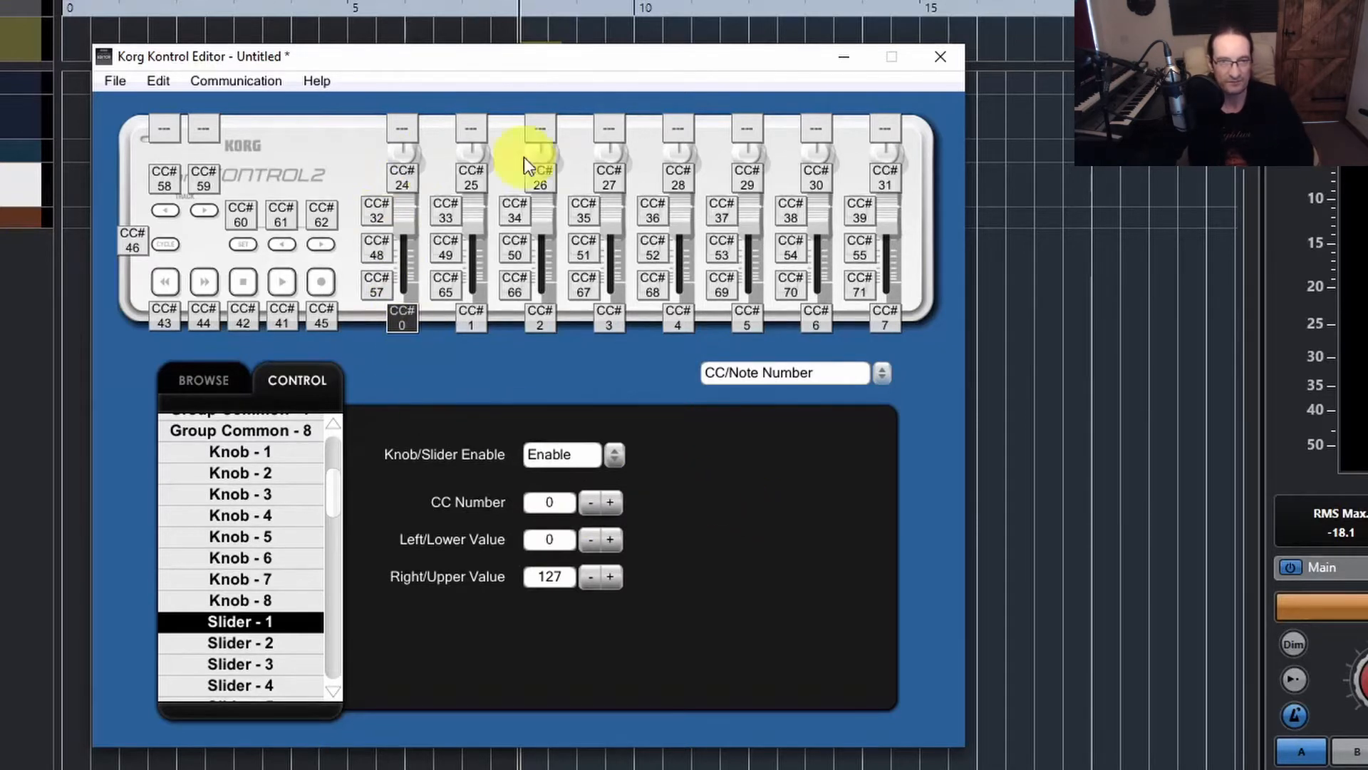
- Switch the parameter shown on the device overview to MIDI Channel
click(752, 367)
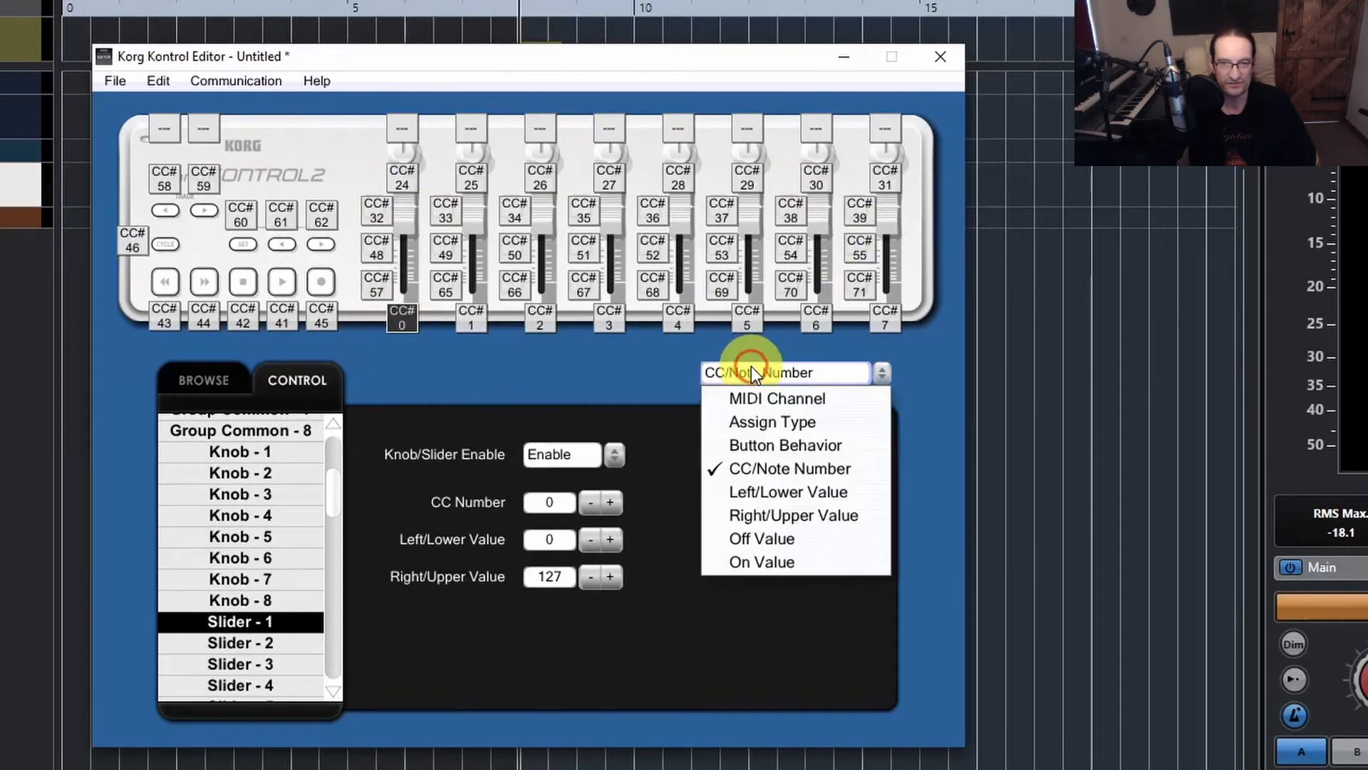
click(760, 395)
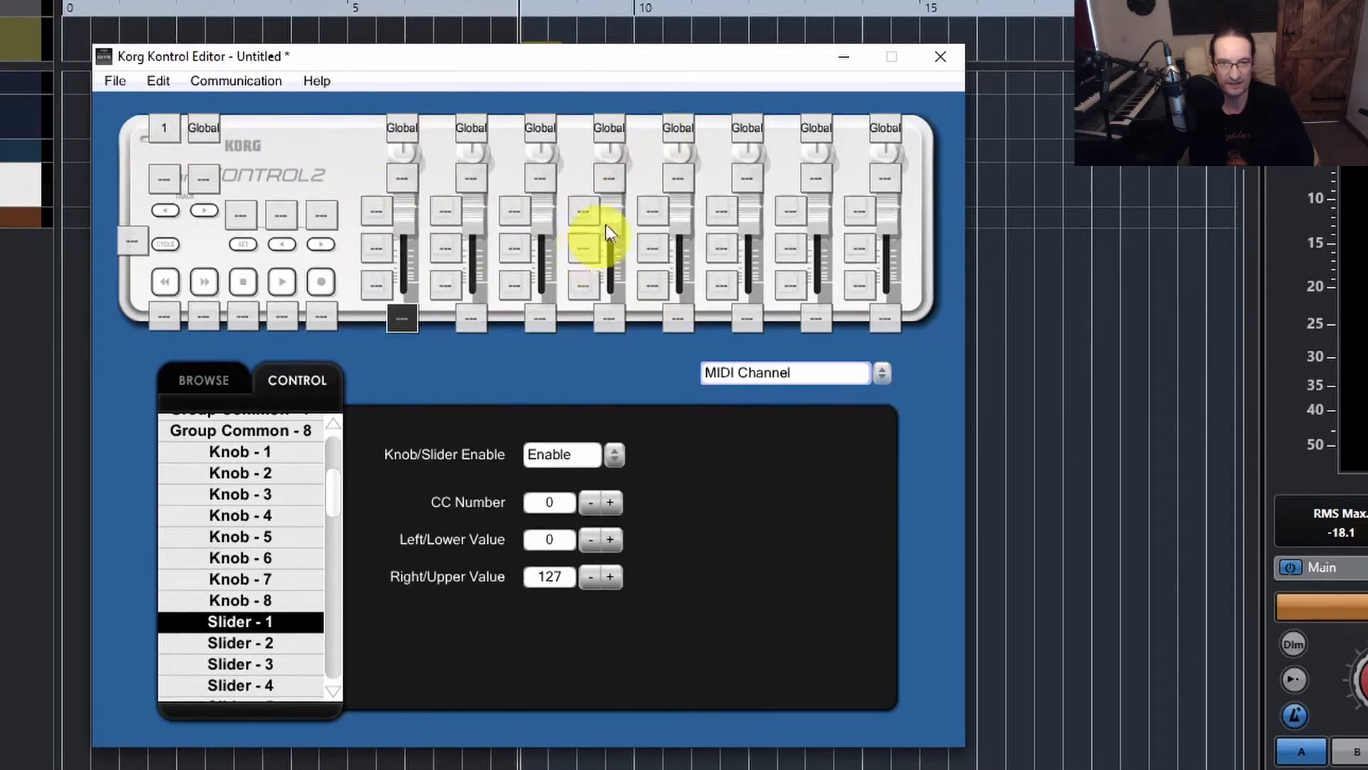
- Show Assign Type on the device overview, and disable Slider 1 and enable it again
click(783, 378)
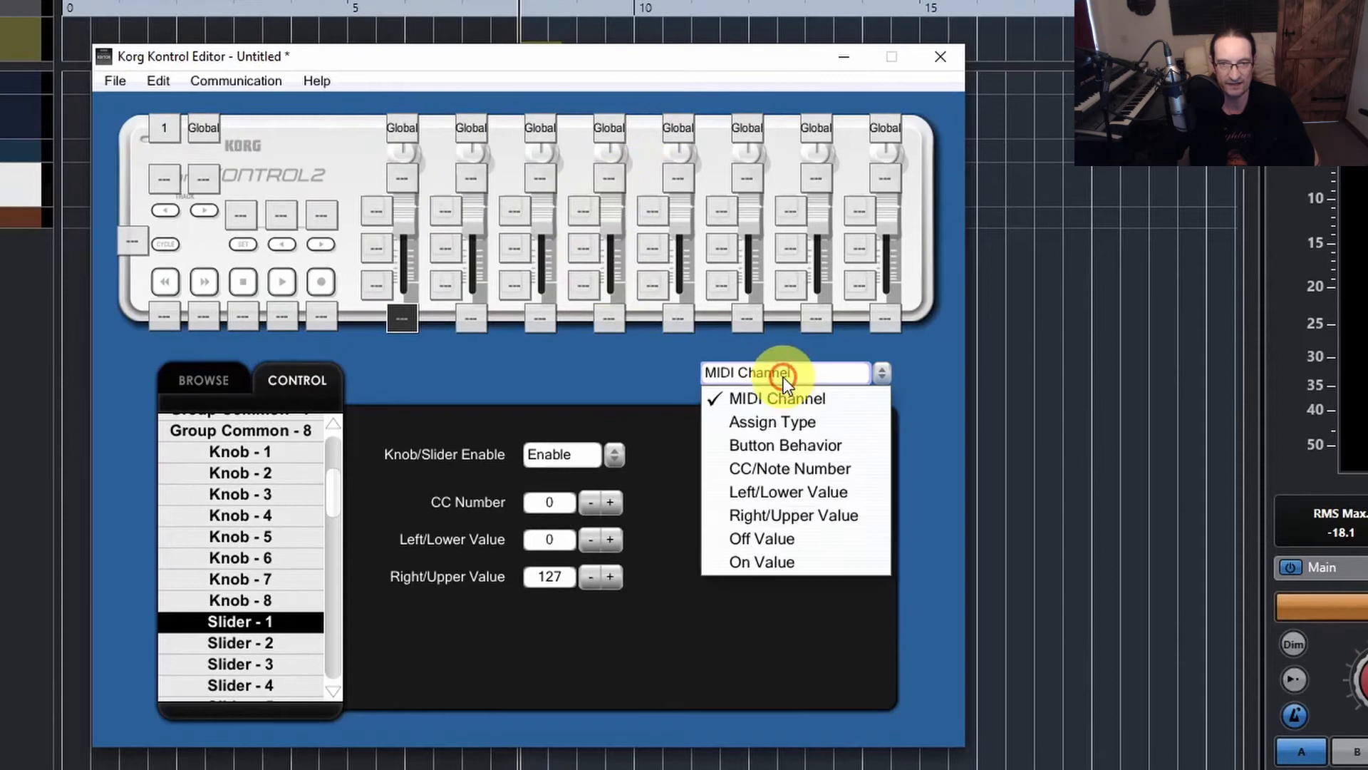
click(778, 418)
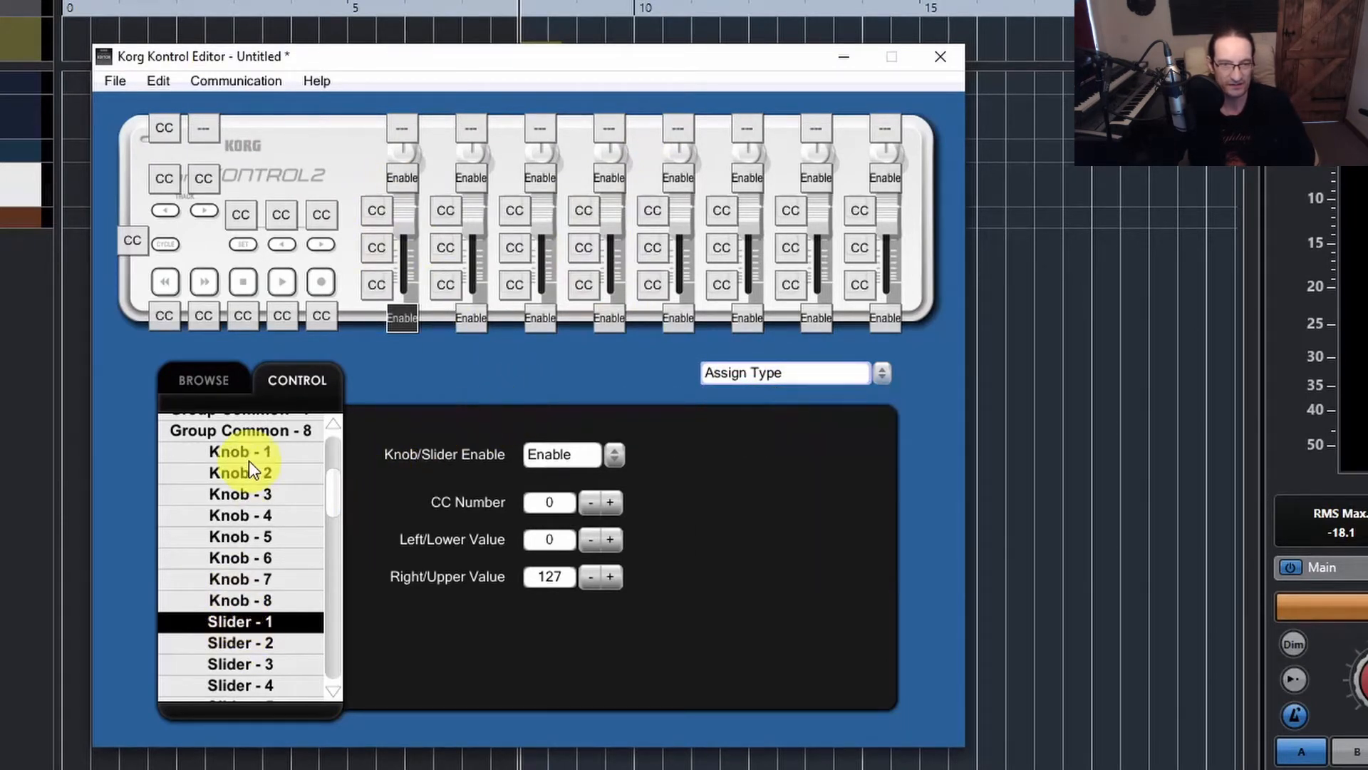
click(581, 462)
click(569, 491)
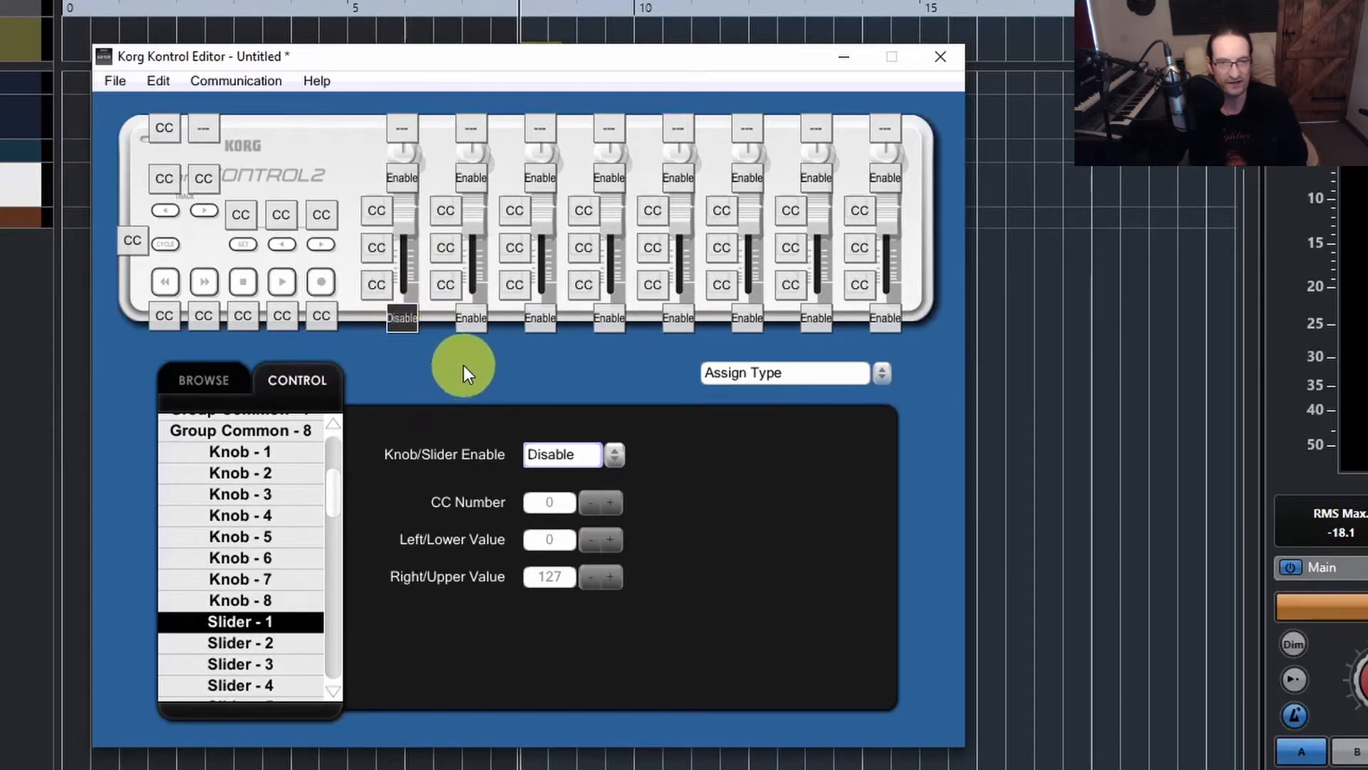
click(527, 455)
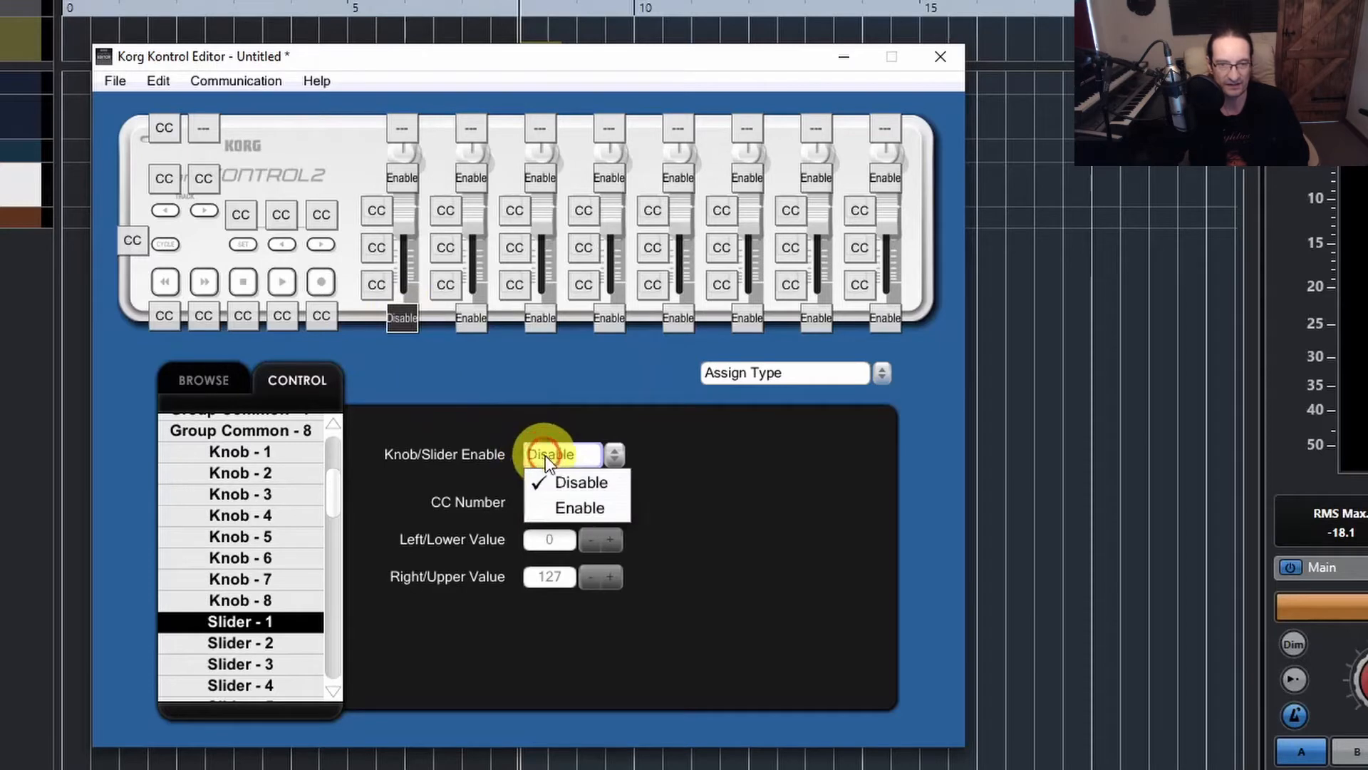
click(557, 509)
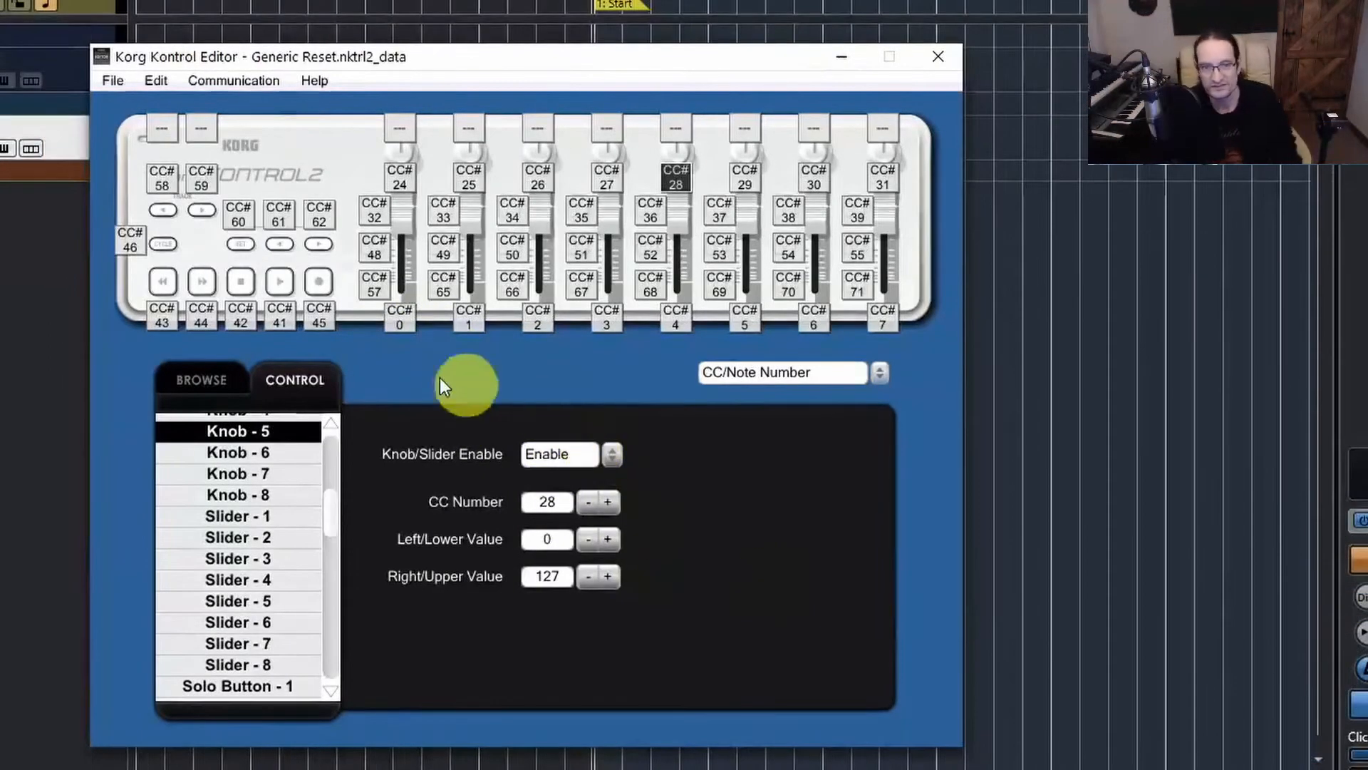
- Set the CC number of Slider 1 to 11 in the Generic Reset scene set
click(402, 320)
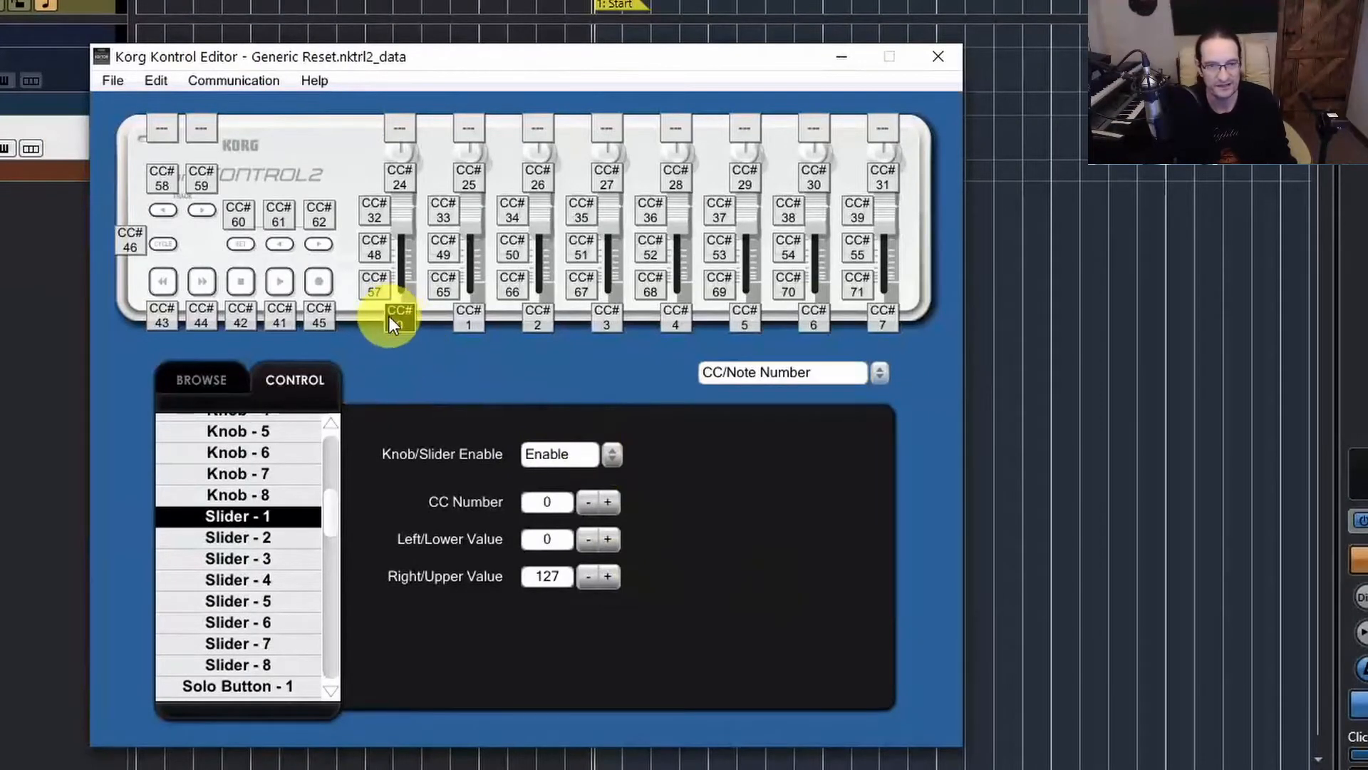
double_click(548, 499)
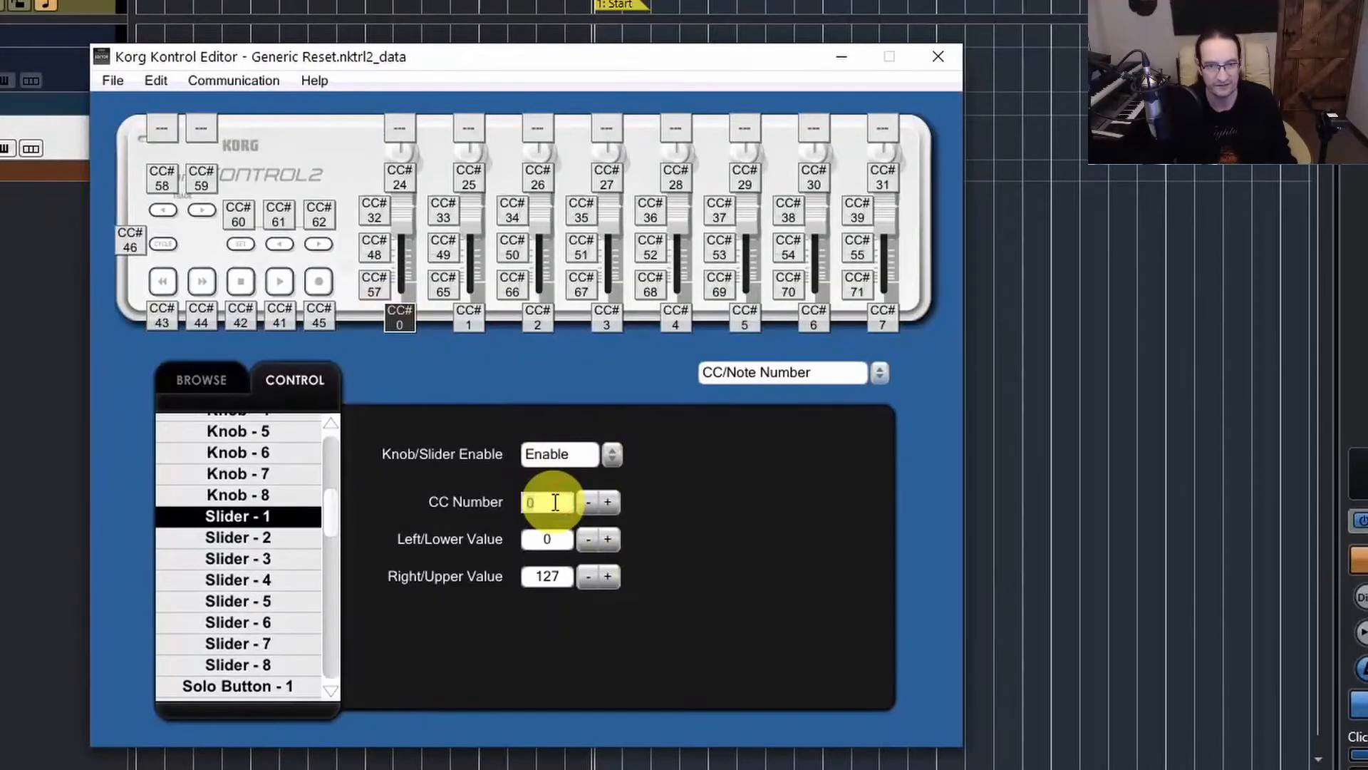
text(11)
key(Return)
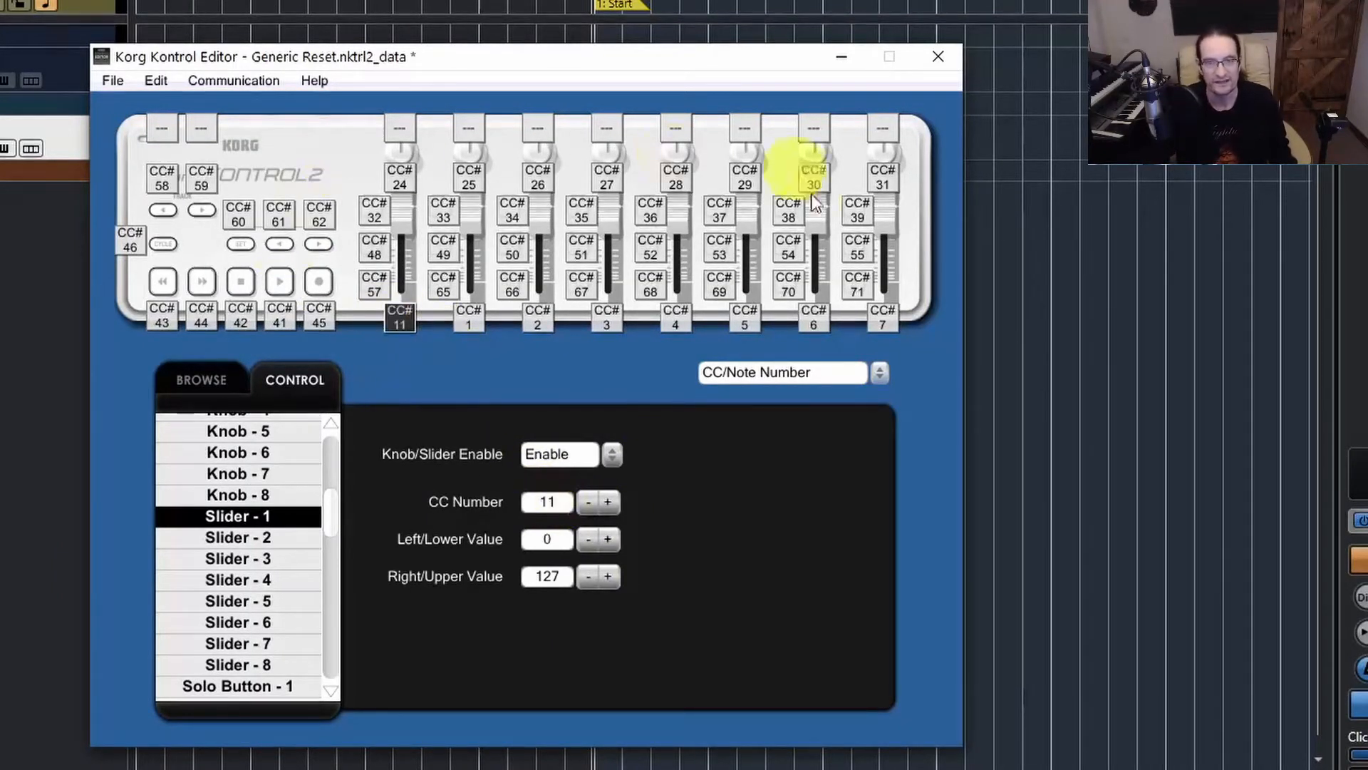
- Save the modified scene set under the new file name "test" in the Korg NanoKontrol folder
click(114, 84)
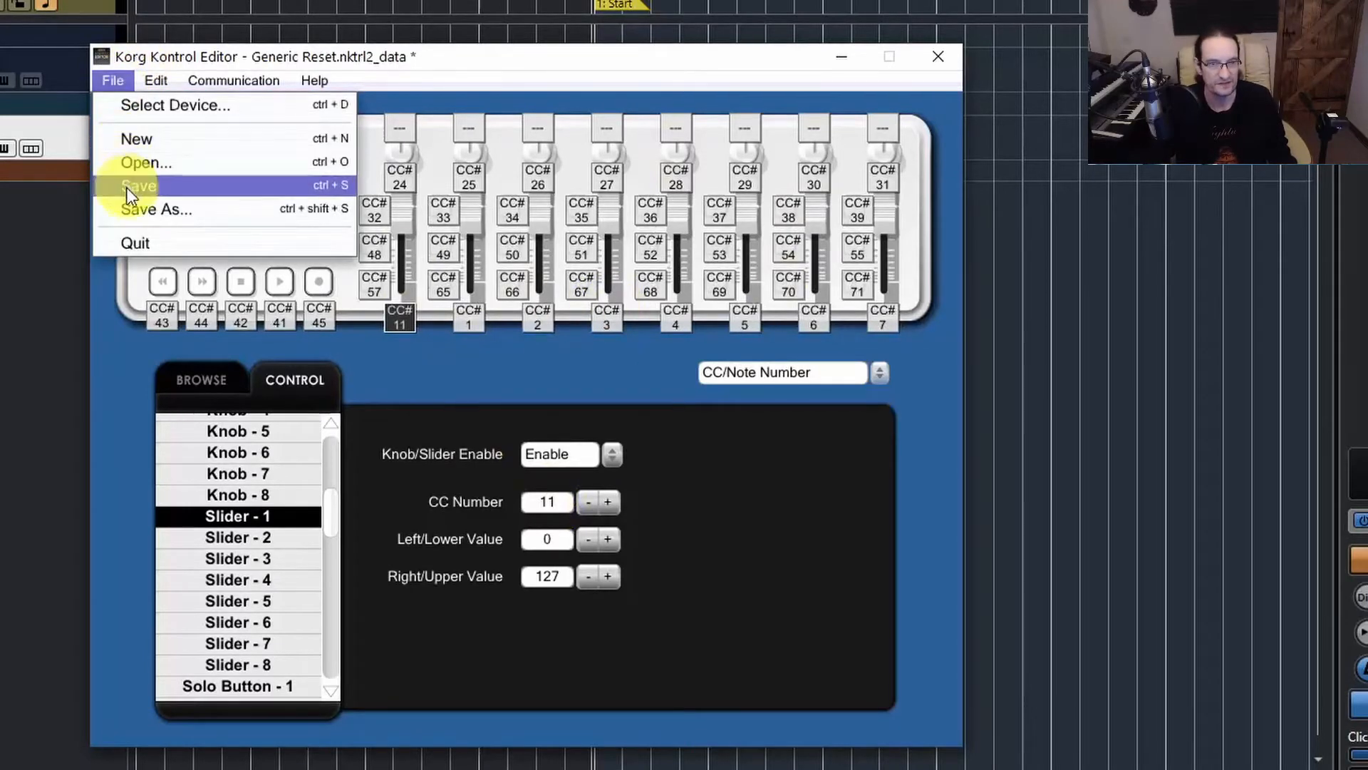
click(140, 209)
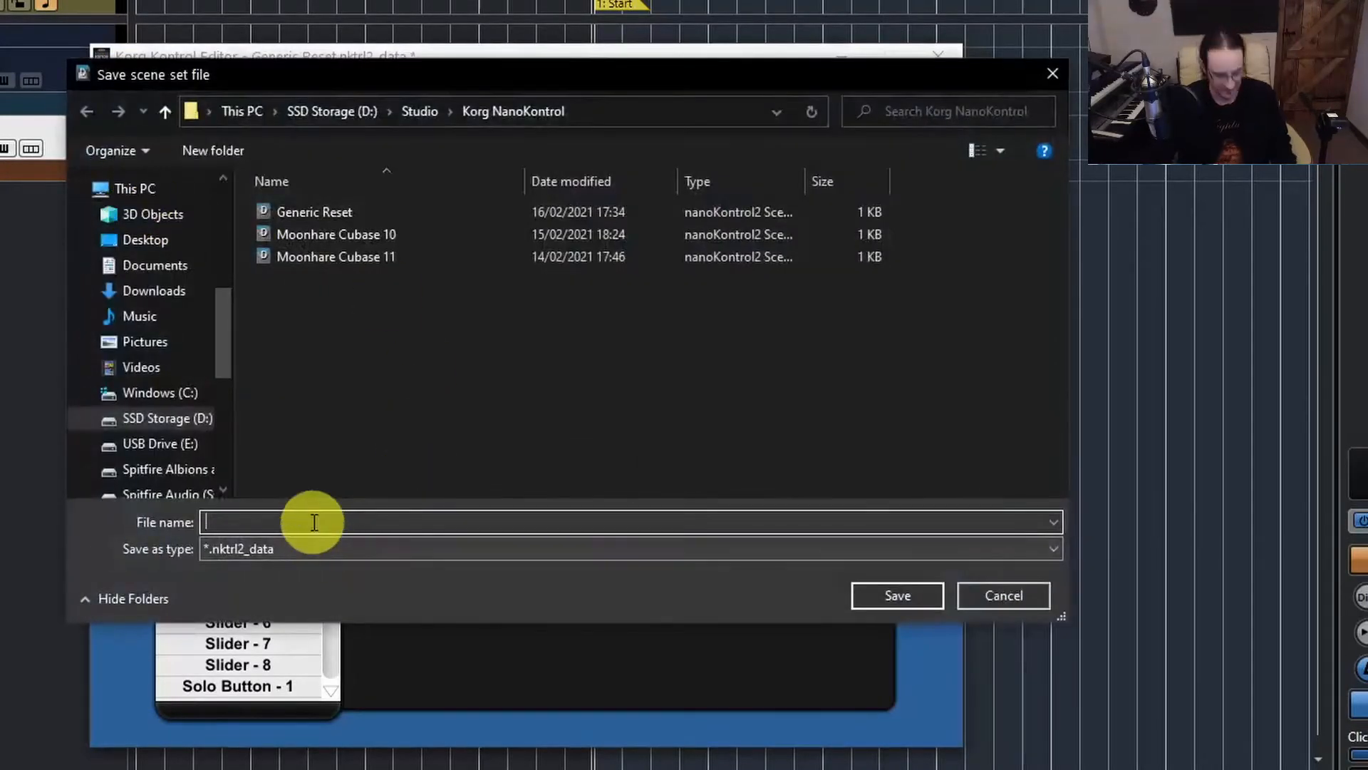
text(test)
key(Return)
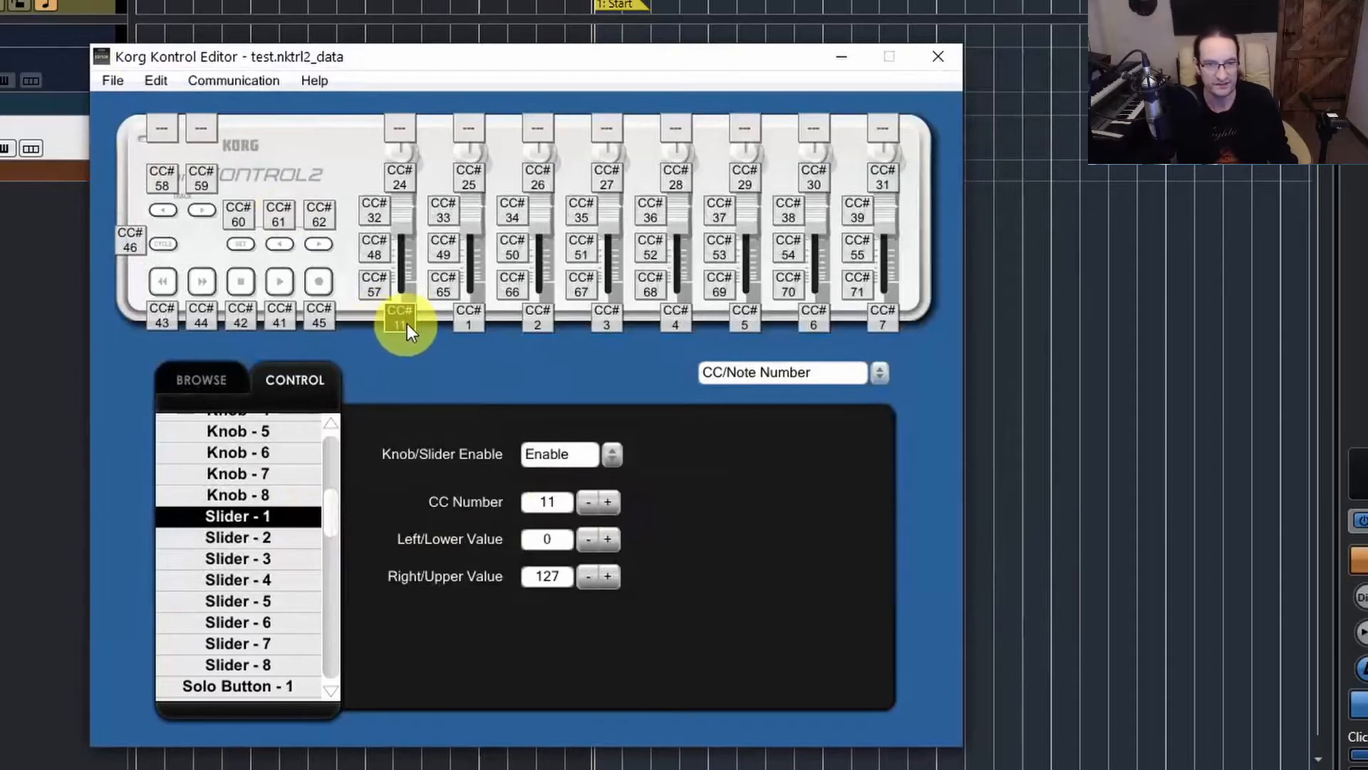
- Open the saved Generic Reset scene set
click(113, 85)
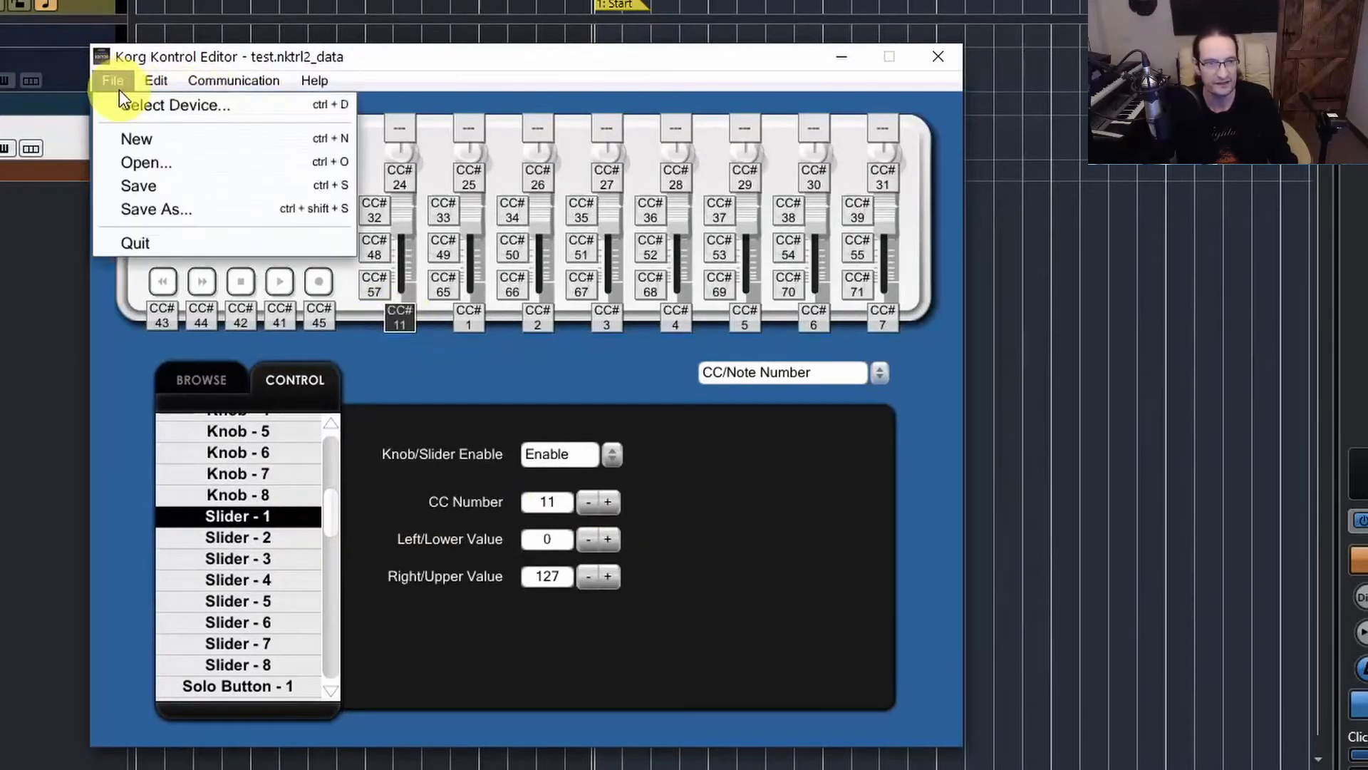
click(136, 163)
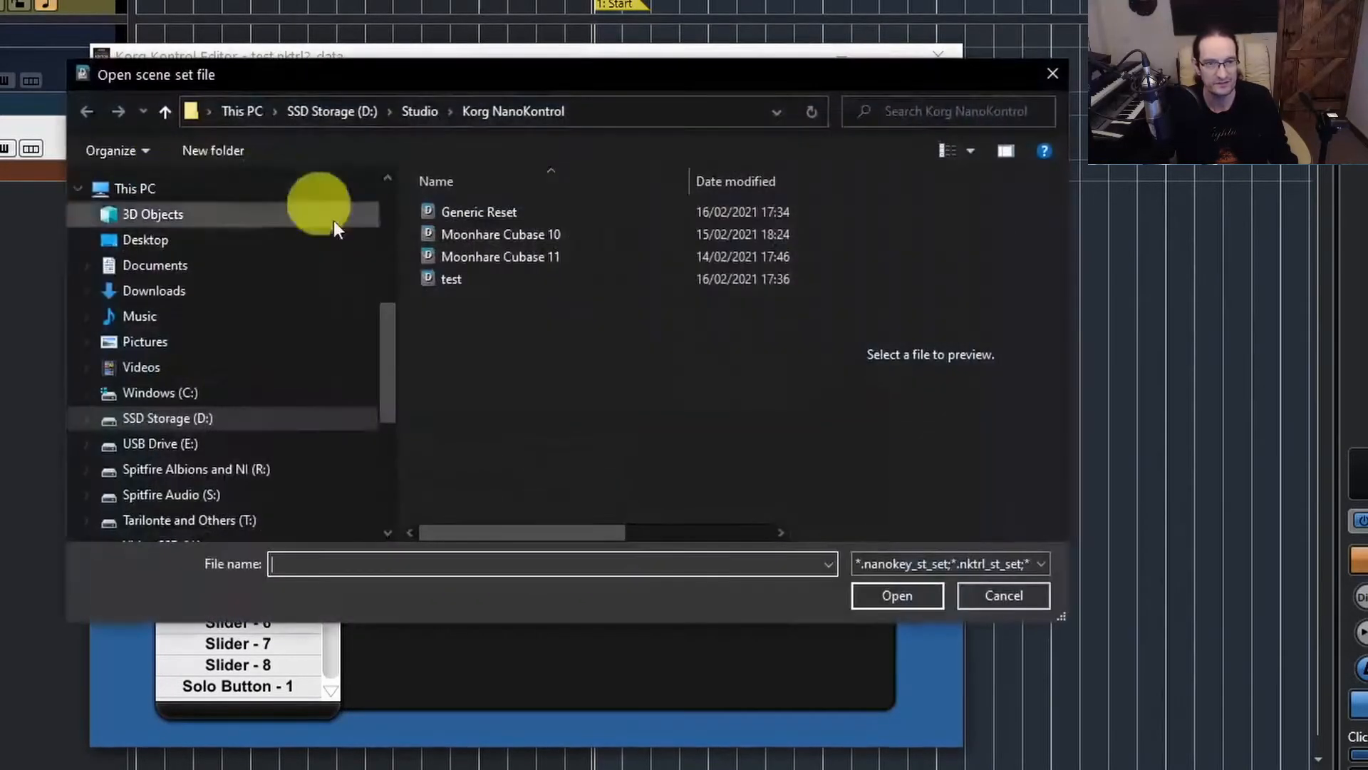
click(459, 218)
click(884, 596)
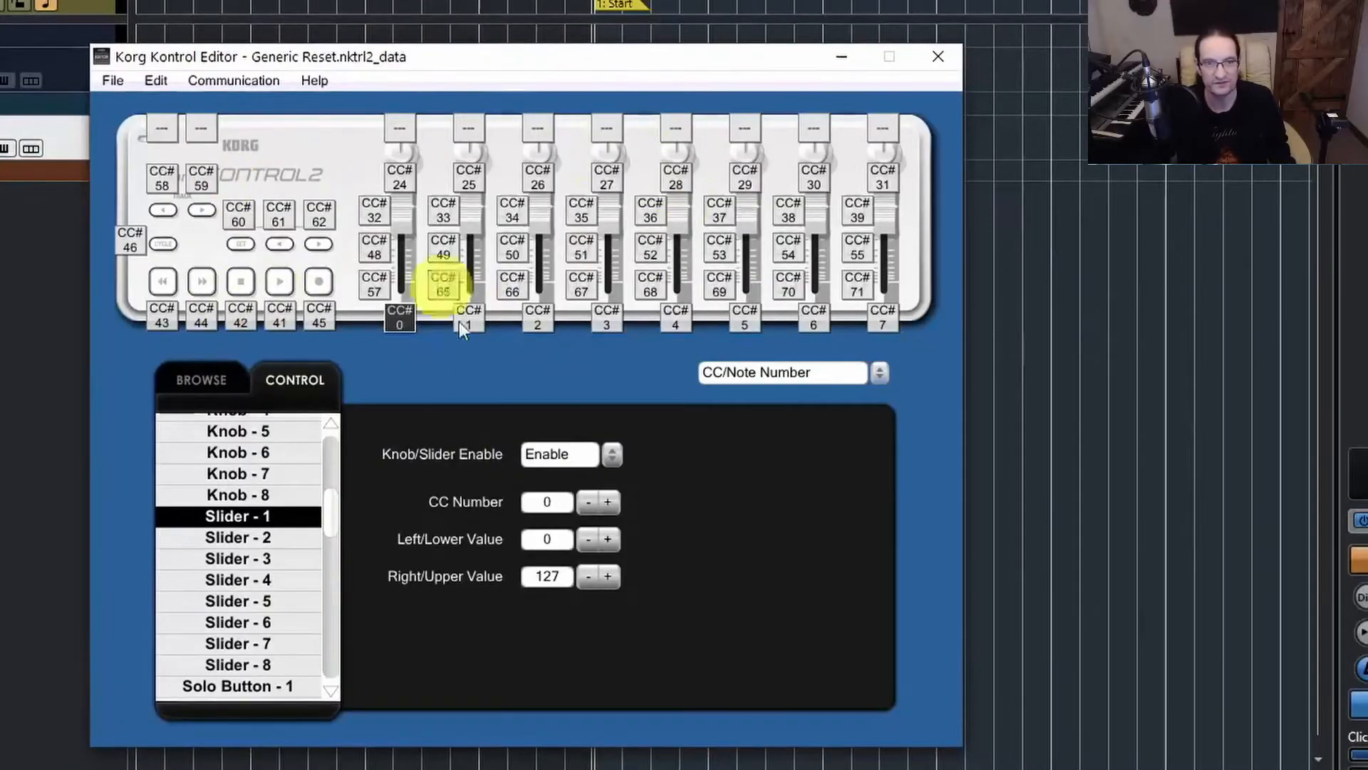
- Write the Generic Reset scene data to the nanoKONTROL2 and accept overwriting the device's data
click(243, 89)
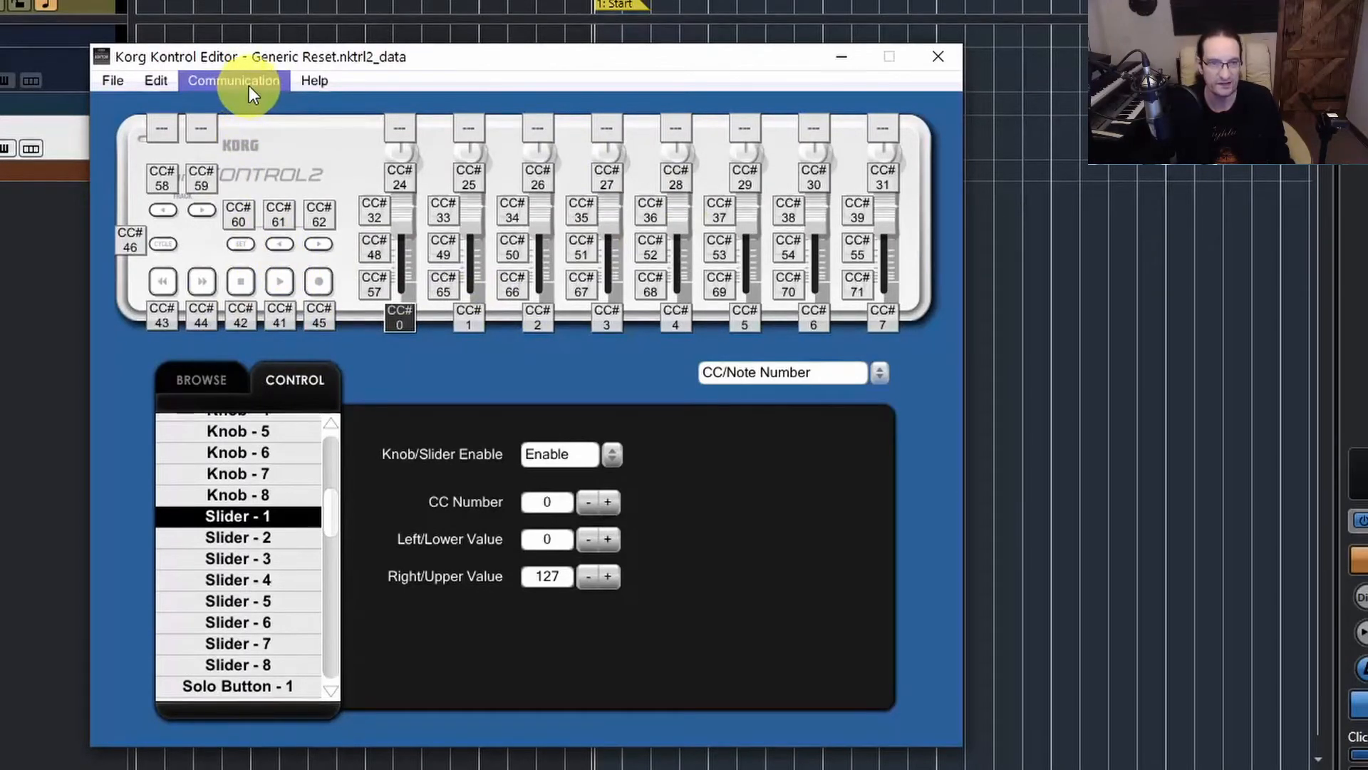
click(252, 82)
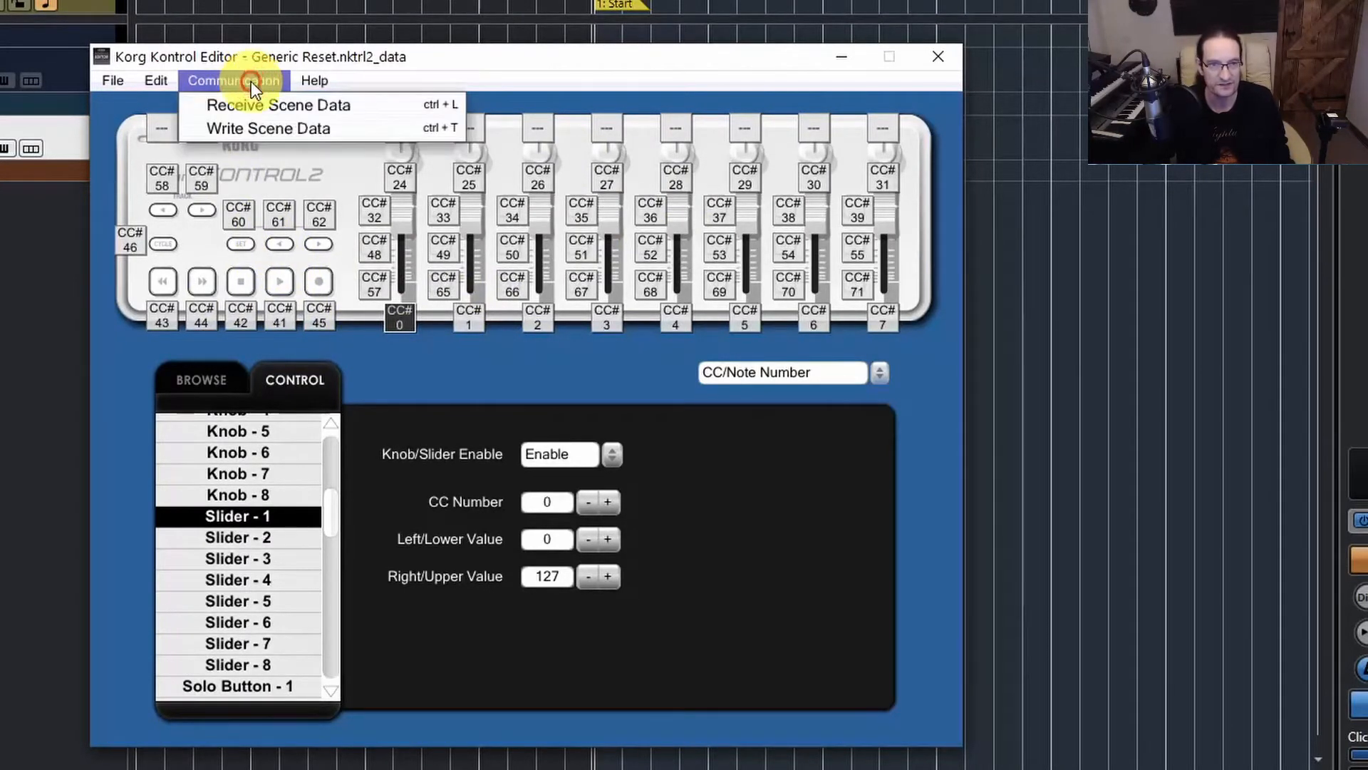
click(251, 120)
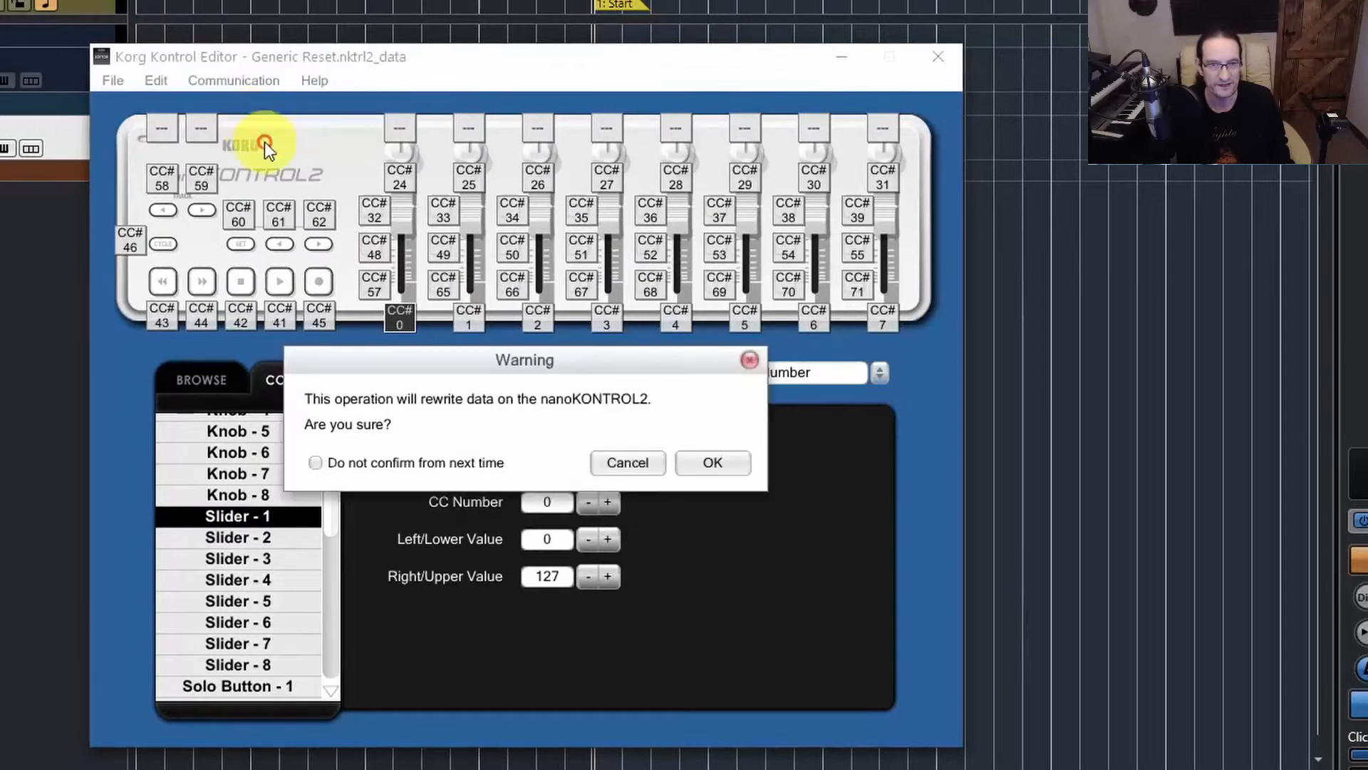
click(709, 470)
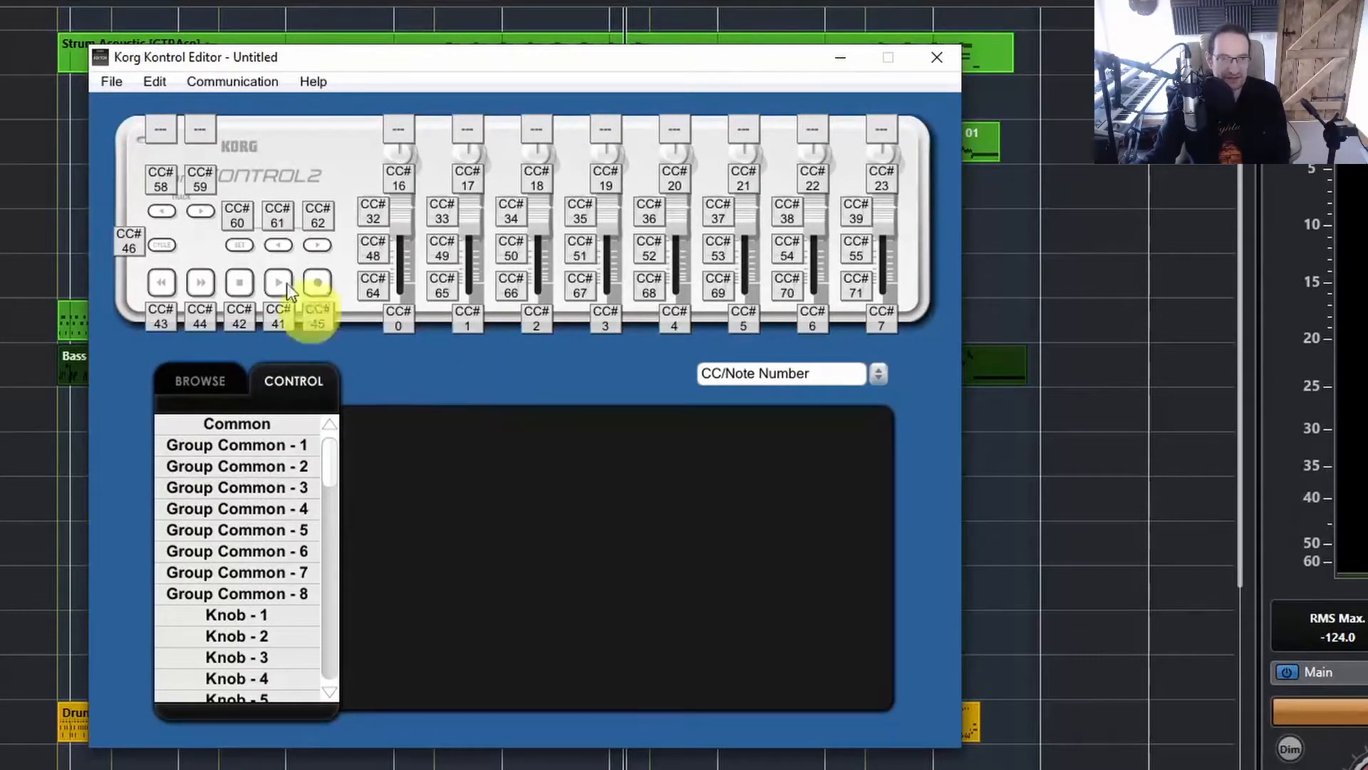
- Try to write the untitled scene data to the nanoKONTROL2
click(251, 84)
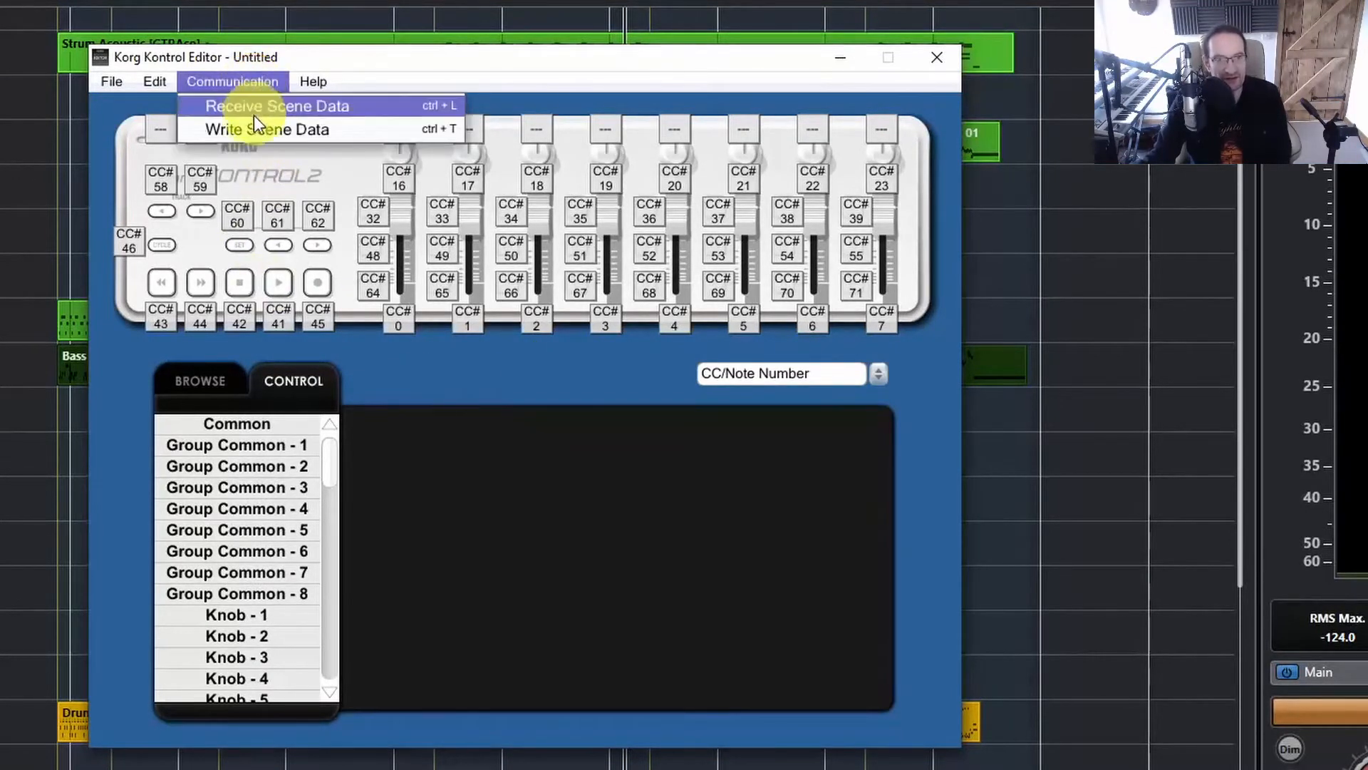
click(269, 131)
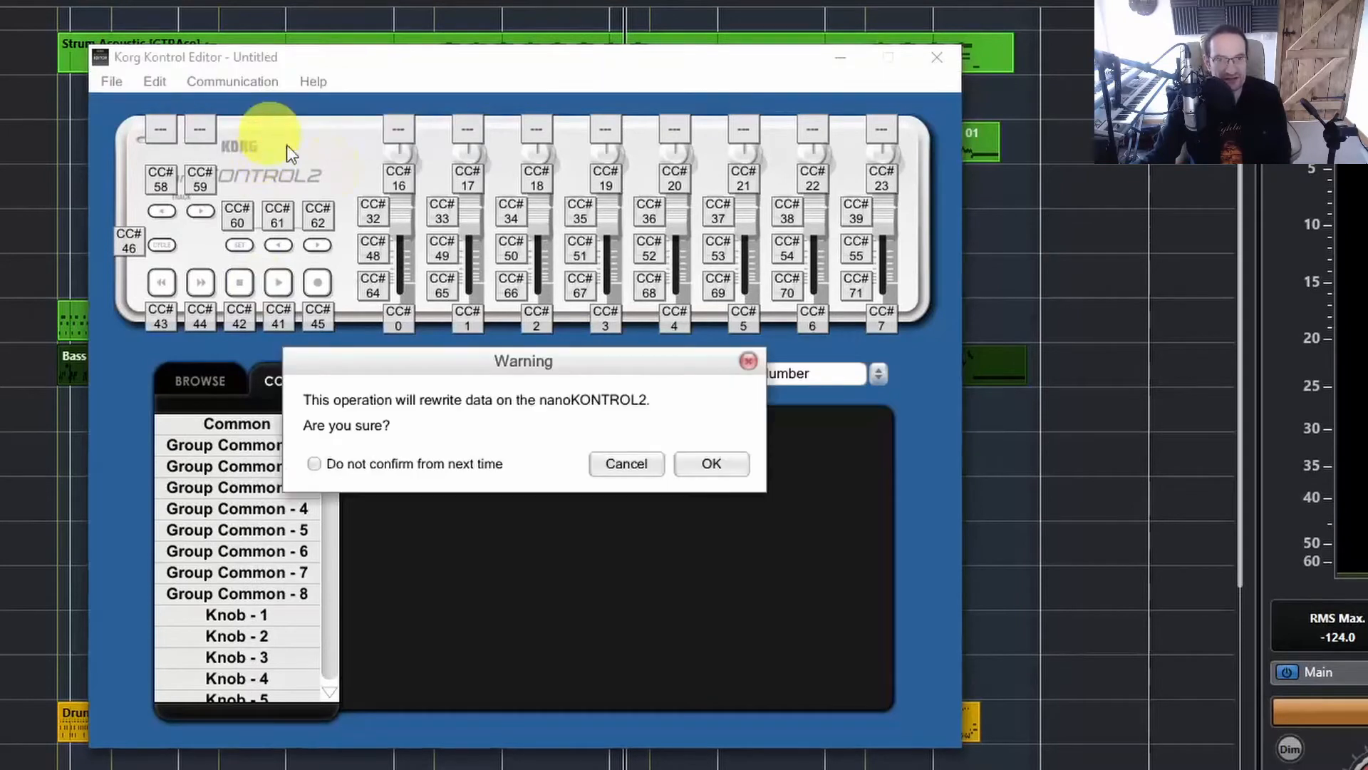
click(708, 461)
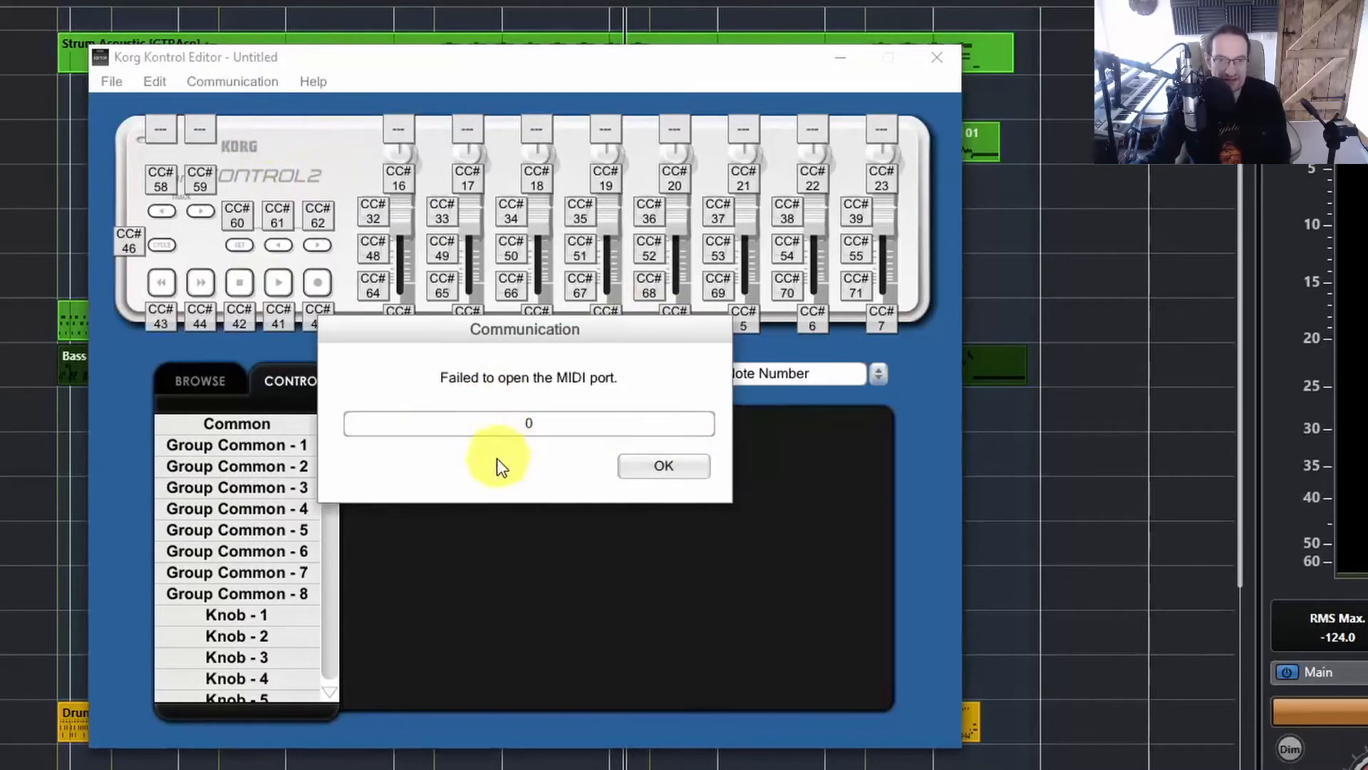
click(664, 474)
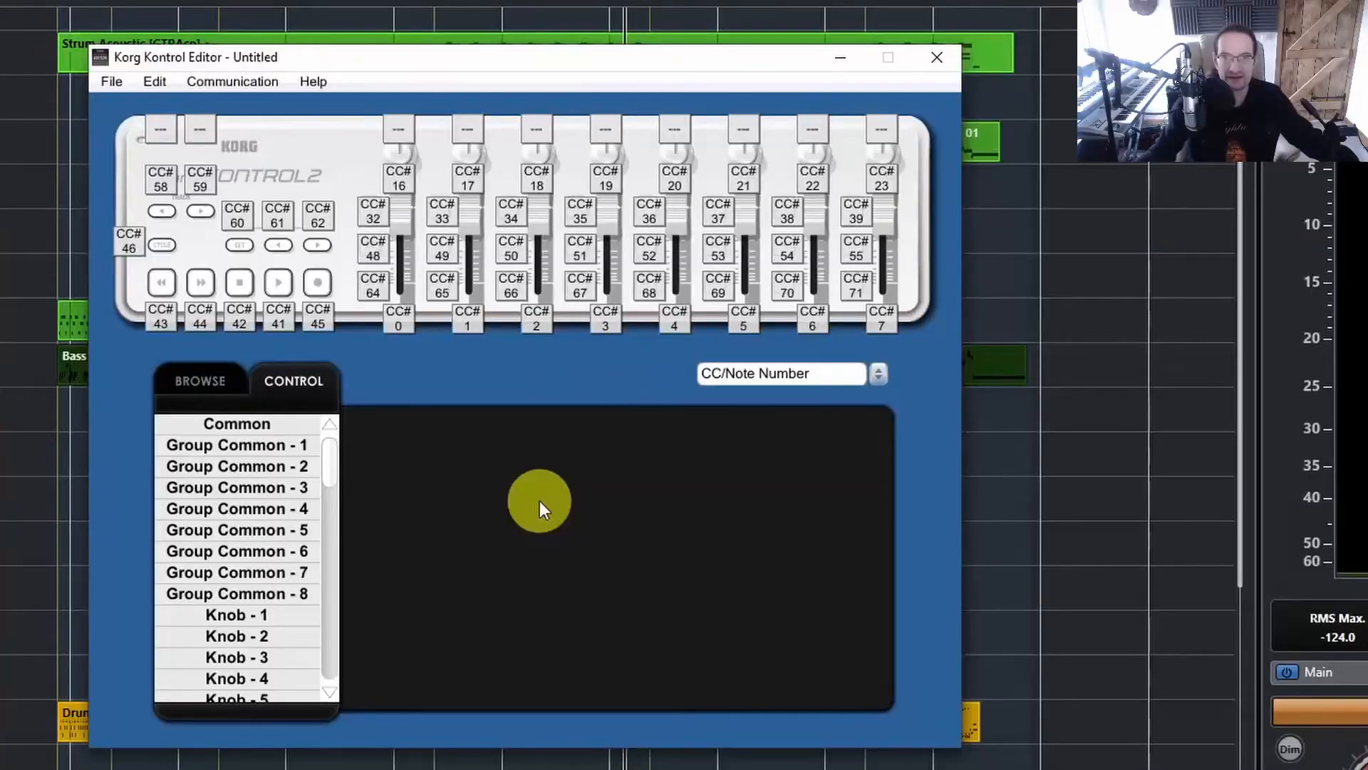
- Close and relaunch the Korg Kontrol Editor, with the connected nanoKONTROL2 as the target device
click(938, 57)
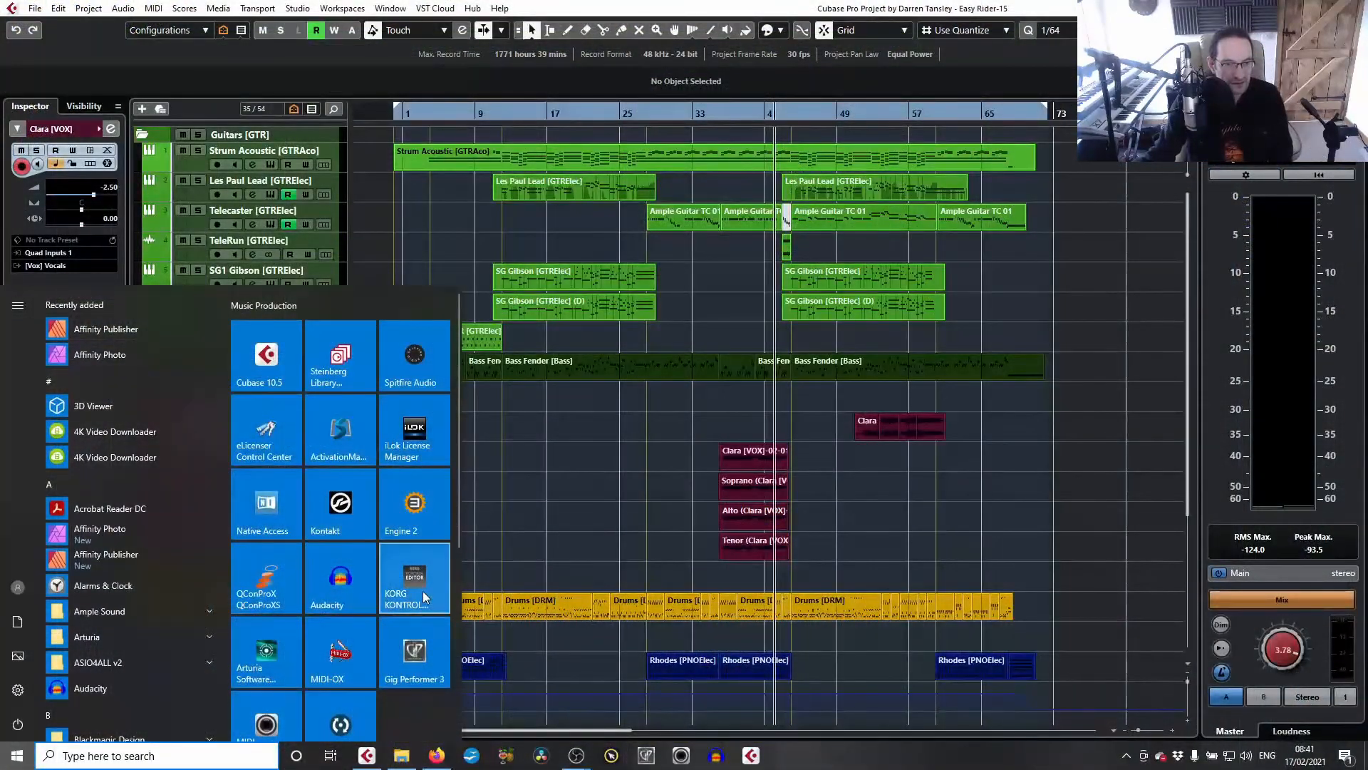
click(422, 591)
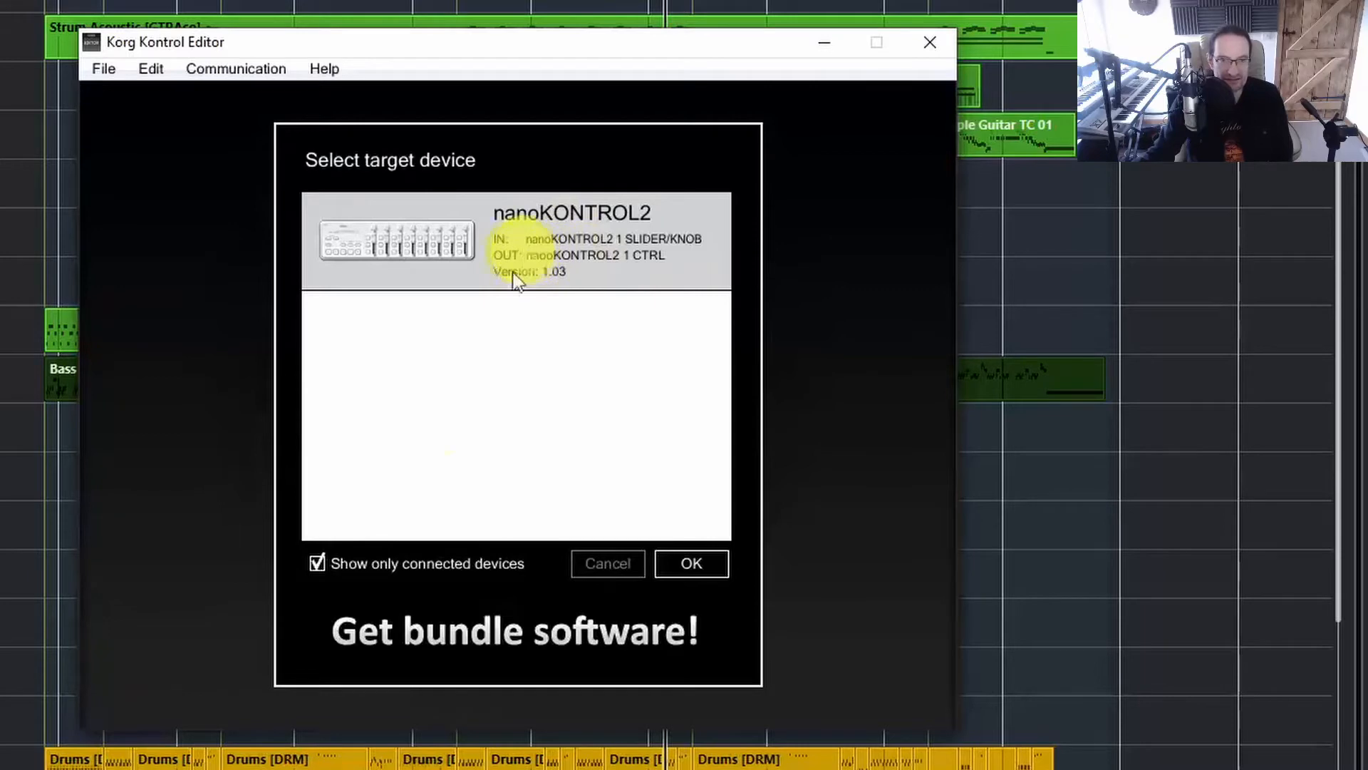
click(683, 561)
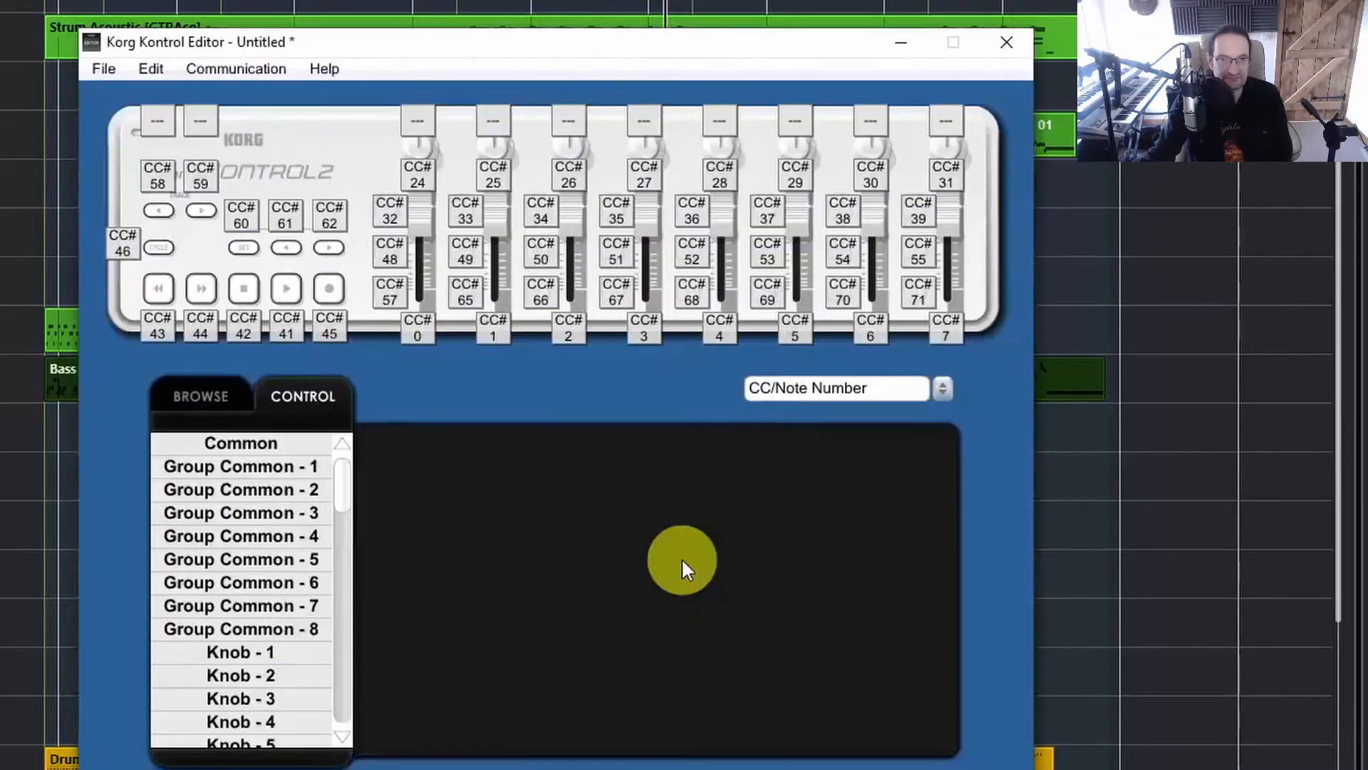
- Set the CC number of Slider 1 to 11
click(427, 335)
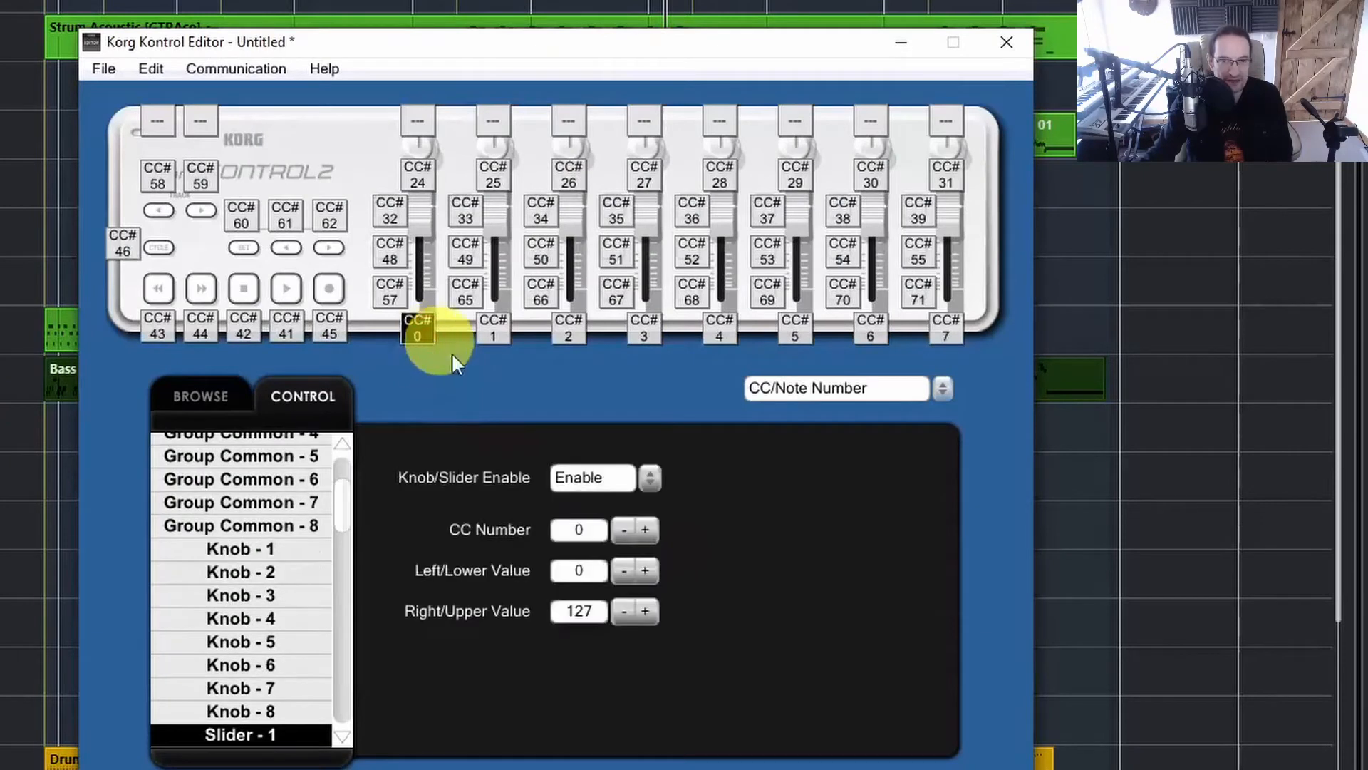
click(602, 533)
text(11)
key(Return)
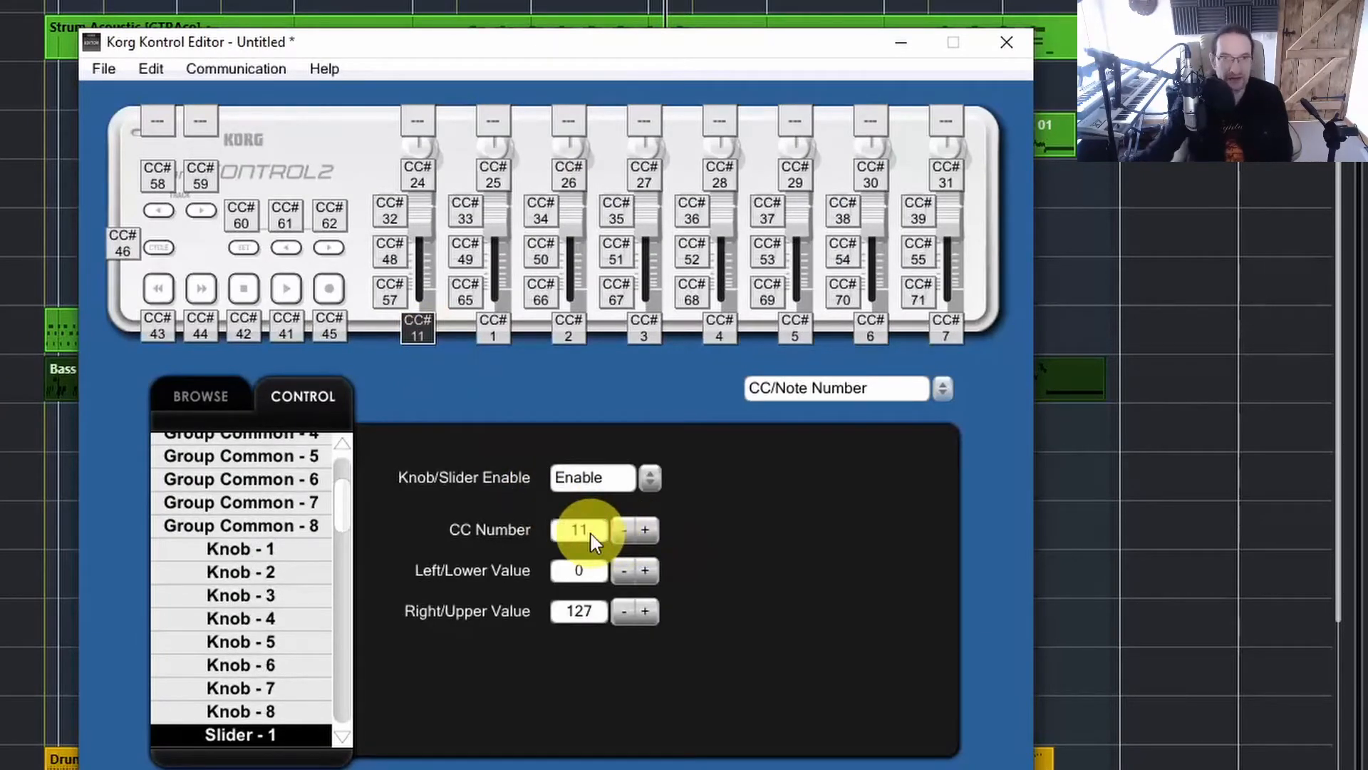
- Write the scene data with the changed Slider 1 CC number to the nanoKONTROL2, accepting the overwrite
click(251, 66)
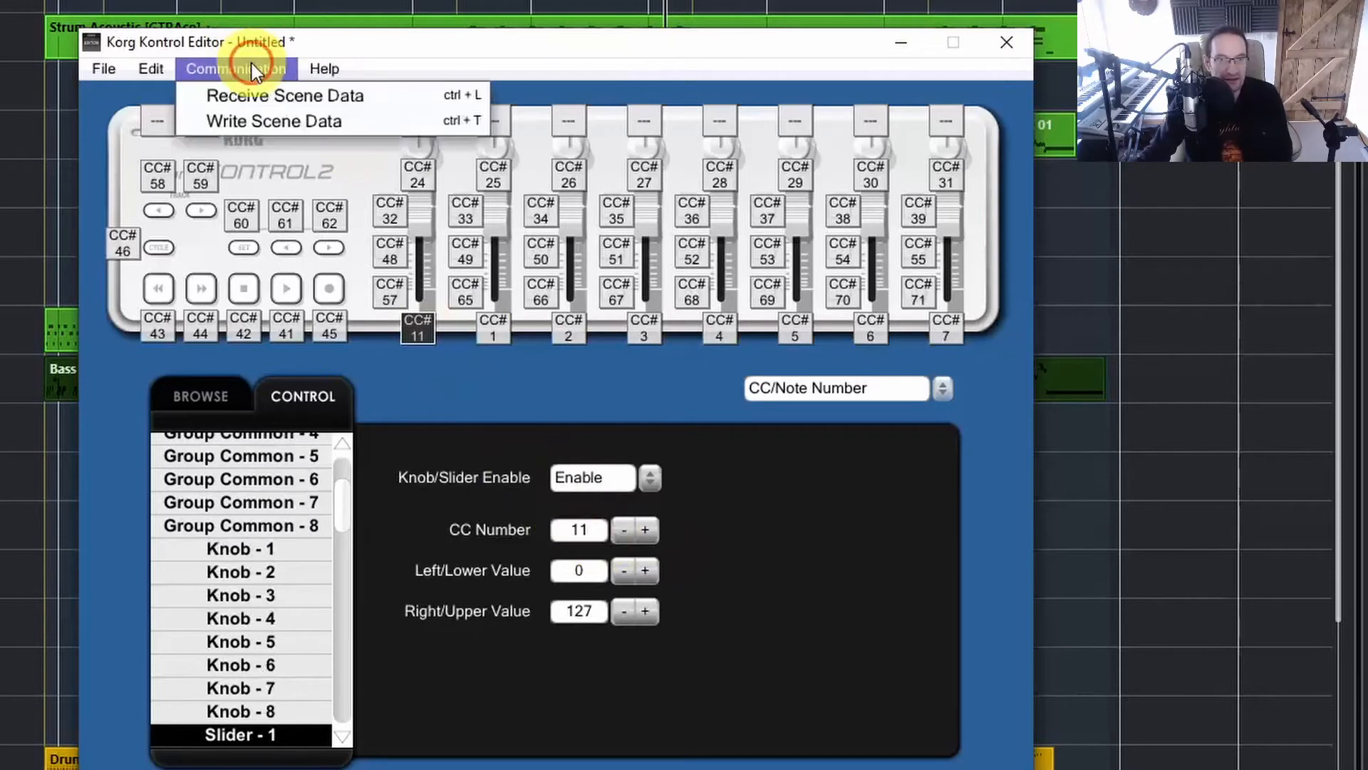
click(288, 120)
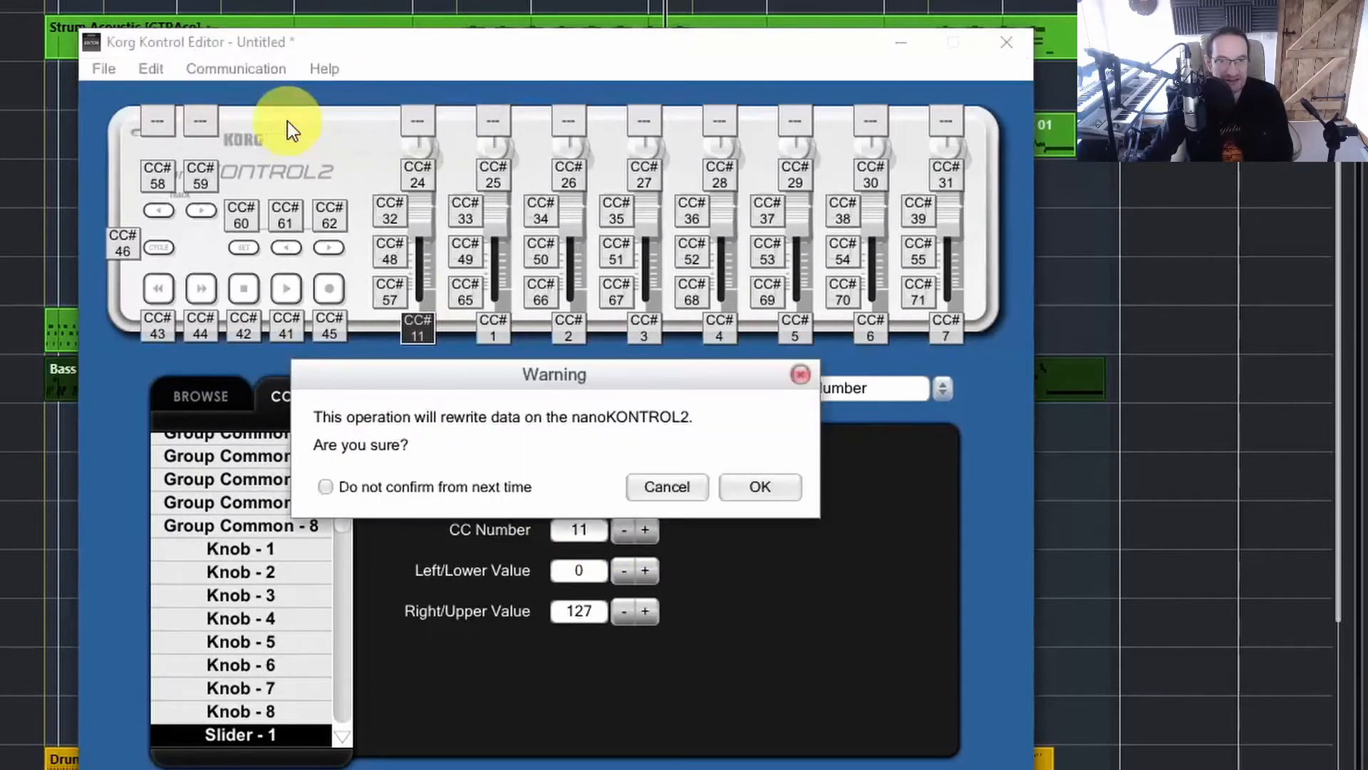
click(760, 486)
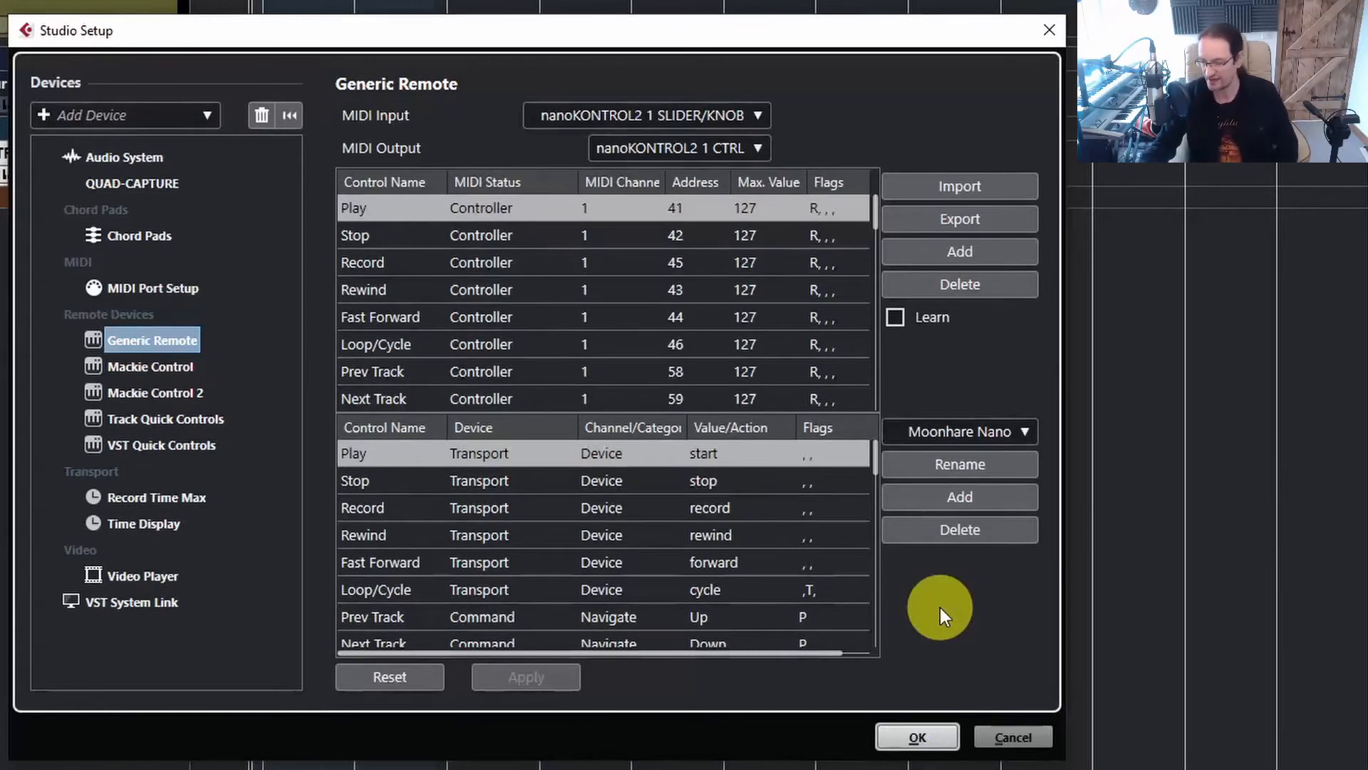
- Set the Track Quick Controls' MIDI input to nanoKONTROL2 1 SLIDER/KNOB and MIDI output to nanoKONTROL2 1 CTRL in Cubase's Studio Setup
click(212, 417)
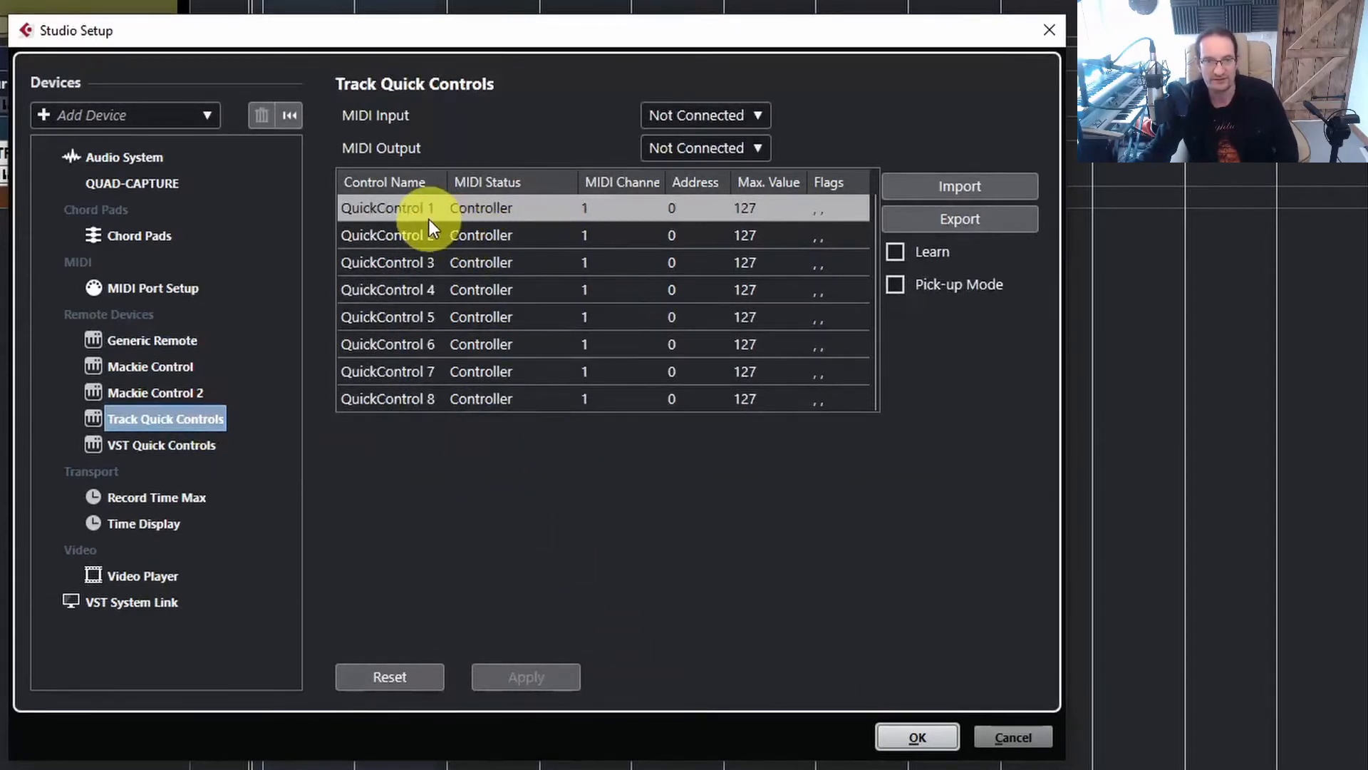
click(720, 115)
click(724, 206)
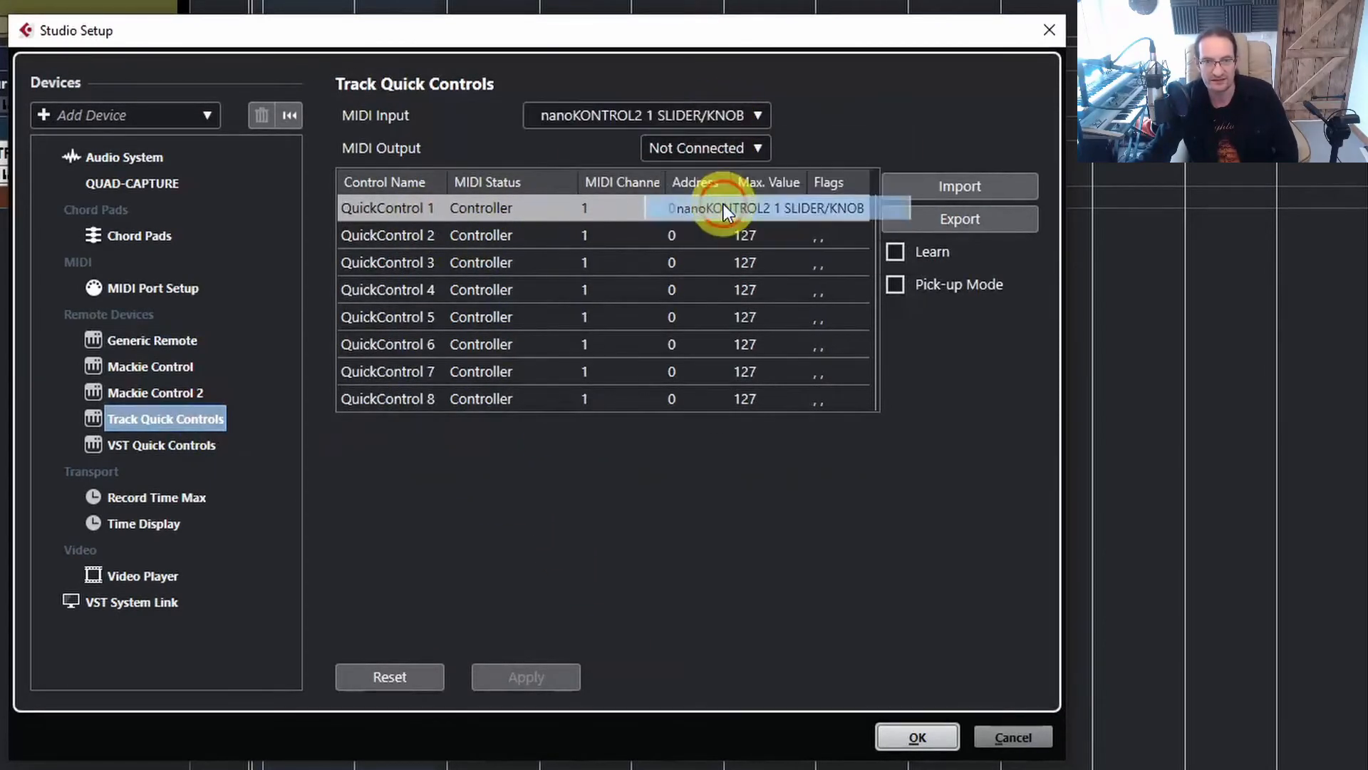
click(722, 150)
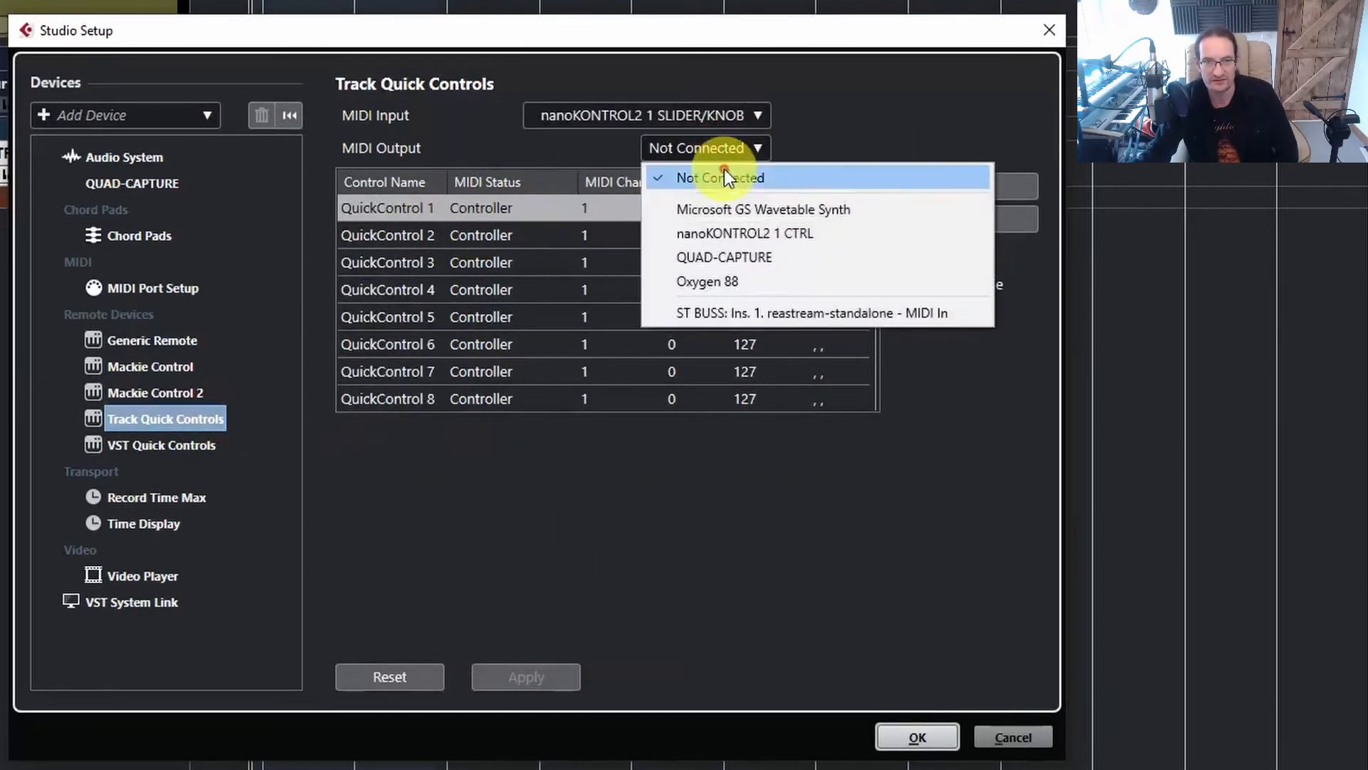
click(726, 225)
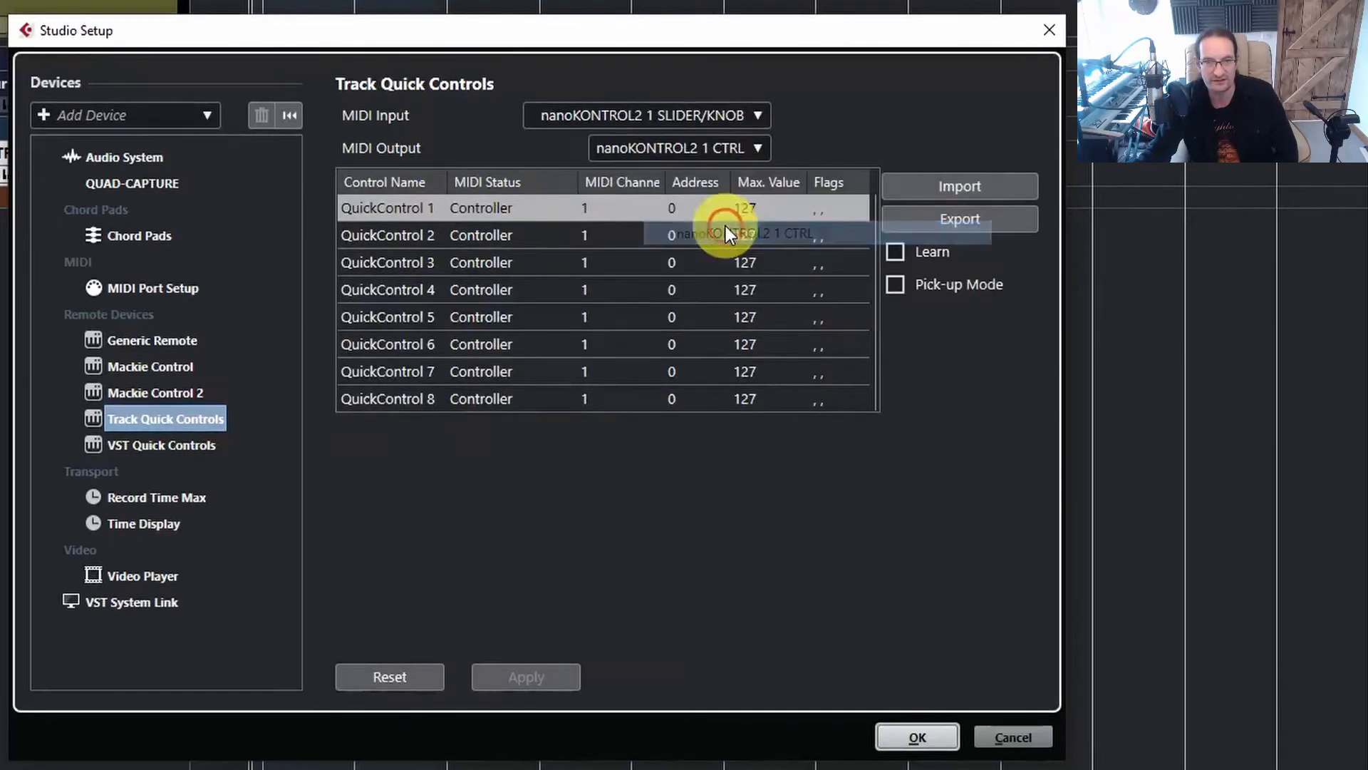
- With Learn enabled, assign QuickControls 1–6 to controller addresses 0–5 and QuickControls 7–8 to 30 and 31 from the nanoKONTROL2, and turn Learn off
double_click(385, 208)
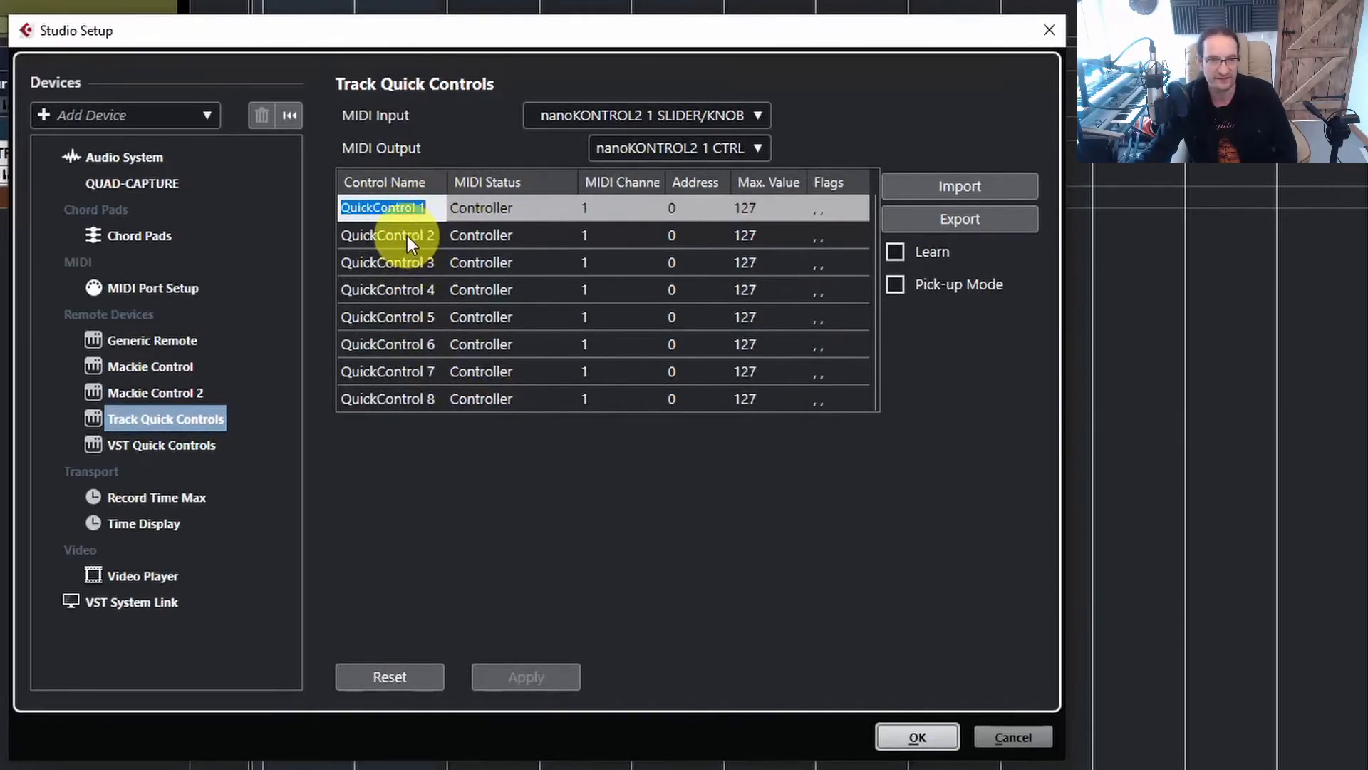
click(826, 449)
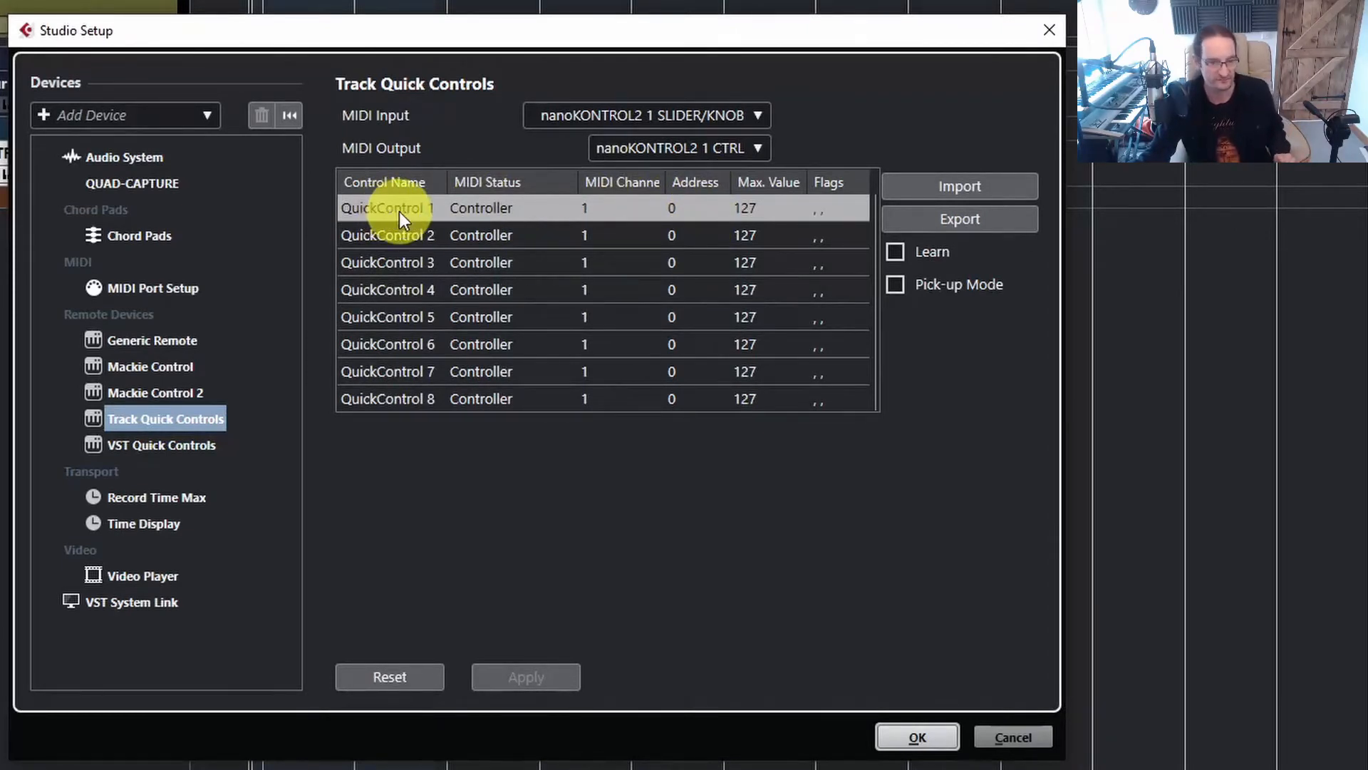
click(895, 253)
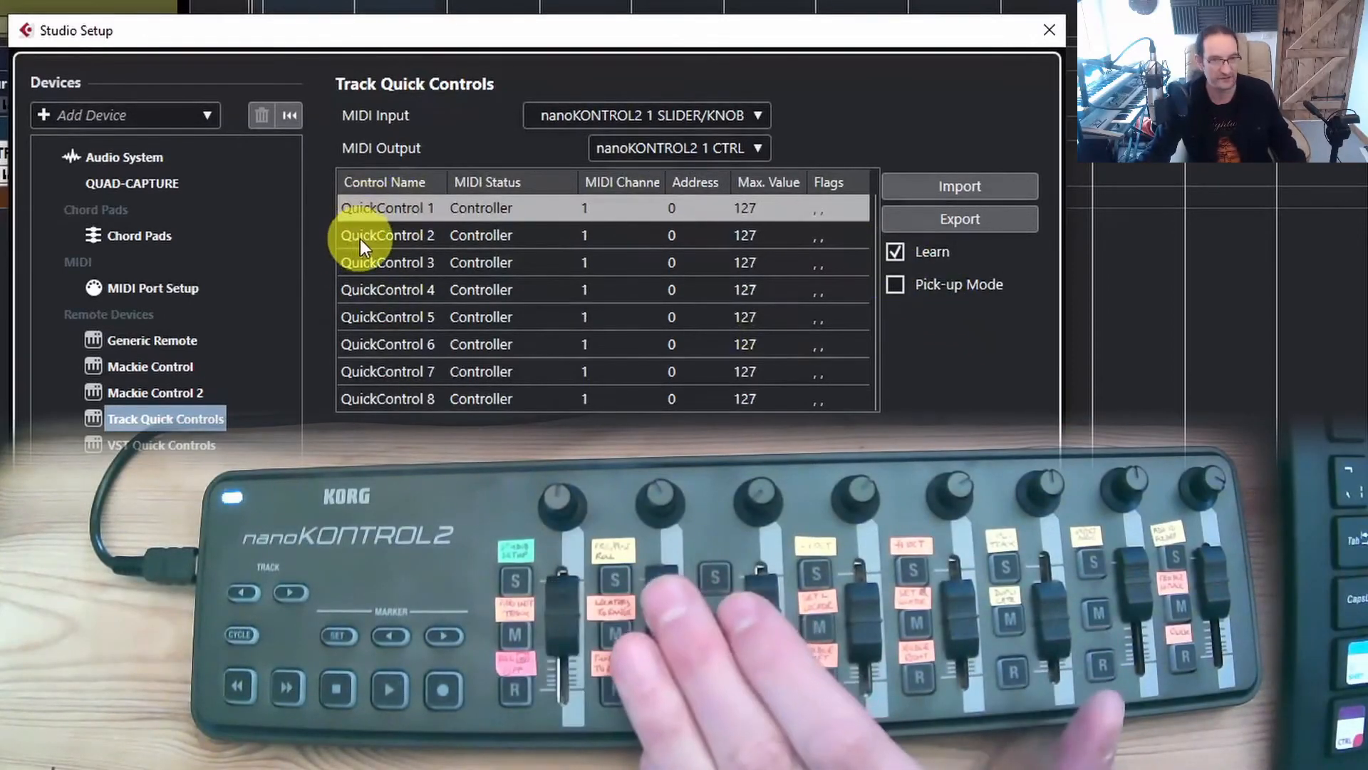
click(363, 235)
click(371, 255)
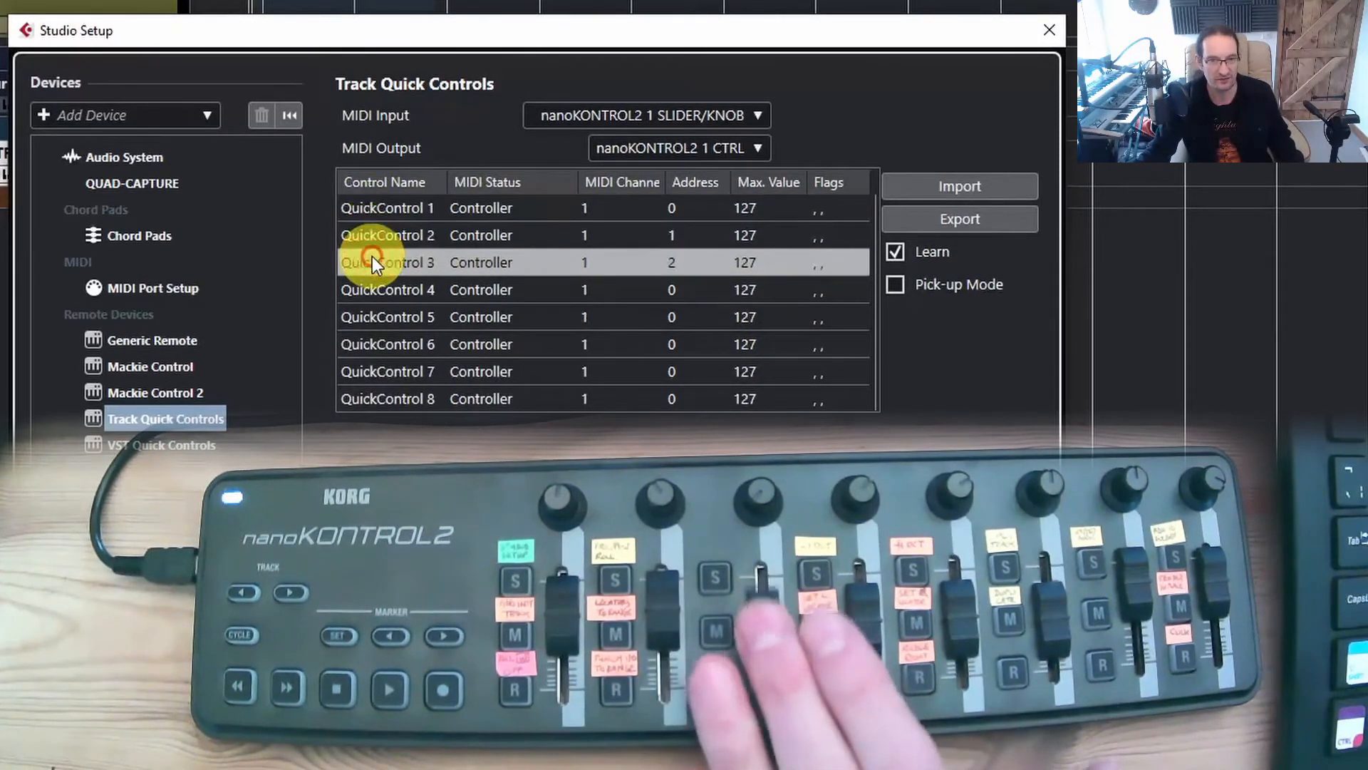
click(383, 291)
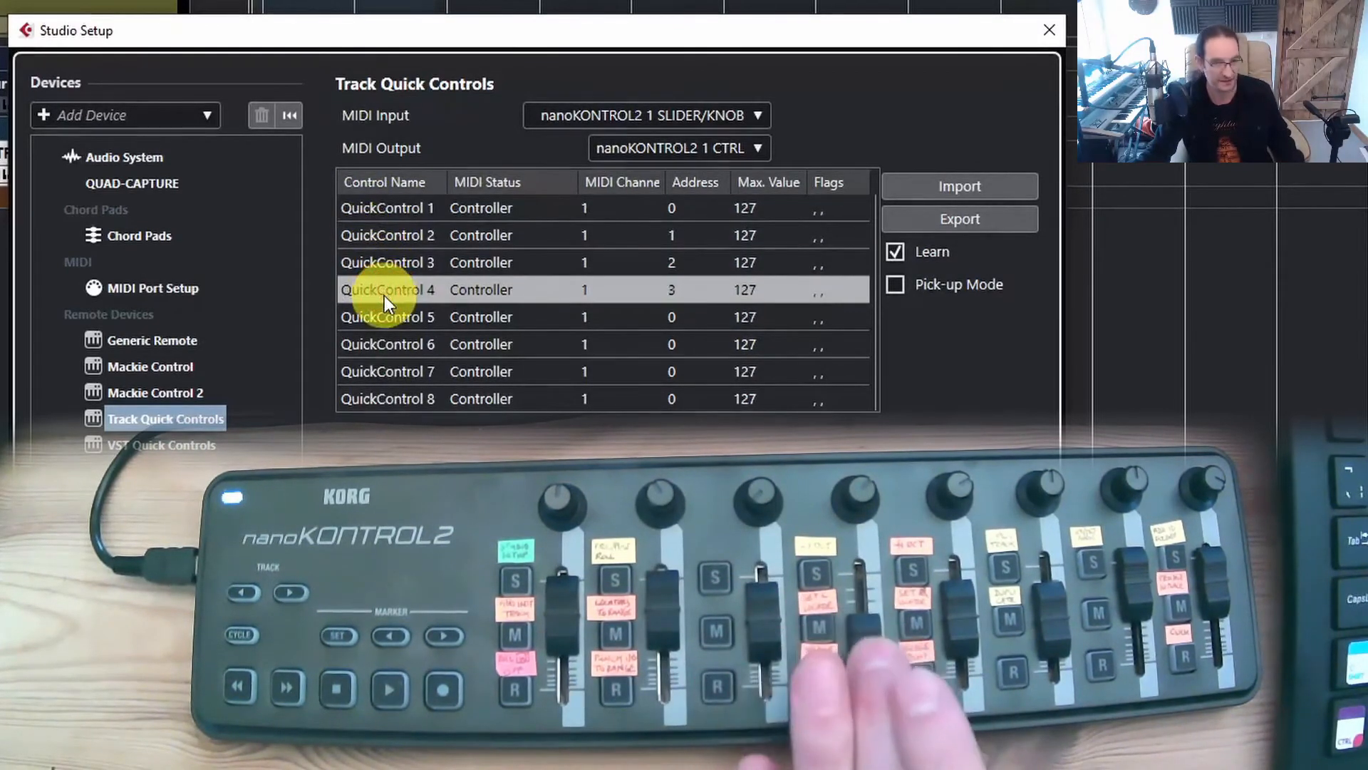
click(384, 311)
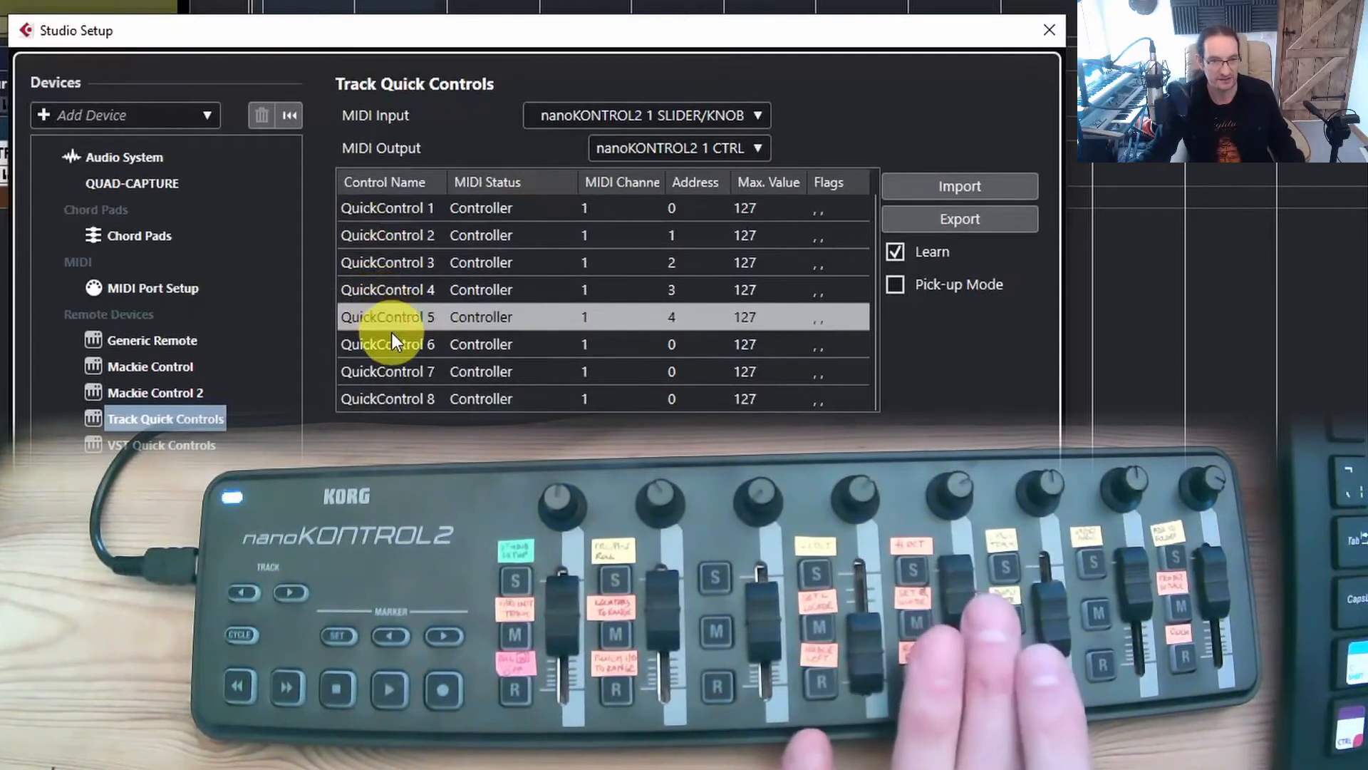
click(392, 338)
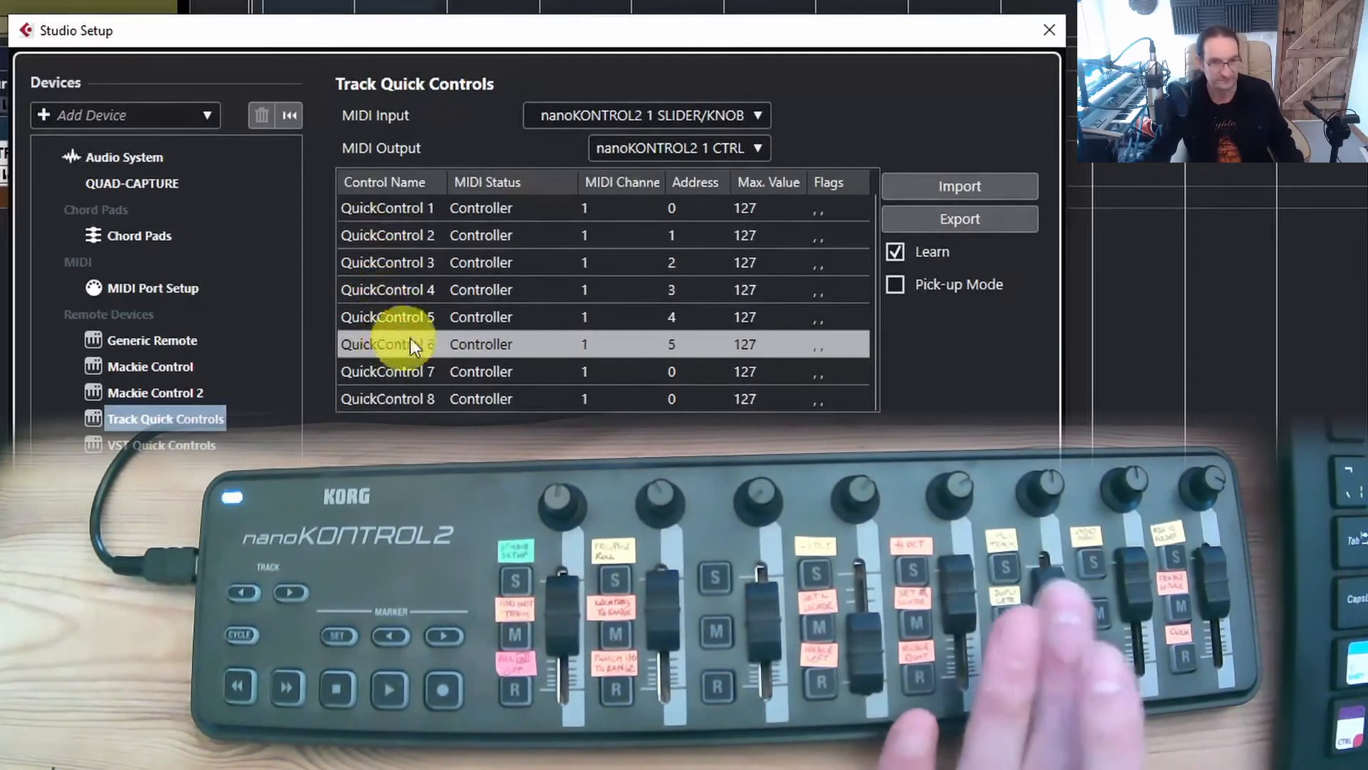
double_click(683, 344)
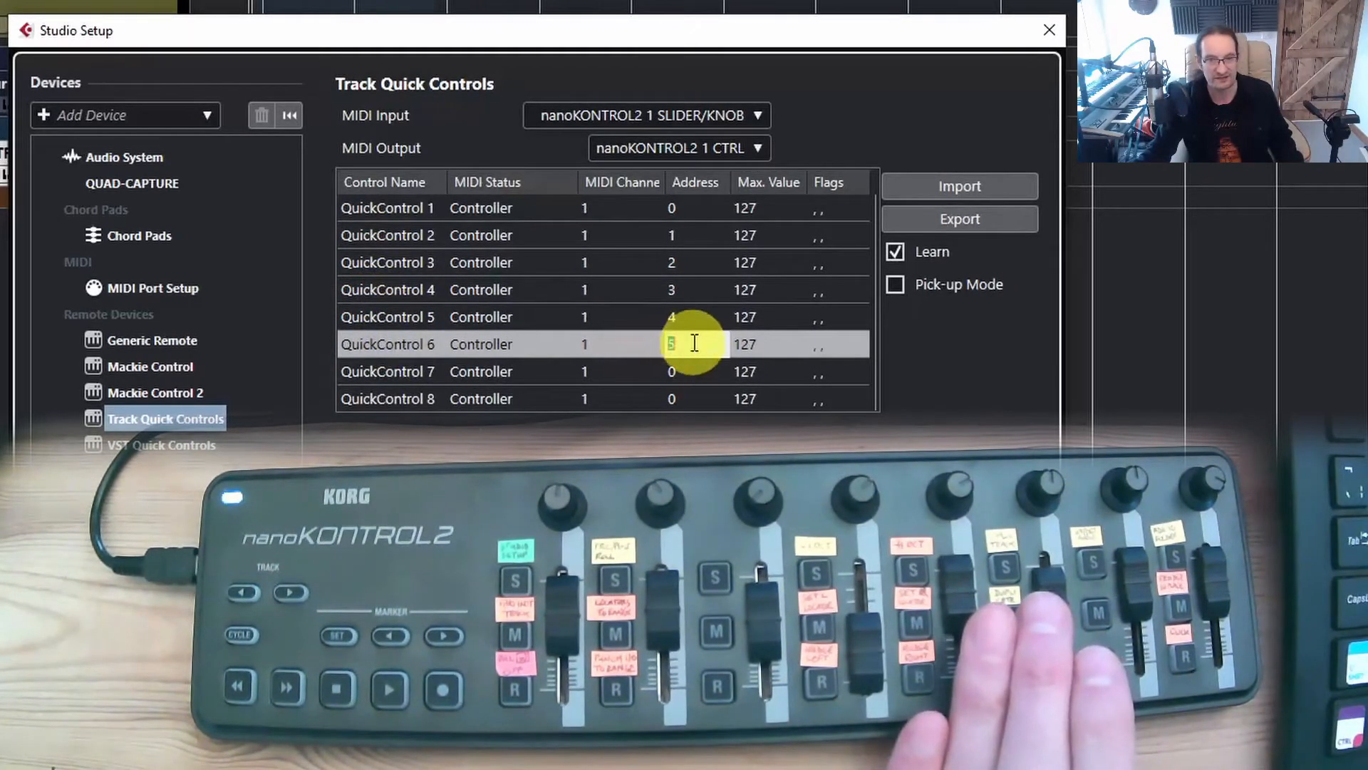
click(409, 372)
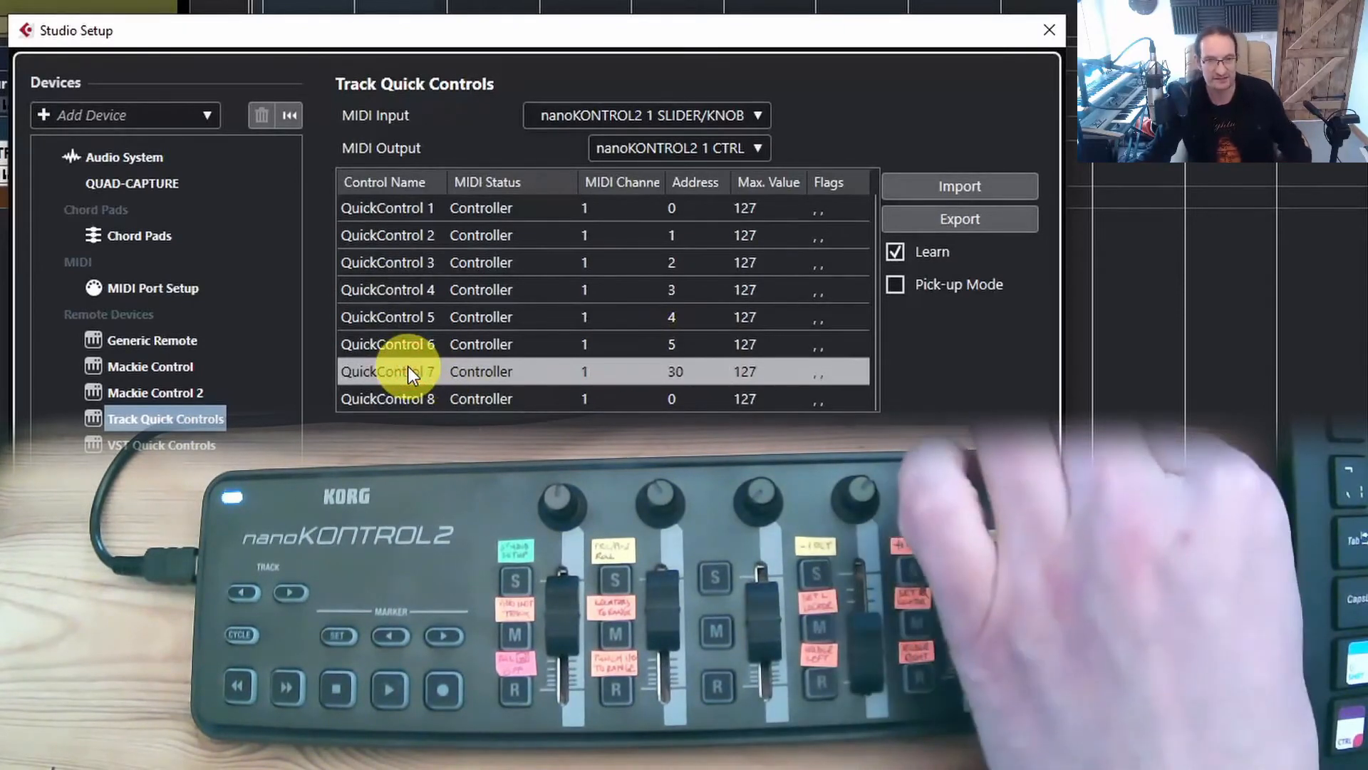
click(401, 399)
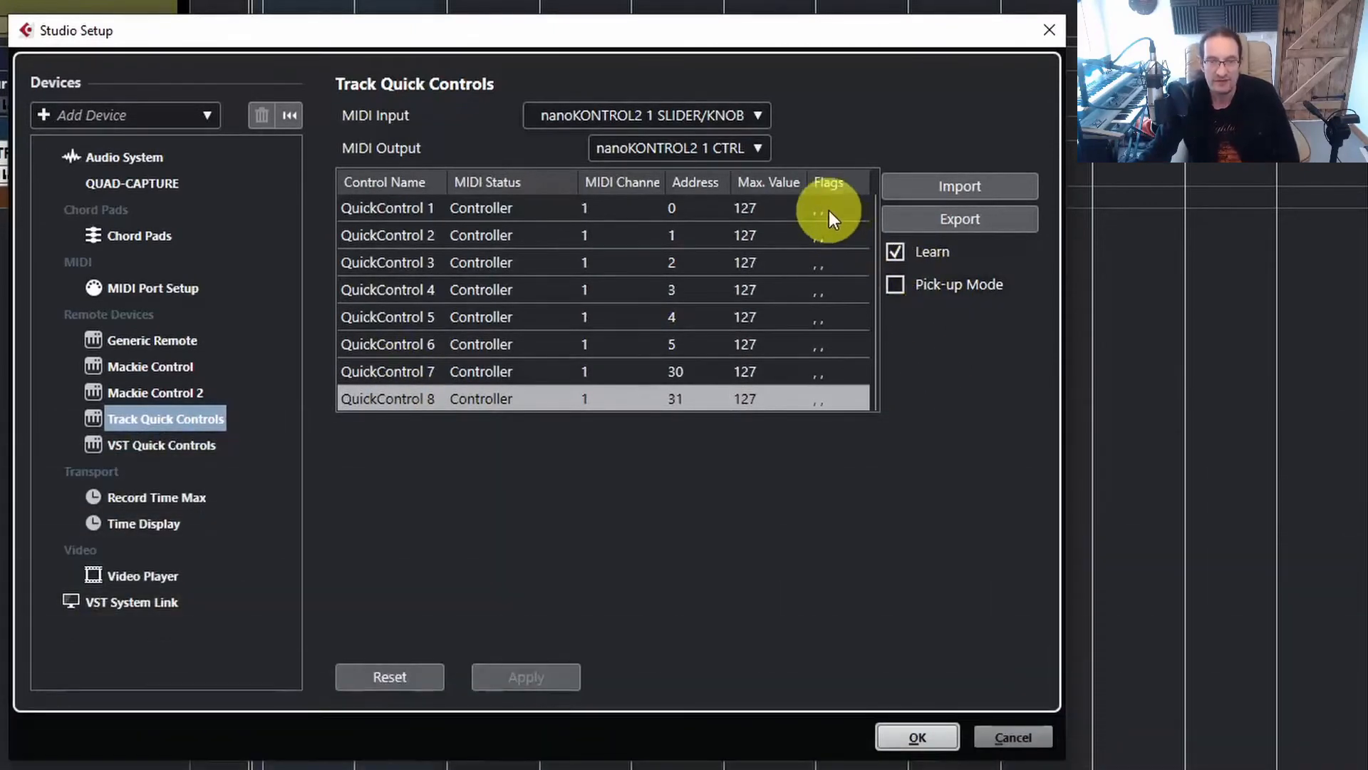
click(893, 247)
- Enable the Receive flag for all eight Track Quick Controls
click(829, 211)
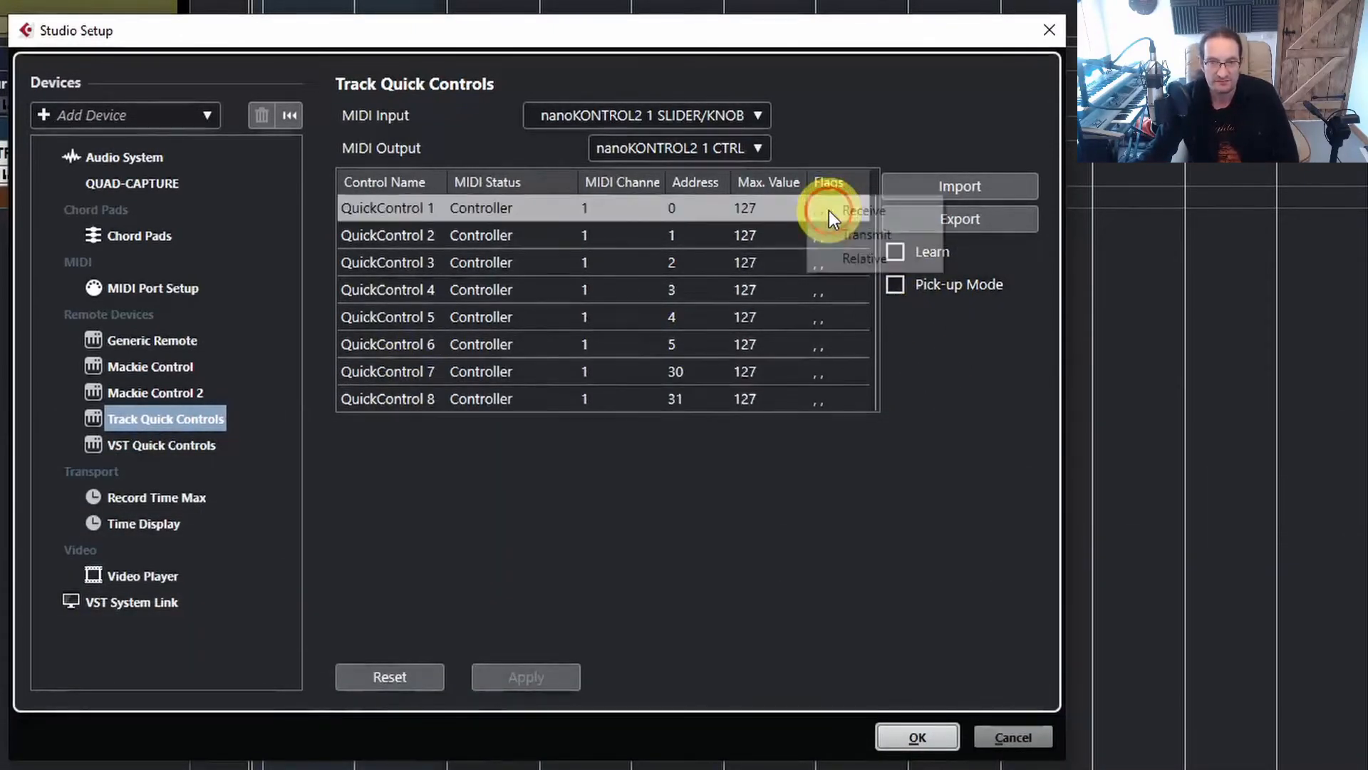
click(846, 210)
click(839, 237)
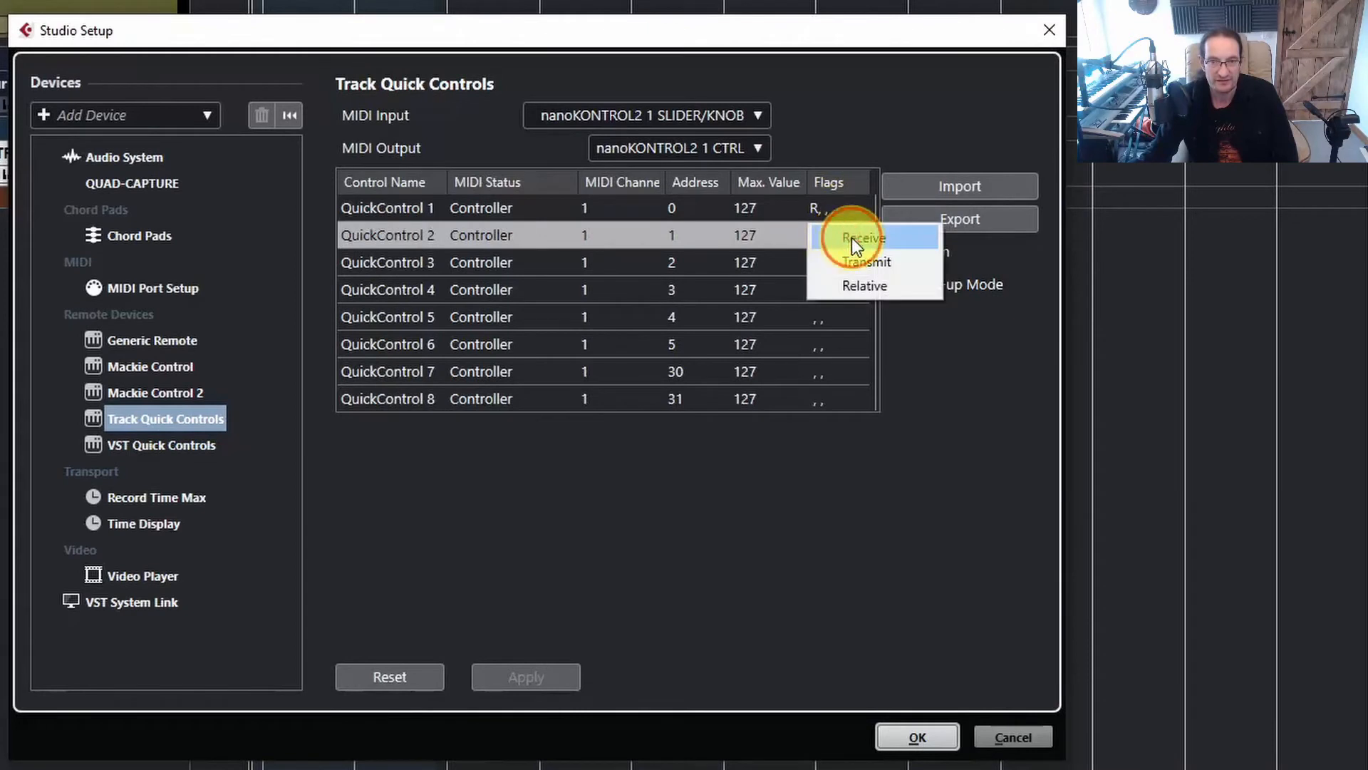
click(853, 237)
click(839, 258)
click(852, 261)
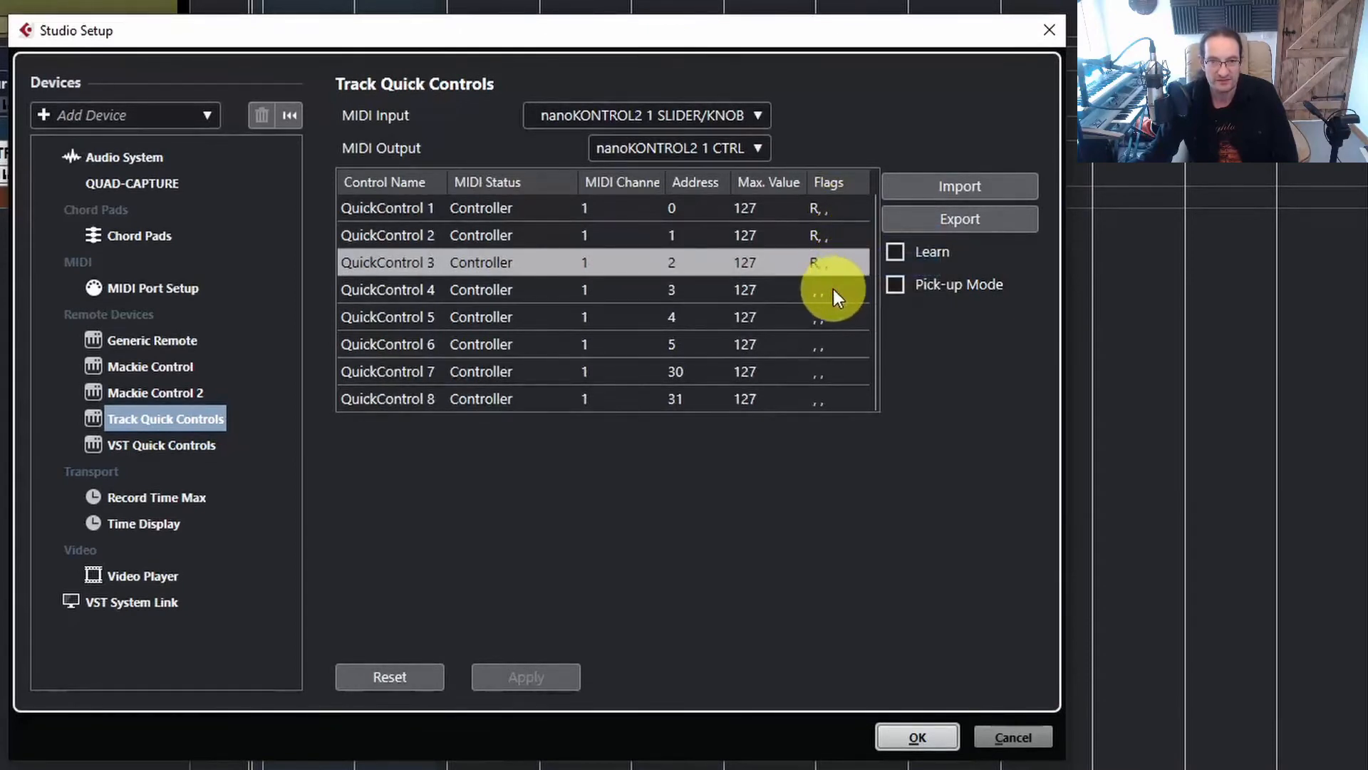
click(832, 289)
click(853, 293)
click(826, 318)
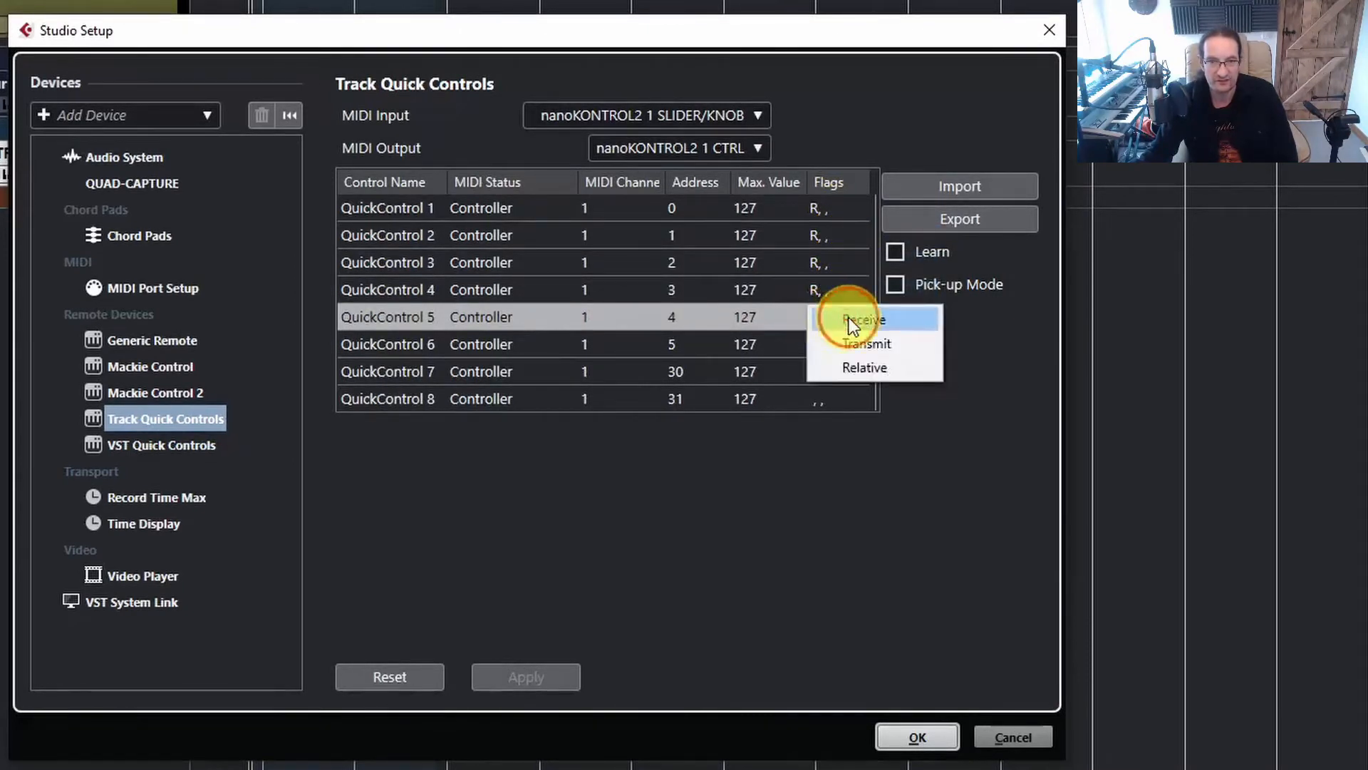
click(849, 317)
click(826, 342)
click(848, 345)
click(834, 371)
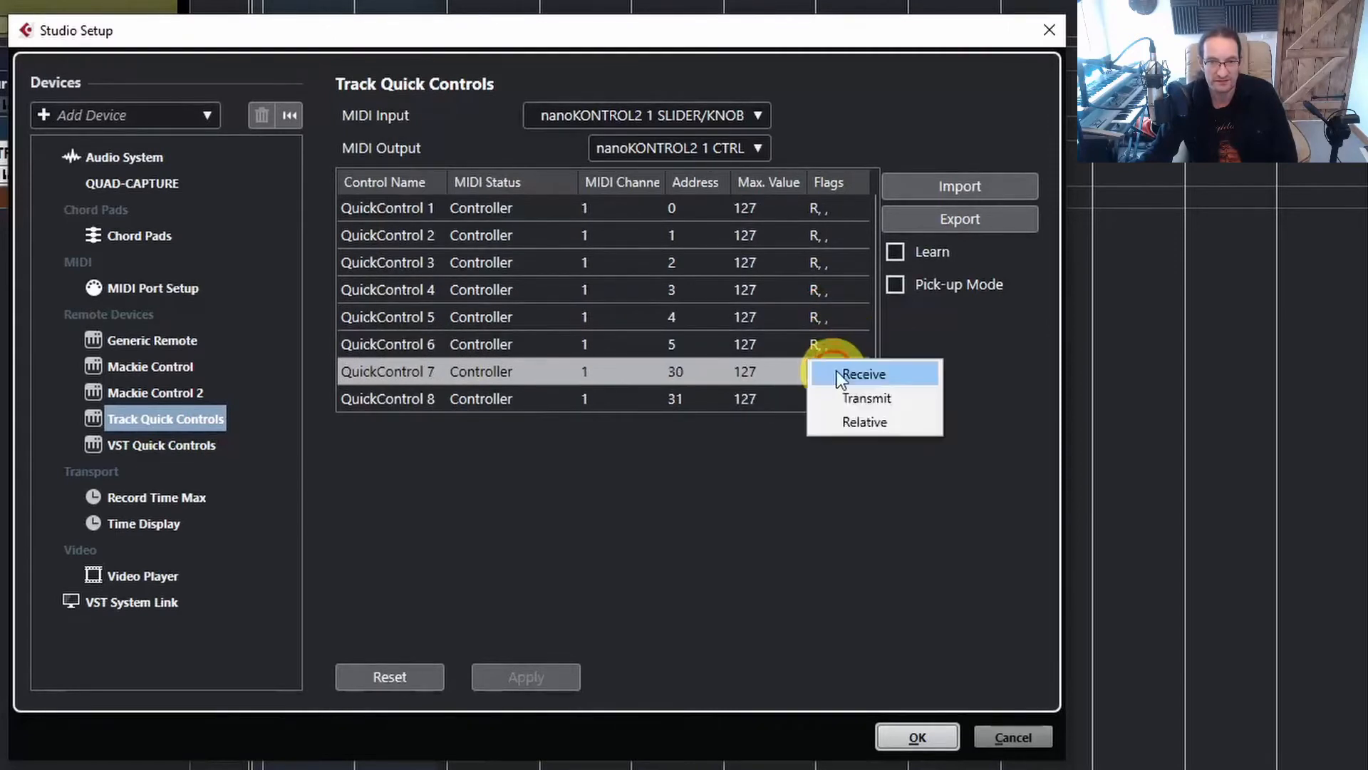
click(848, 372)
click(820, 398)
click(846, 397)
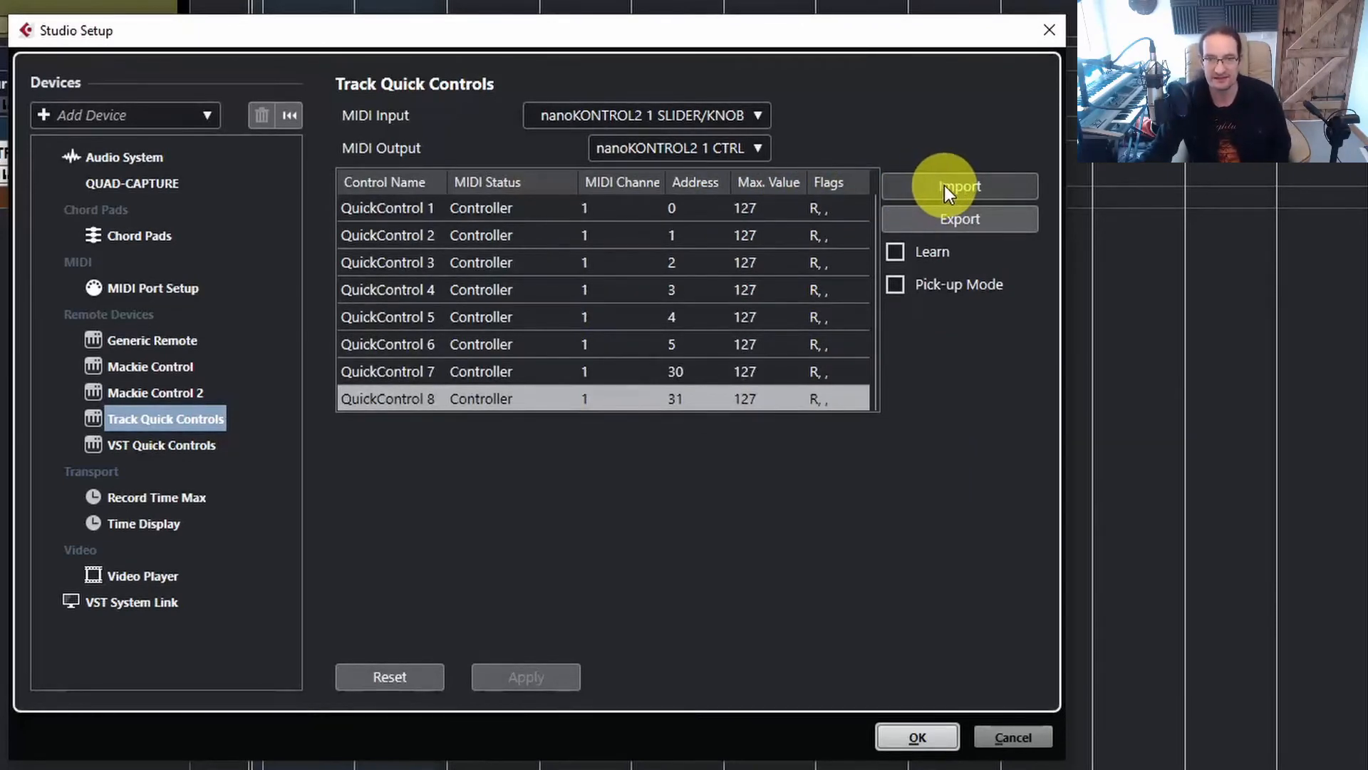
- Export the Track Quick Controls setup as a Generic Remote file named test in the Korg NanoKontrol folder
click(958, 216)
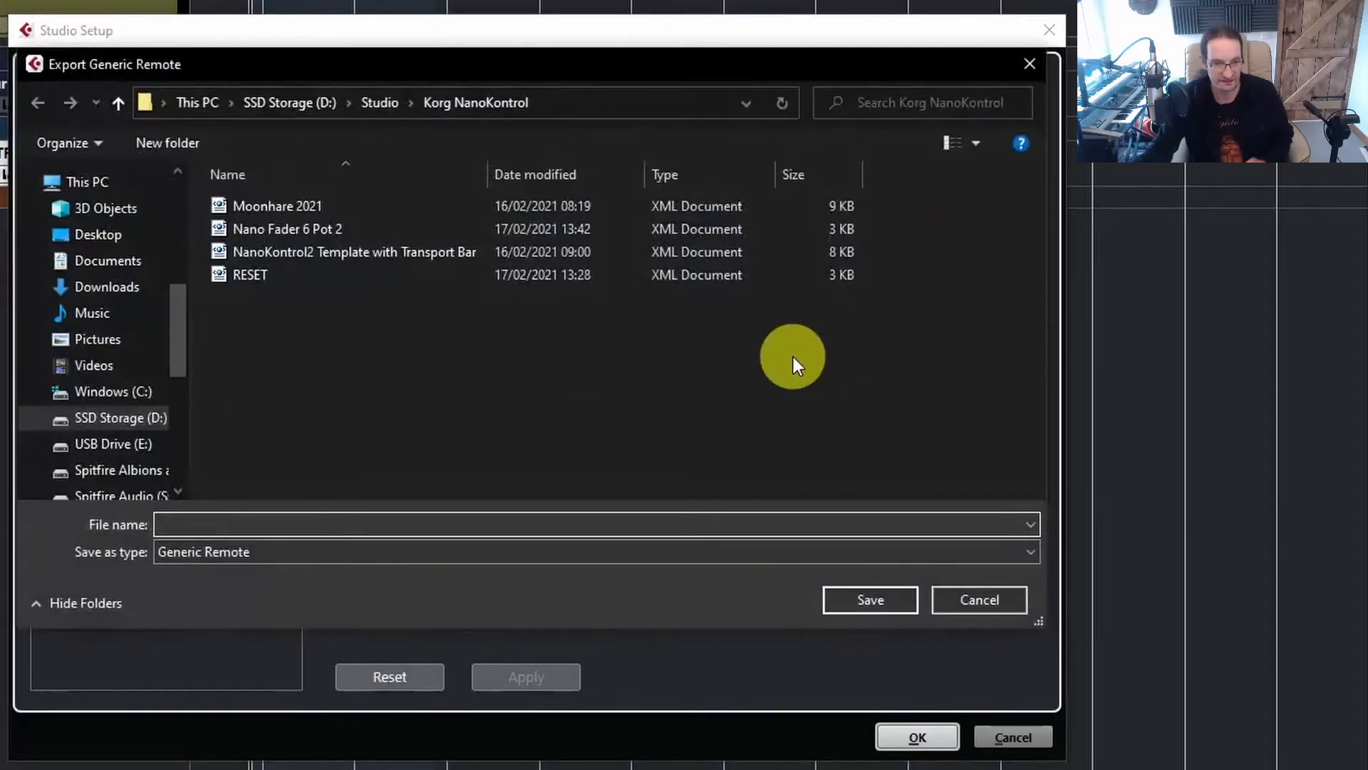
text(test)
key(Return)
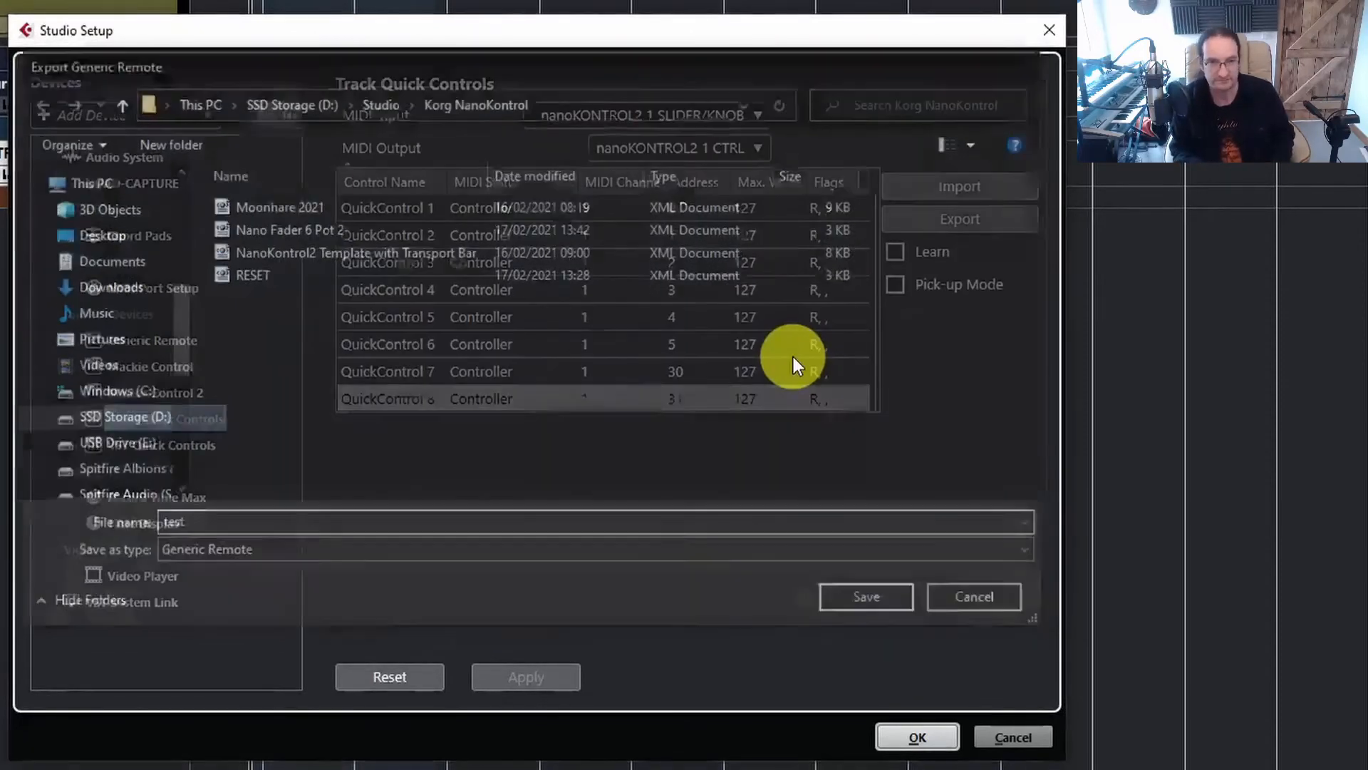
- Import the Nano Fader 6 Pot 2 file into the Track Quick Controls
click(946, 185)
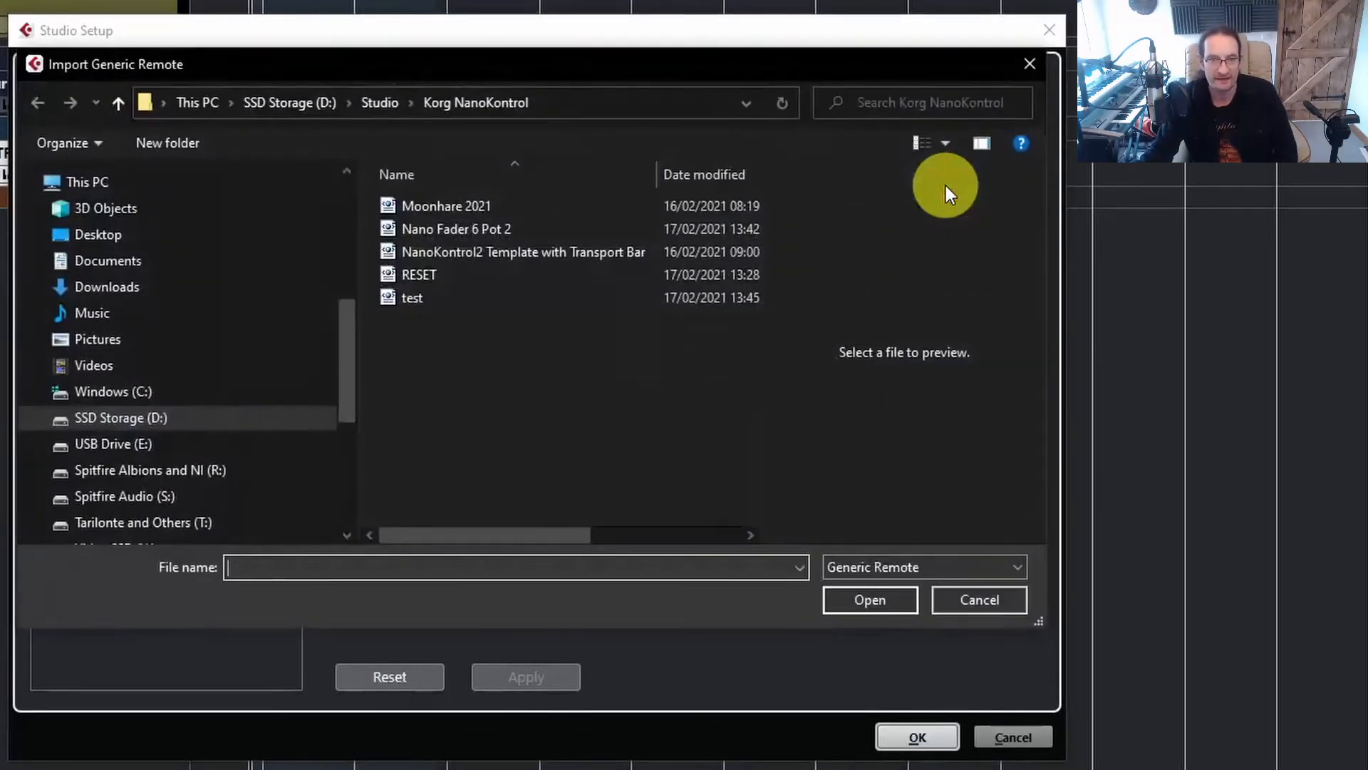
click(440, 233)
click(890, 605)
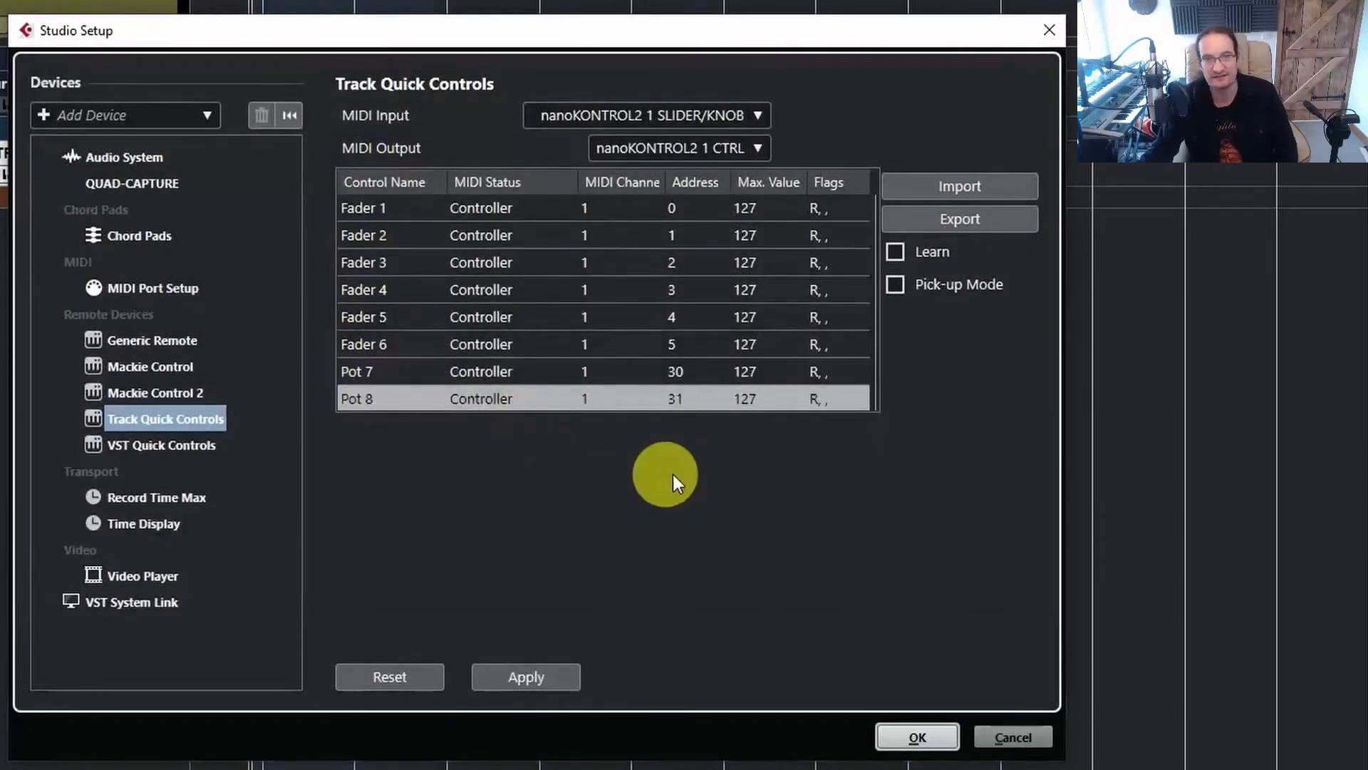
- Import the exported test file back into the Track Quick Controls
click(960, 184)
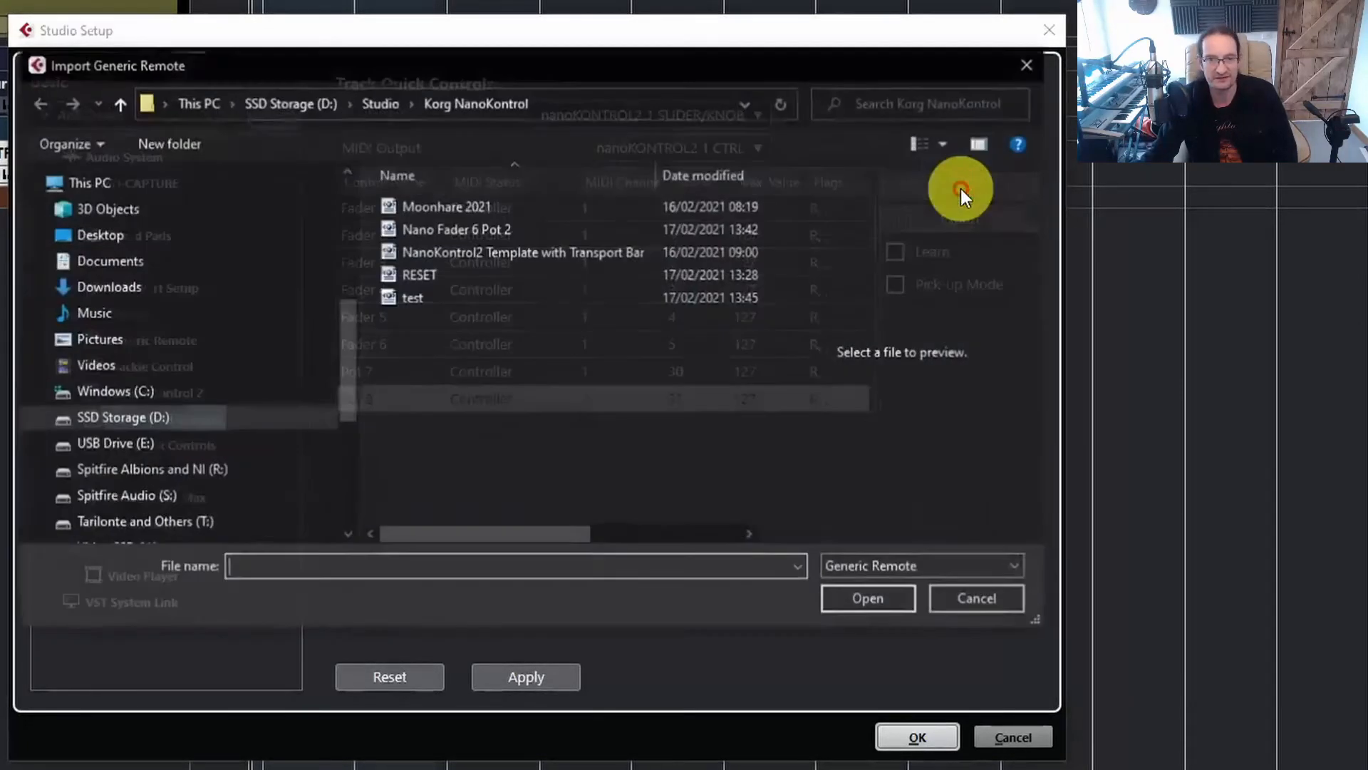
click(418, 299)
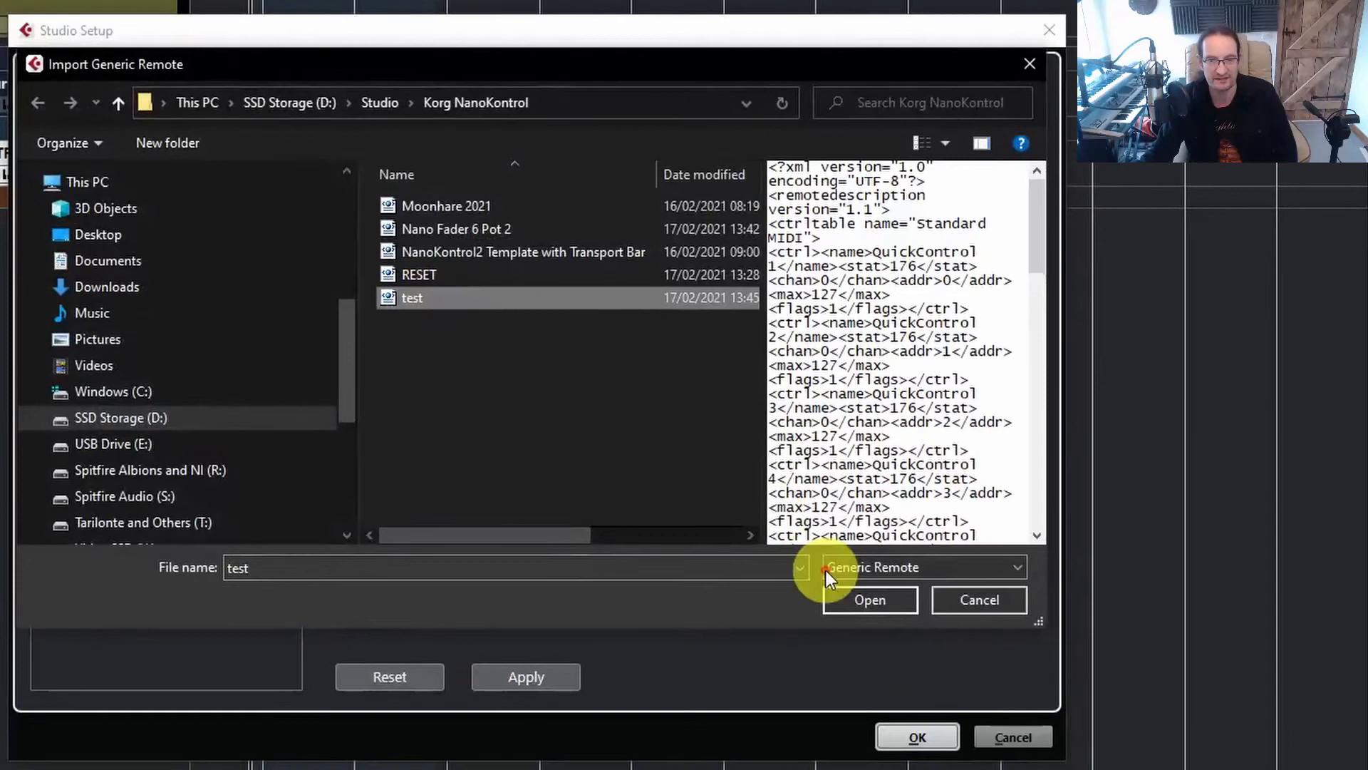
click(867, 605)
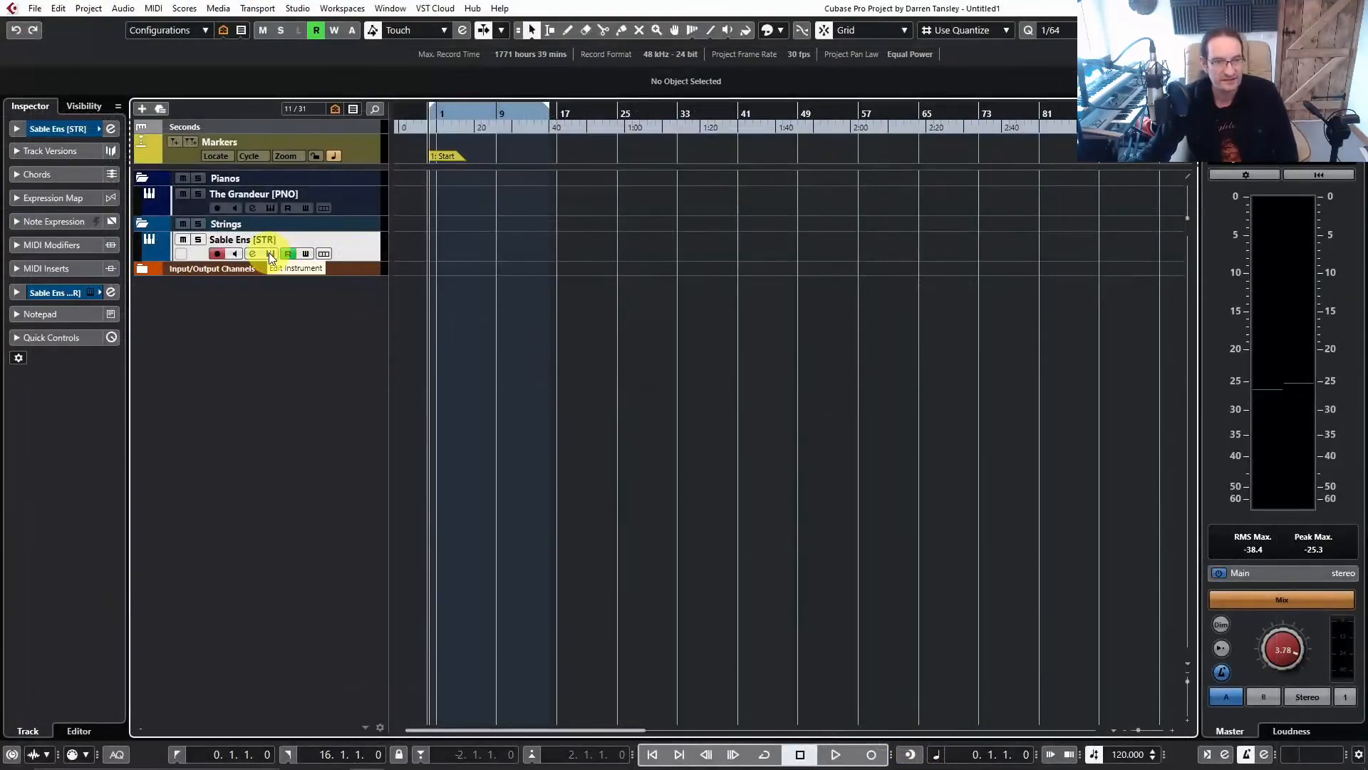
- Open the instrument of the Sable Ens [STR] track and expand the track's Quick Controls section in the Inspector
click(270, 255)
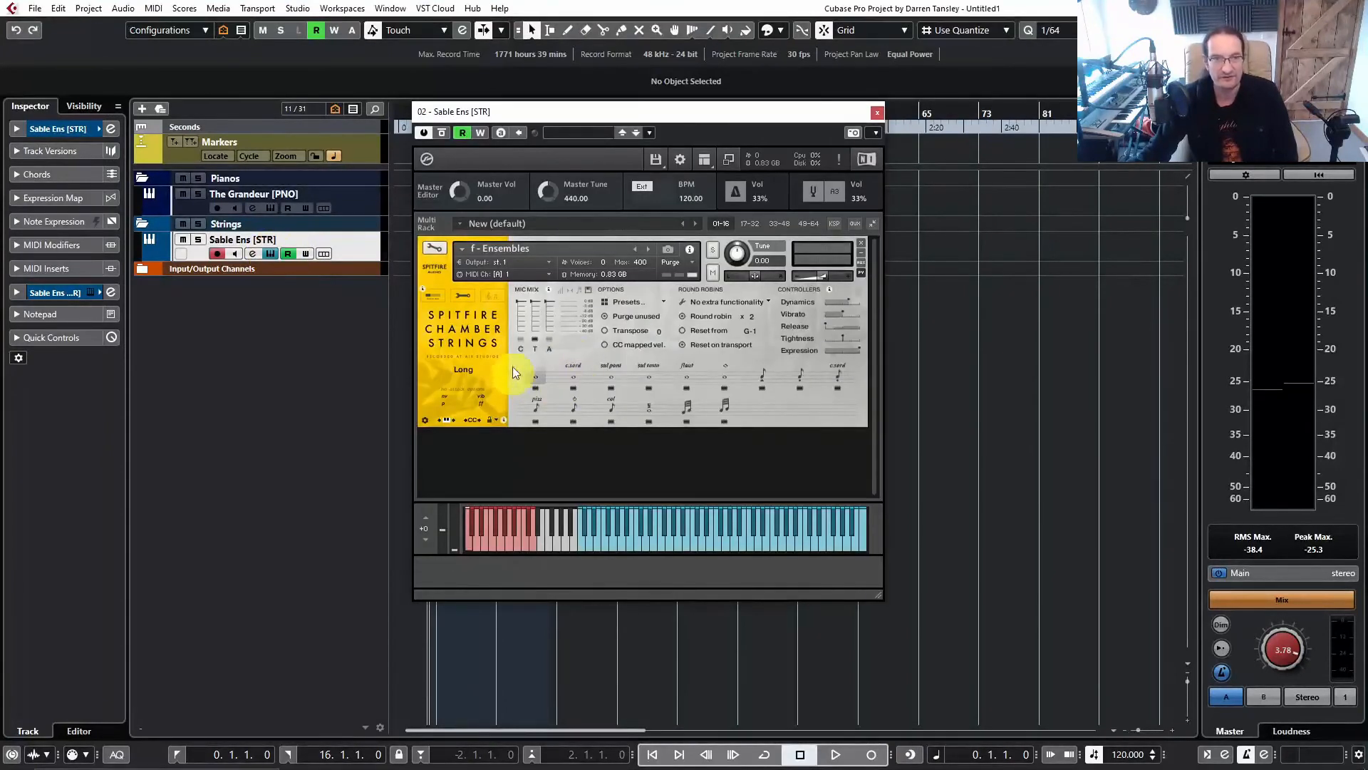
click(538, 376)
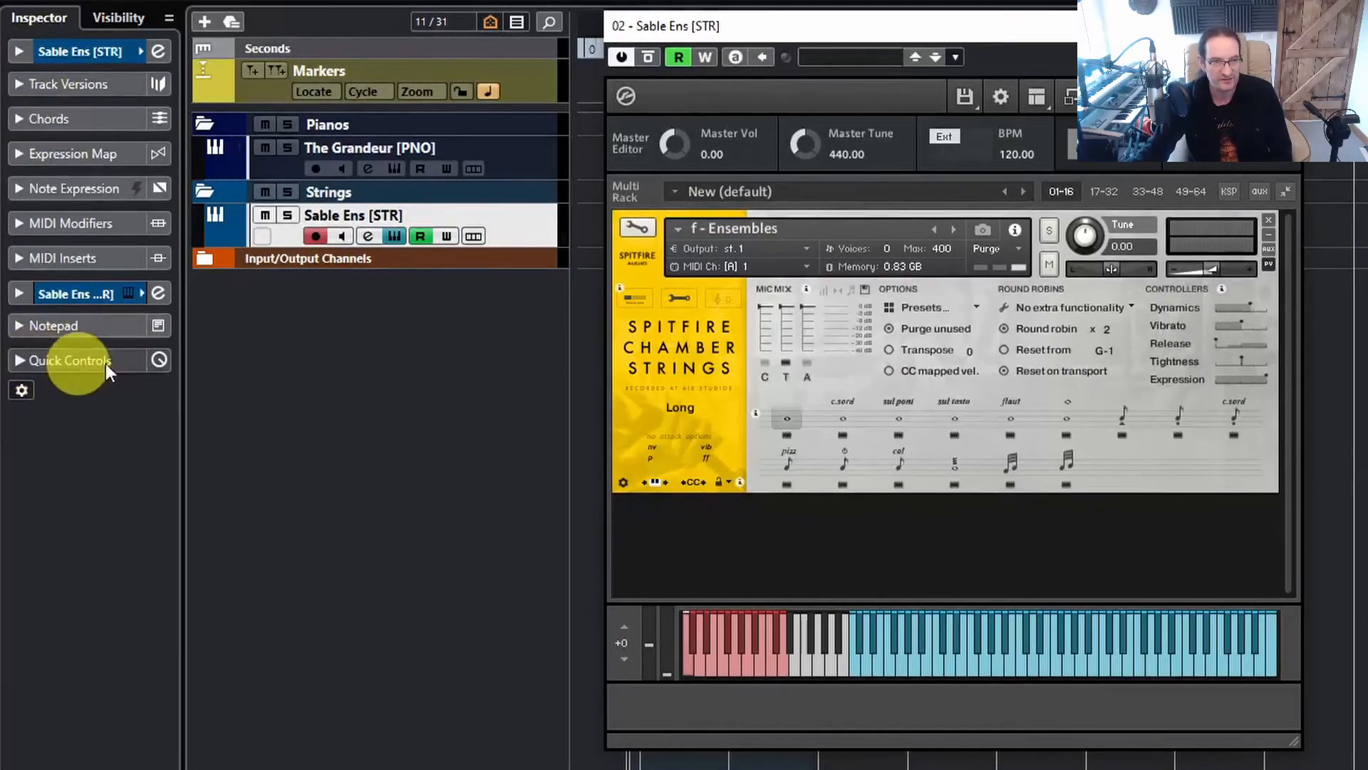
click(22, 390)
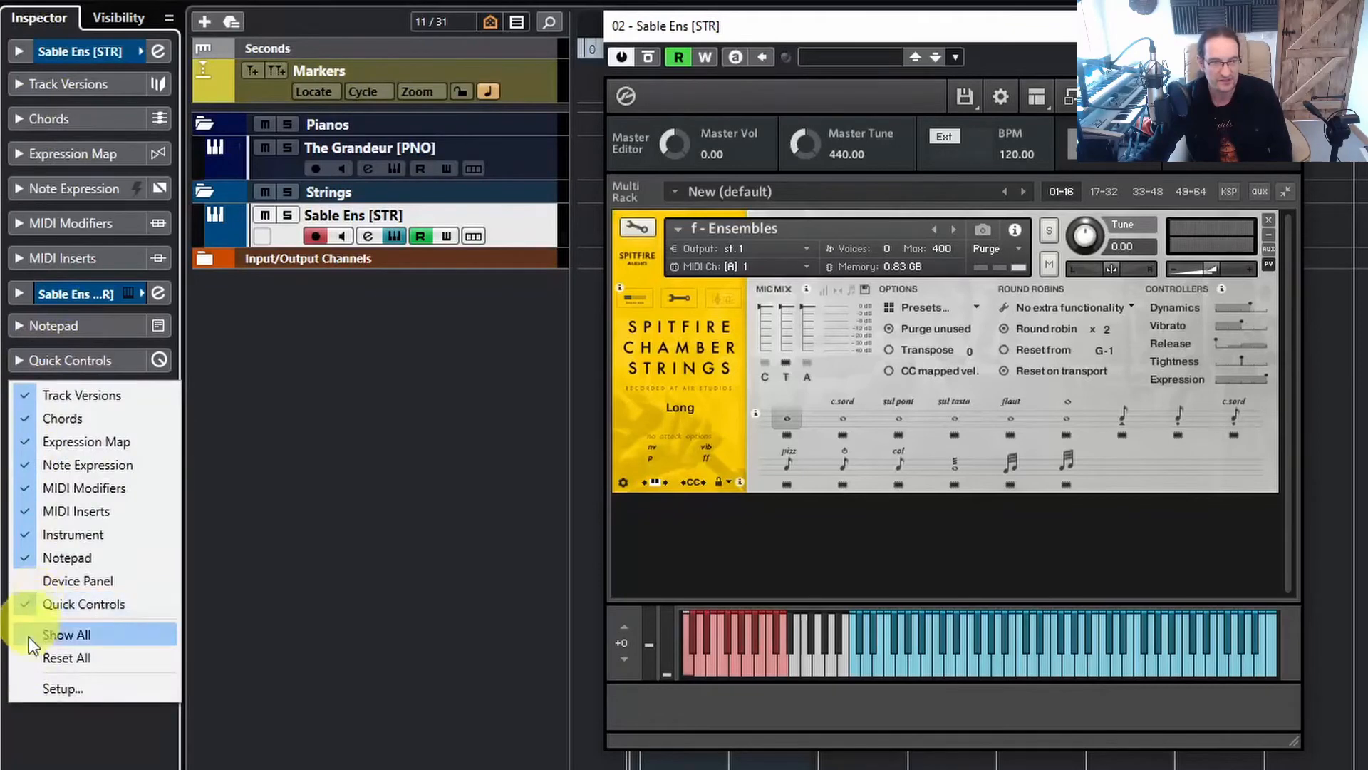
click(60, 724)
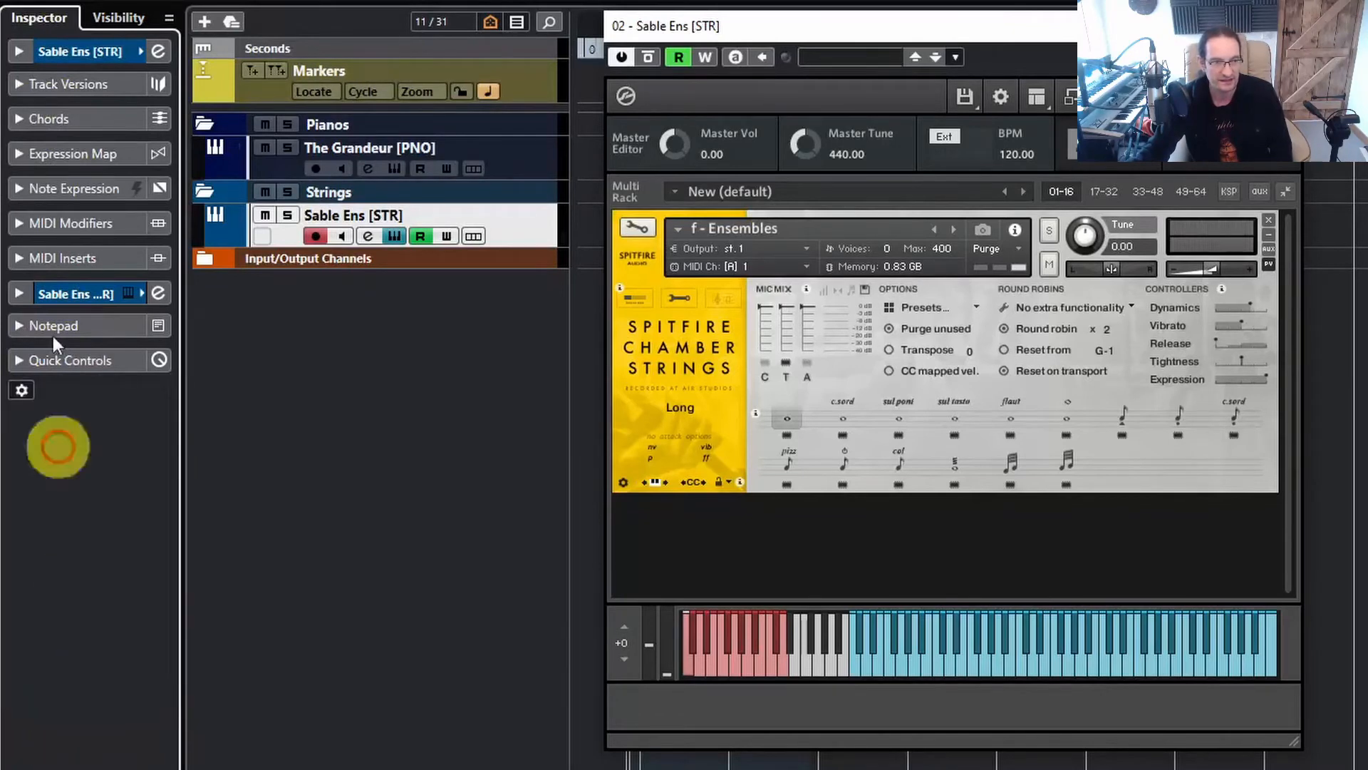
click(21, 361)
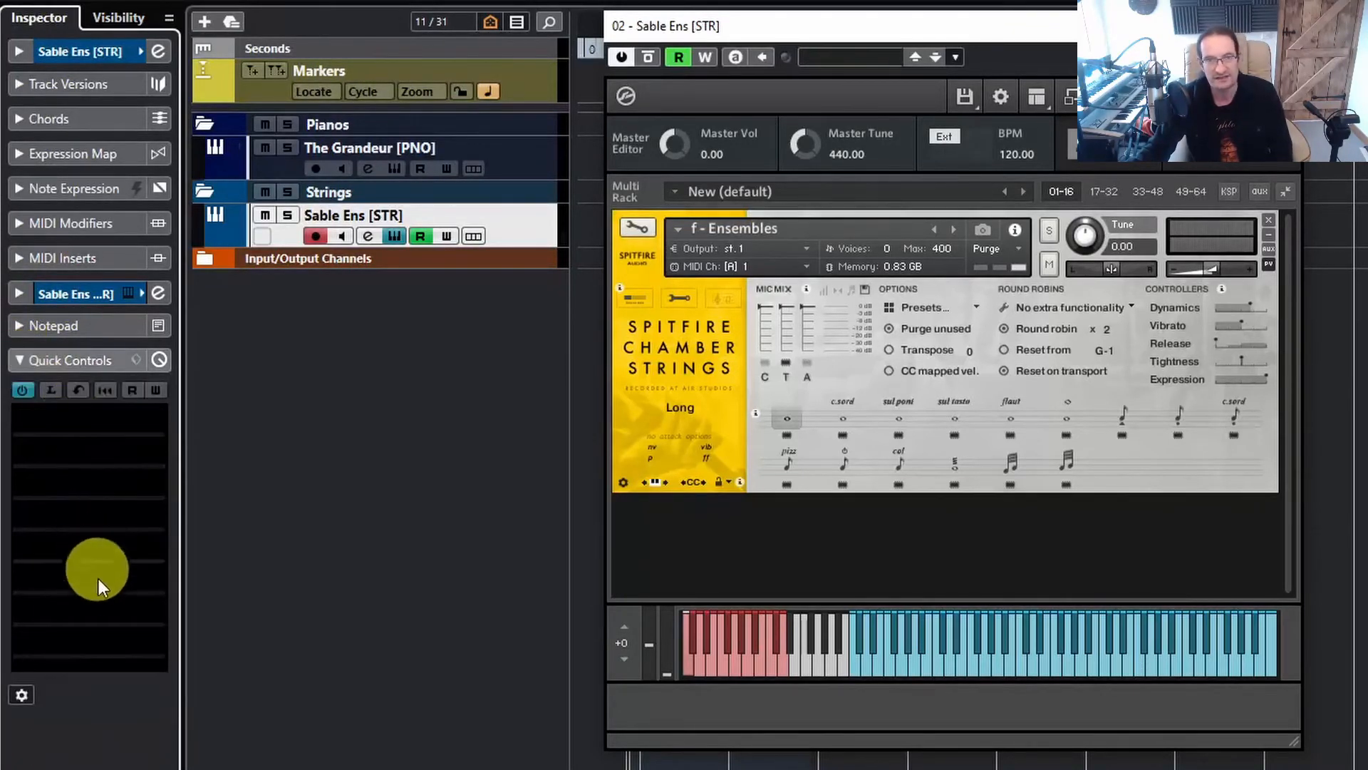
- Load the plug-in's default quick controls for the Sable Ens [STR] track, and remove all the quick control assignments
click(104, 654)
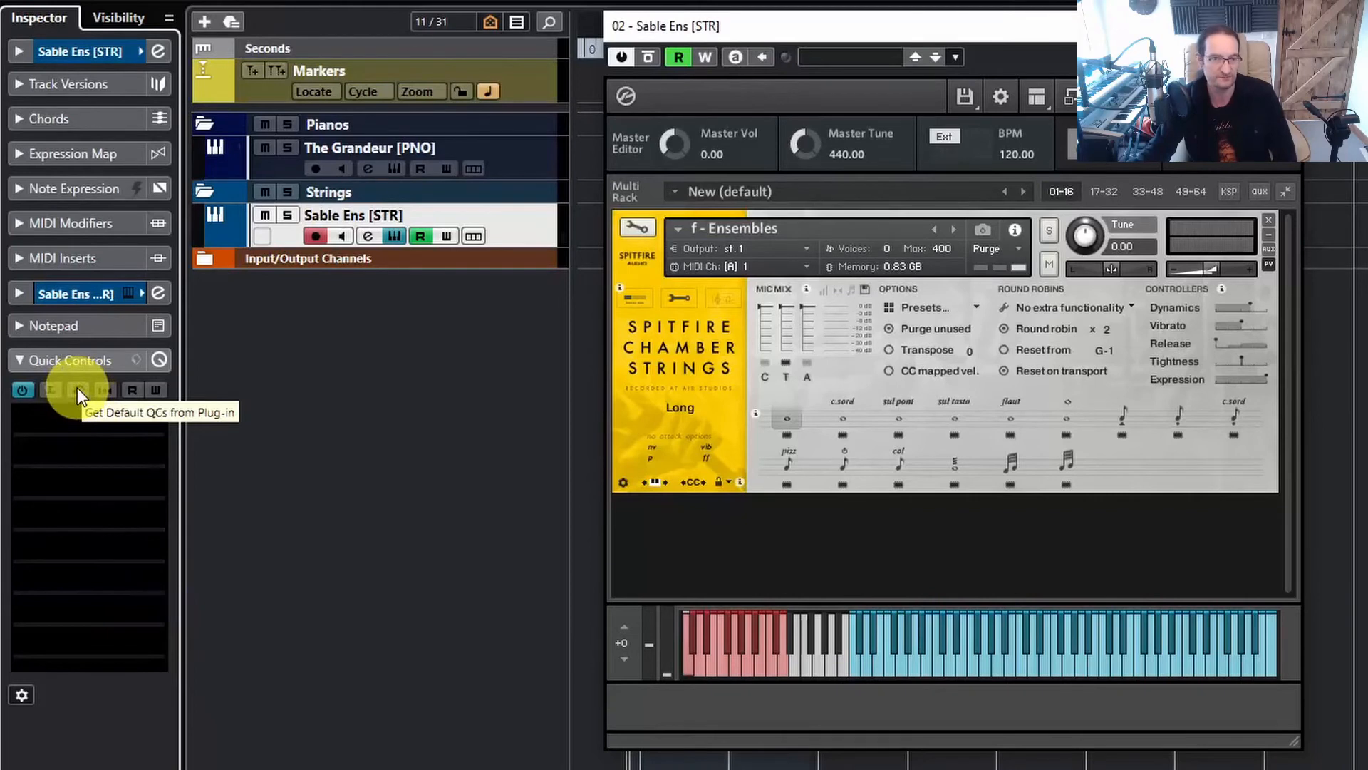
click(77, 388)
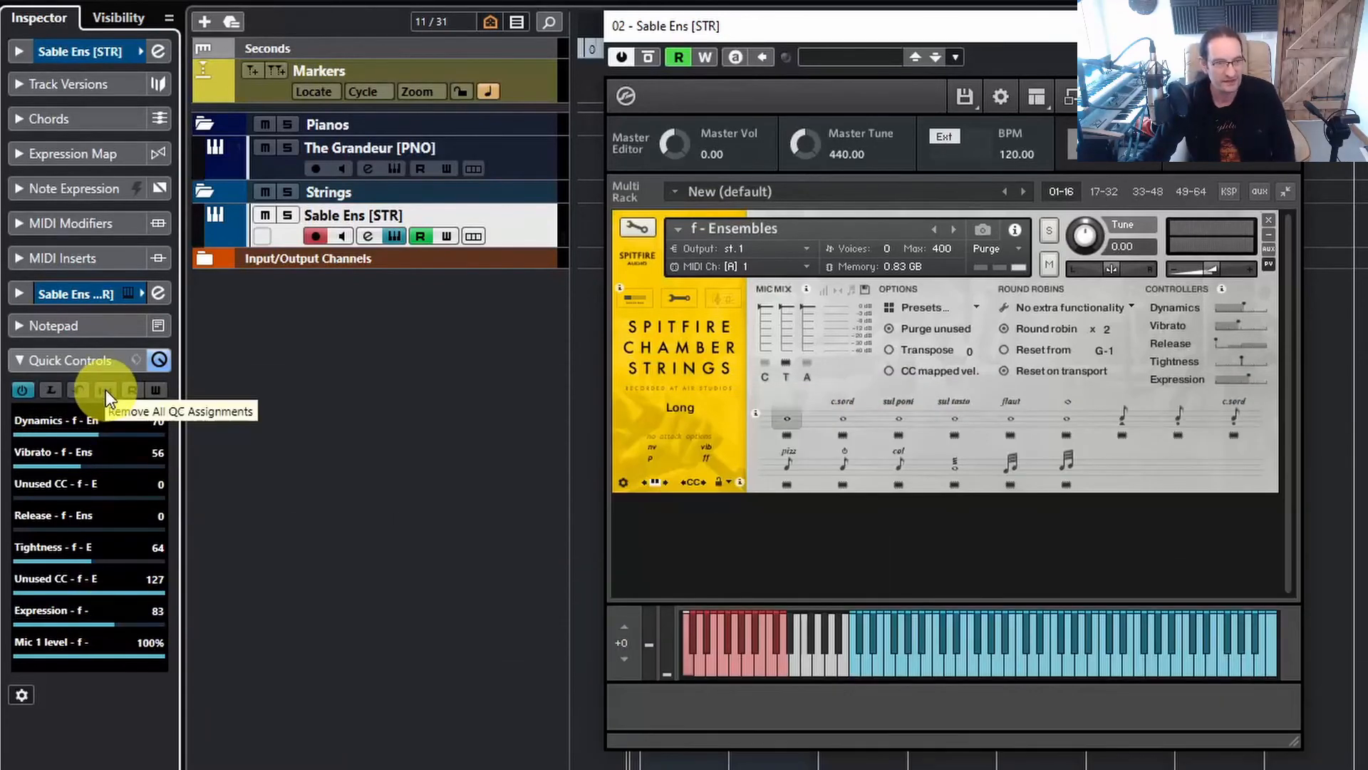
click(106, 390)
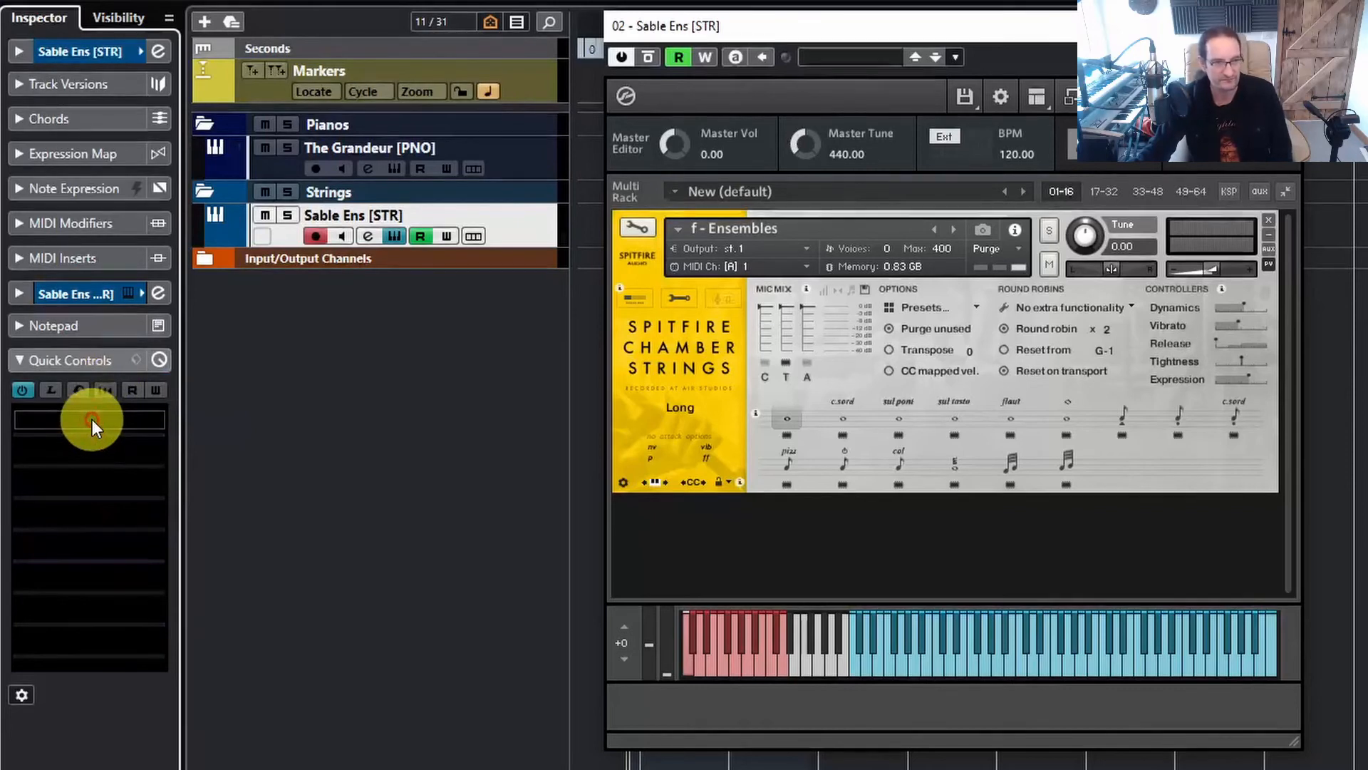
- Assign the MIDI channel parameter CC 1 (Modulation) to the first quick control slot of the Sable Ens [STR] track
click(93, 419)
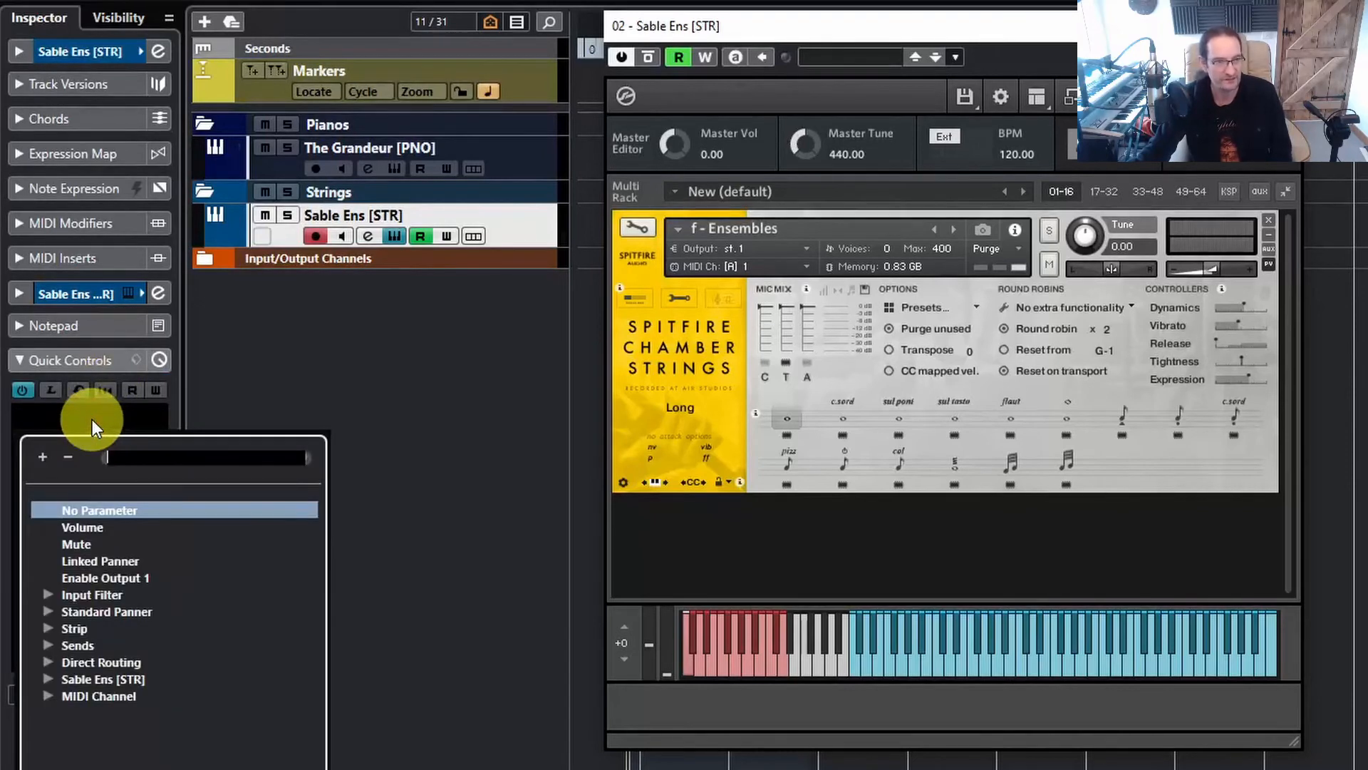
click(47, 697)
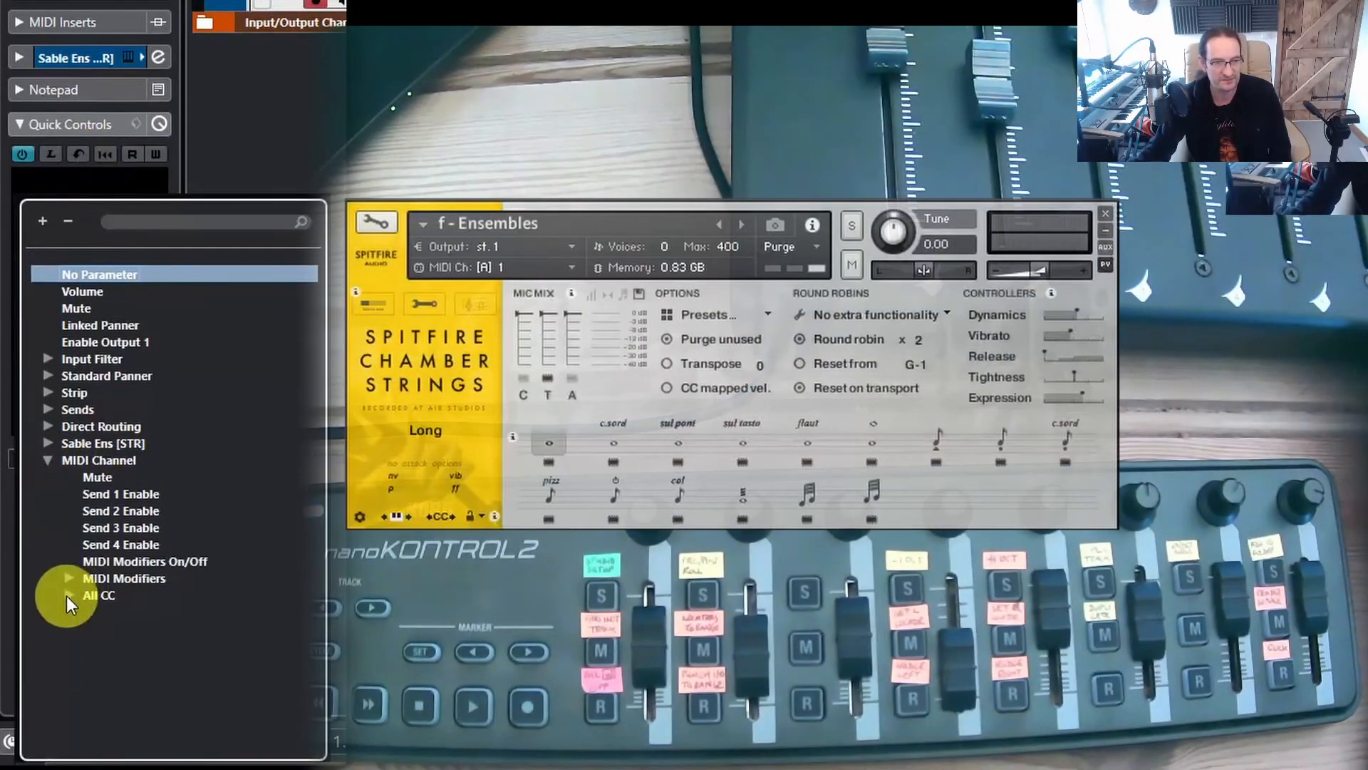
click(67, 596)
scroll(211, 573, down, 3)
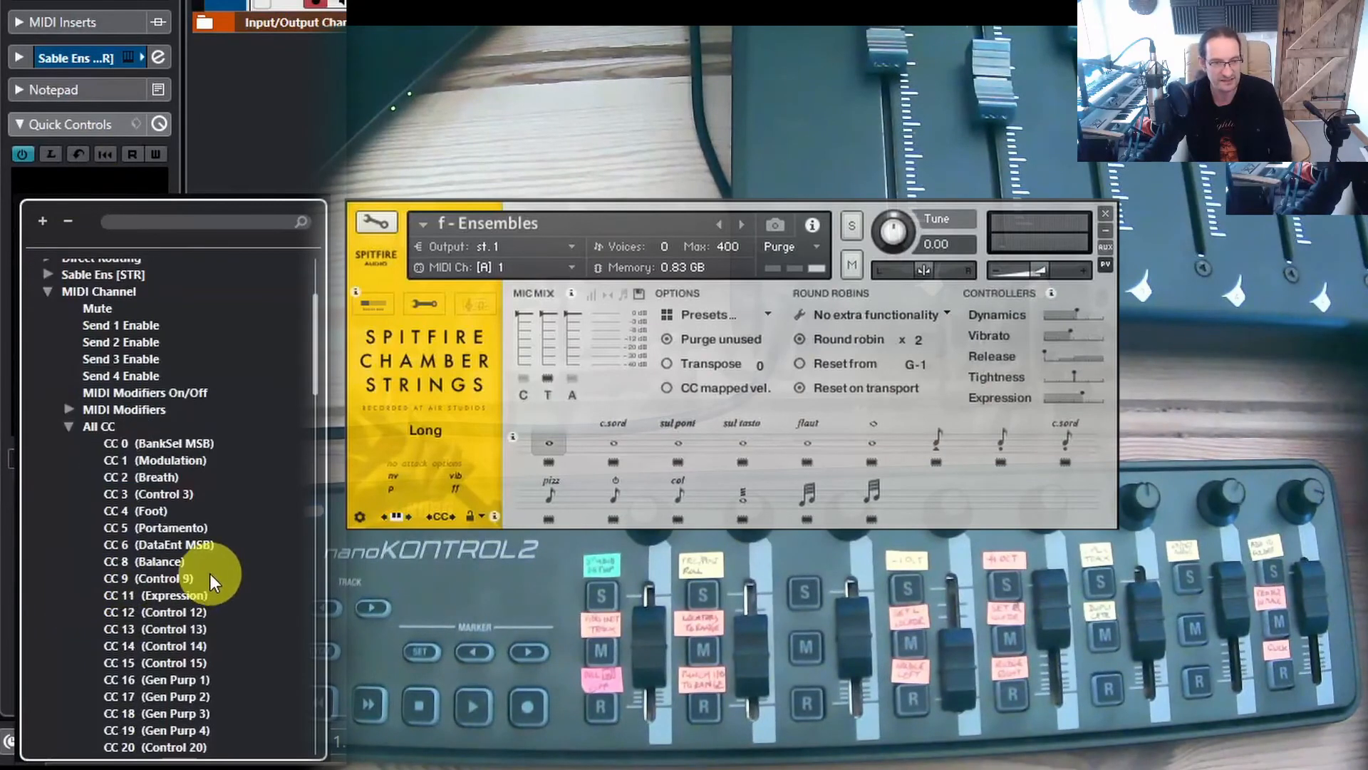
double_click(181, 462)
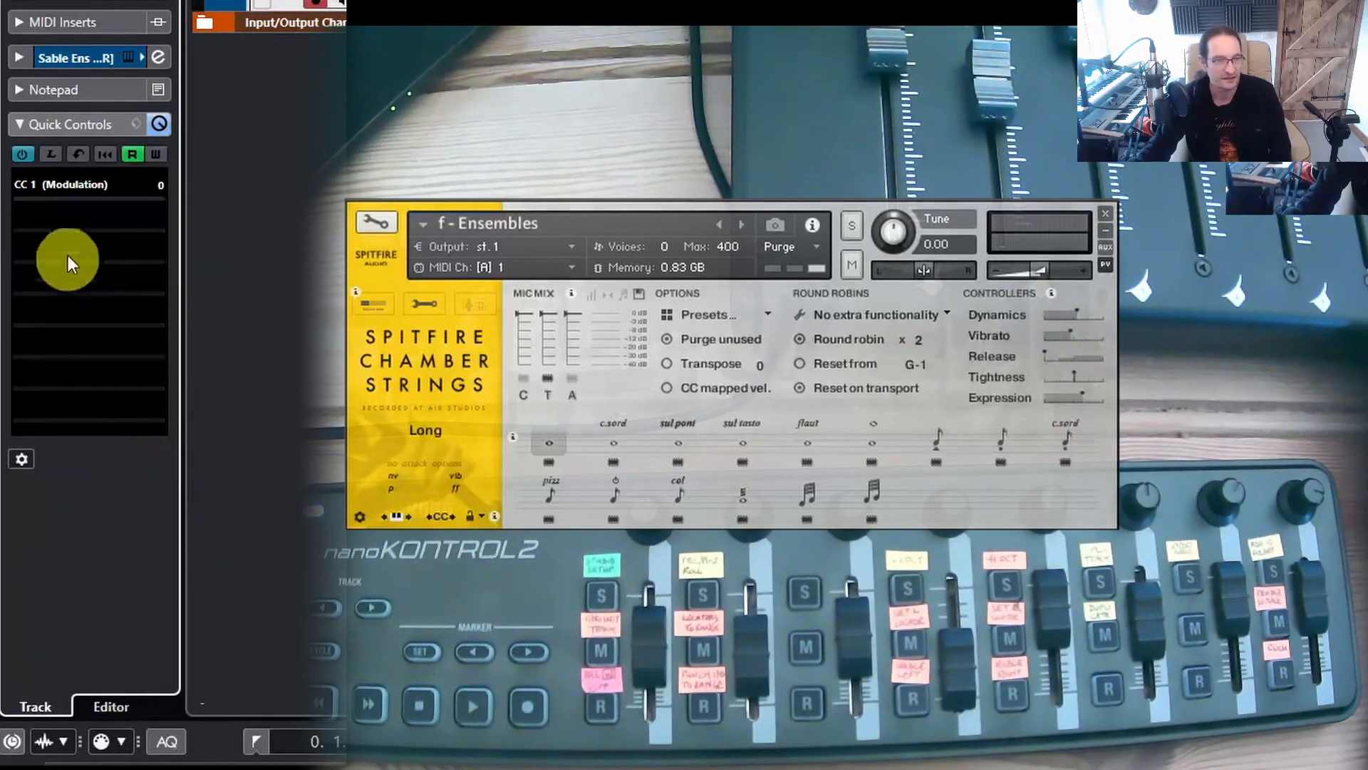
- Assign the MIDI channel parameter CC 11 (Expression) to the second quick control slot of the Sable Ens [STR] track
click(69, 215)
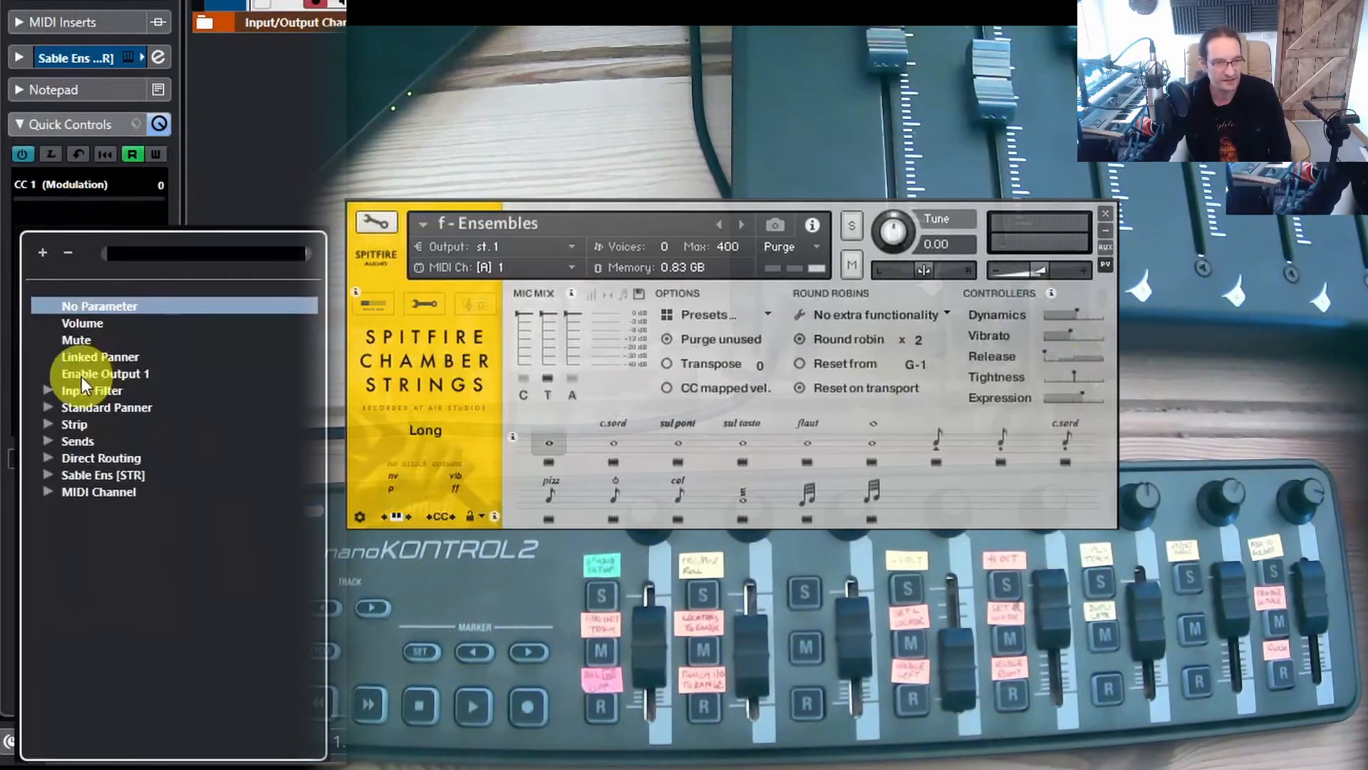
click(49, 492)
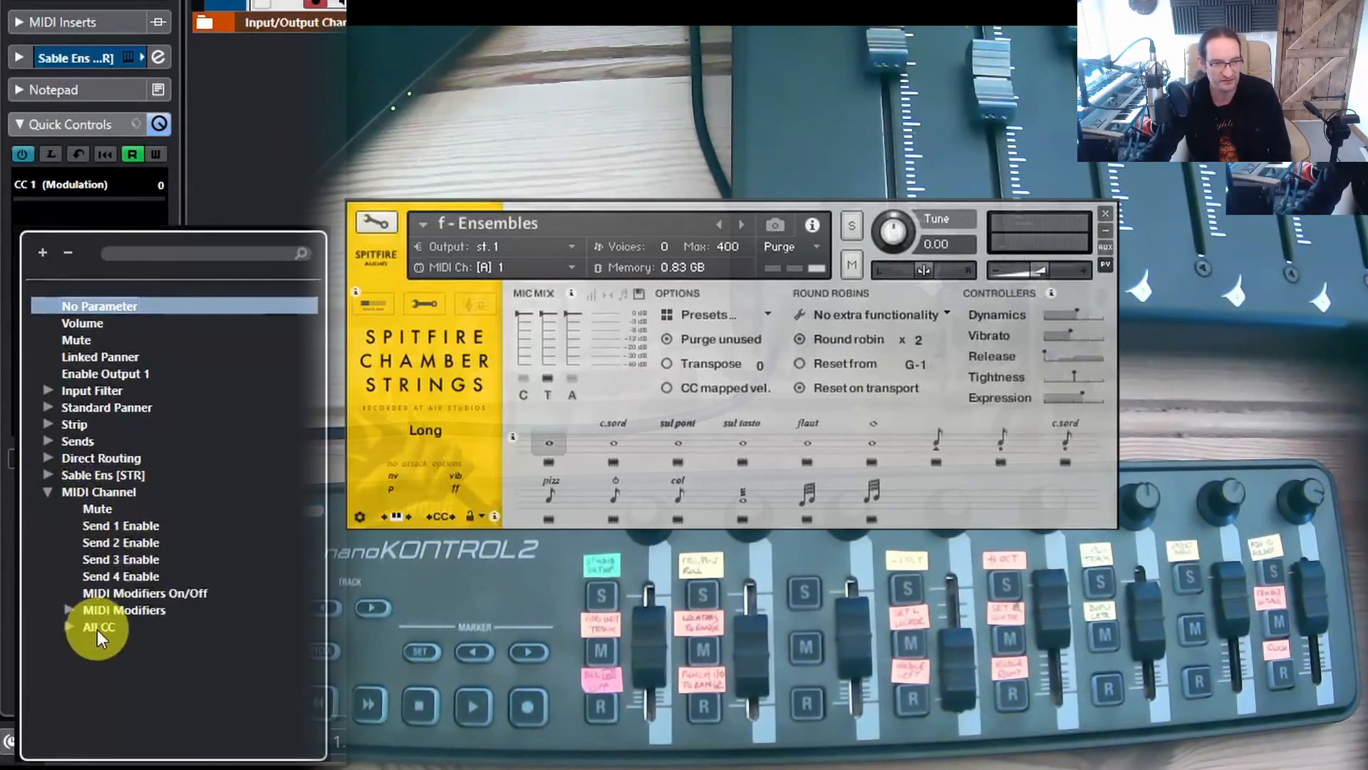
click(69, 628)
scroll(229, 630, down, 5)
scroll(230, 631, down, 2)
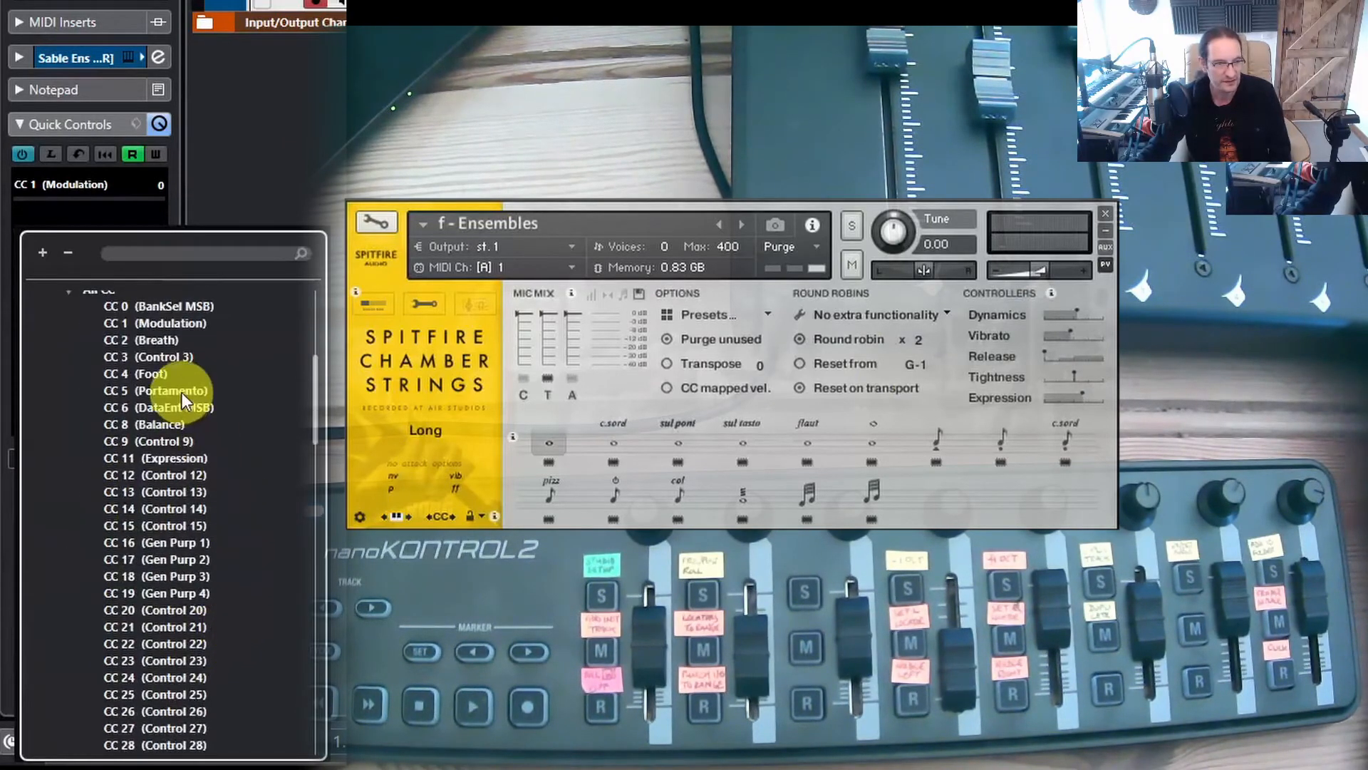
double_click(168, 457)
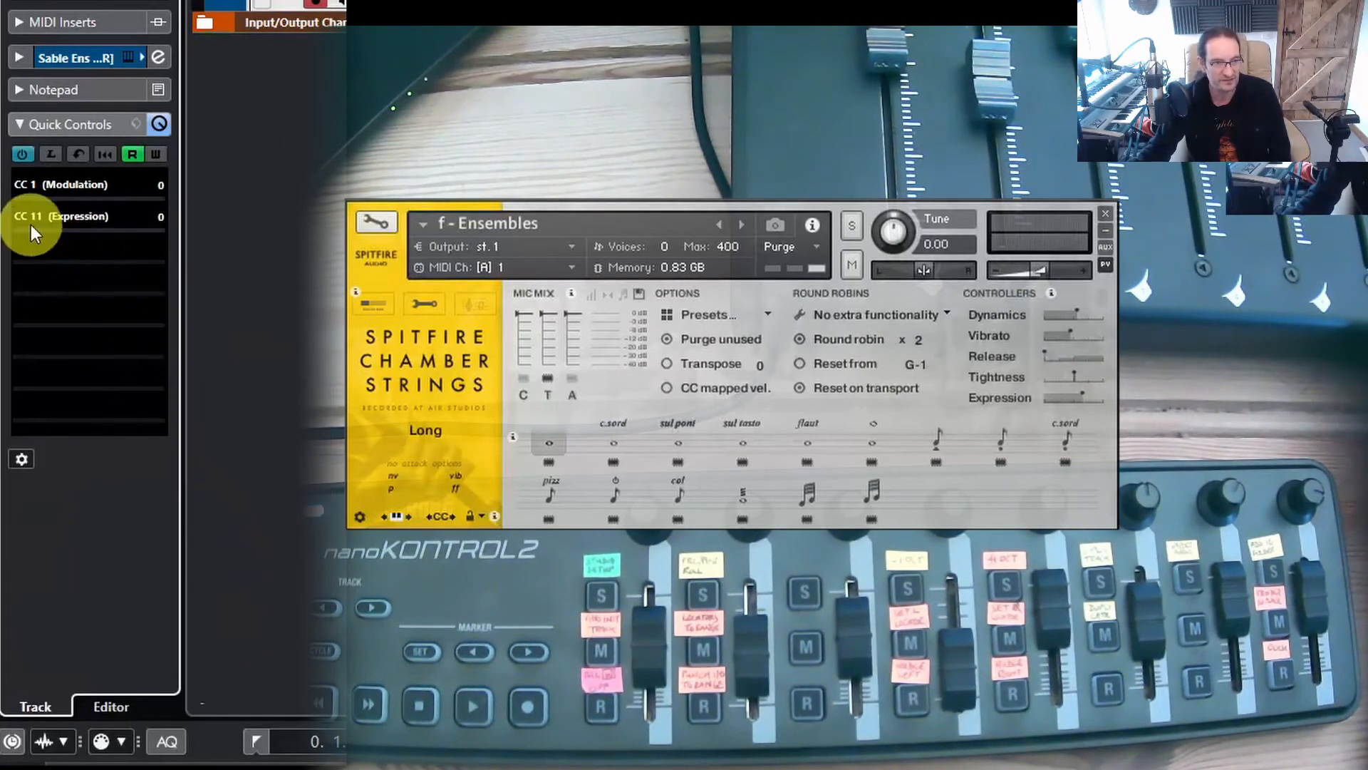
- Assign the MIDI channel parameter CC 21 (Control 21) to the third quick control slot
click(37, 246)
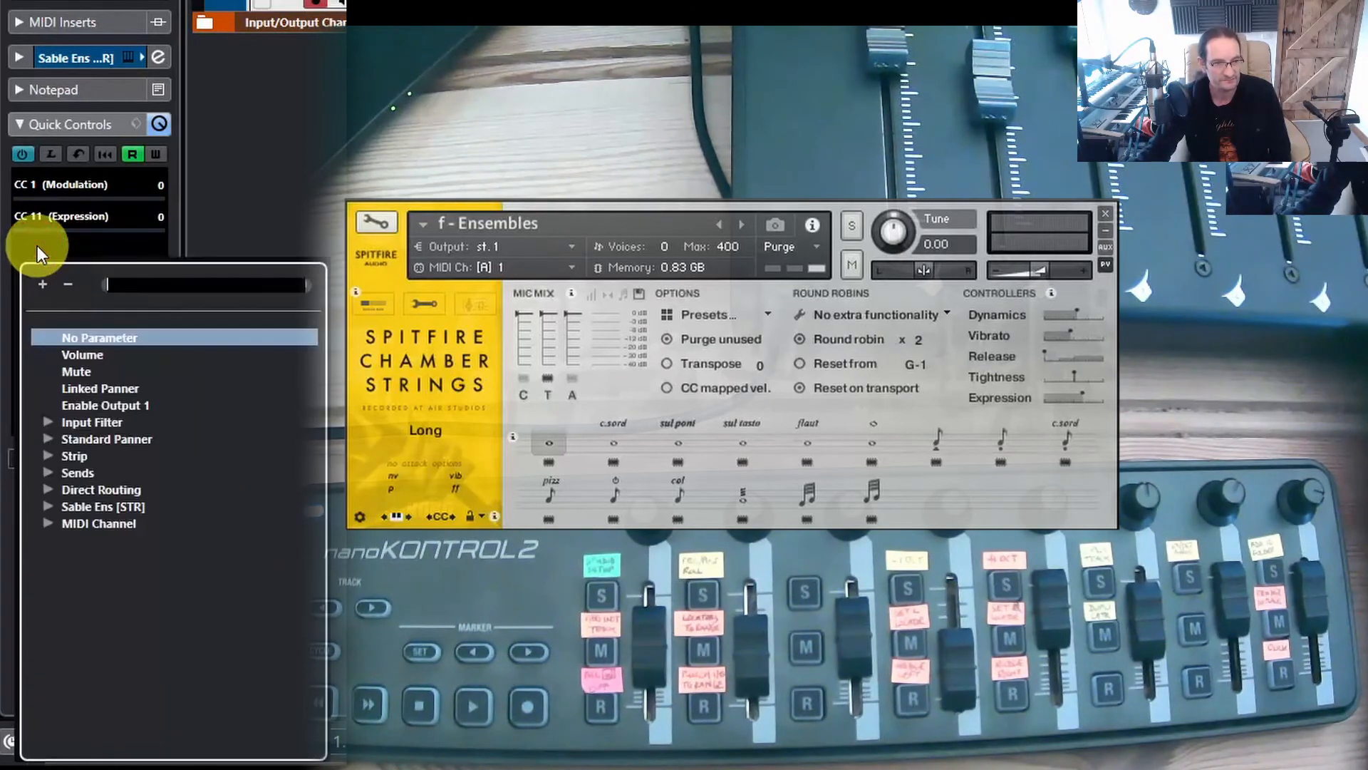
click(48, 523)
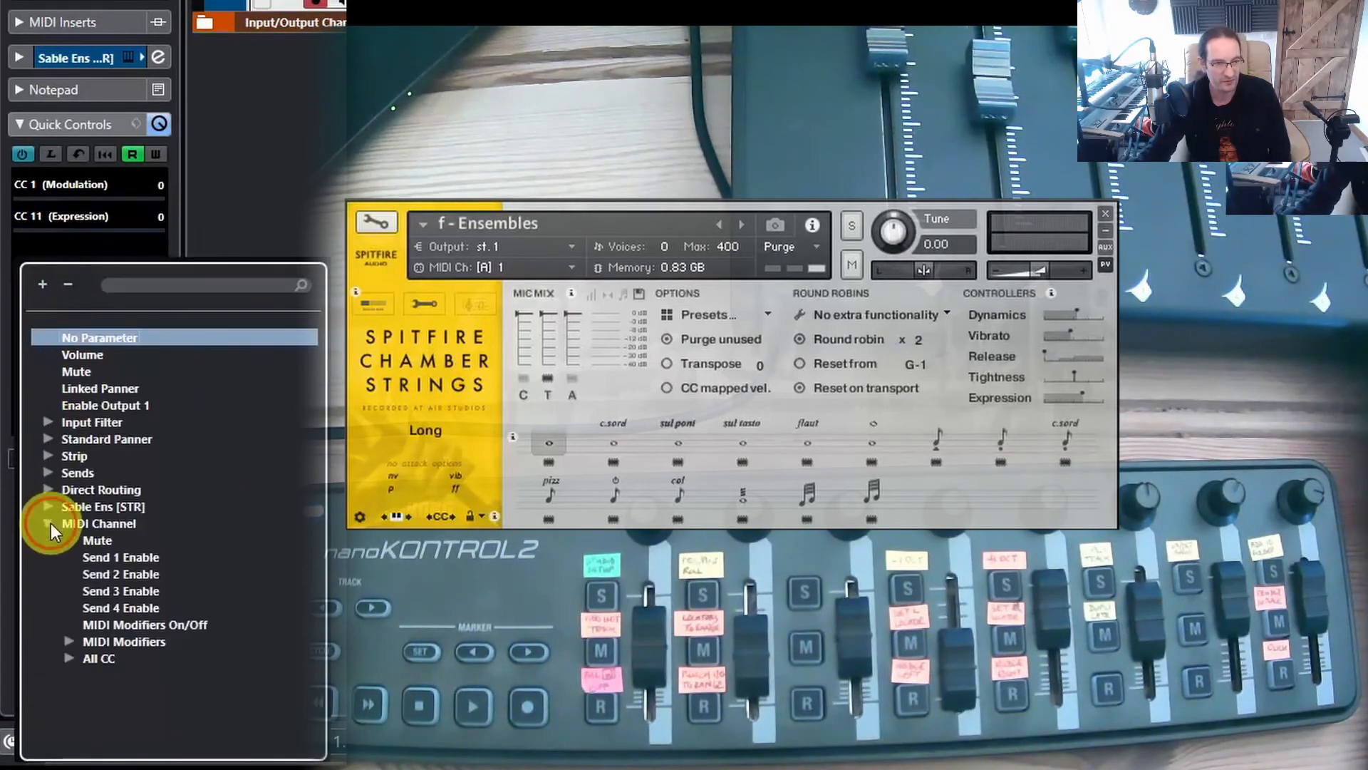
click(70, 658)
scroll(231, 580, down, 10)
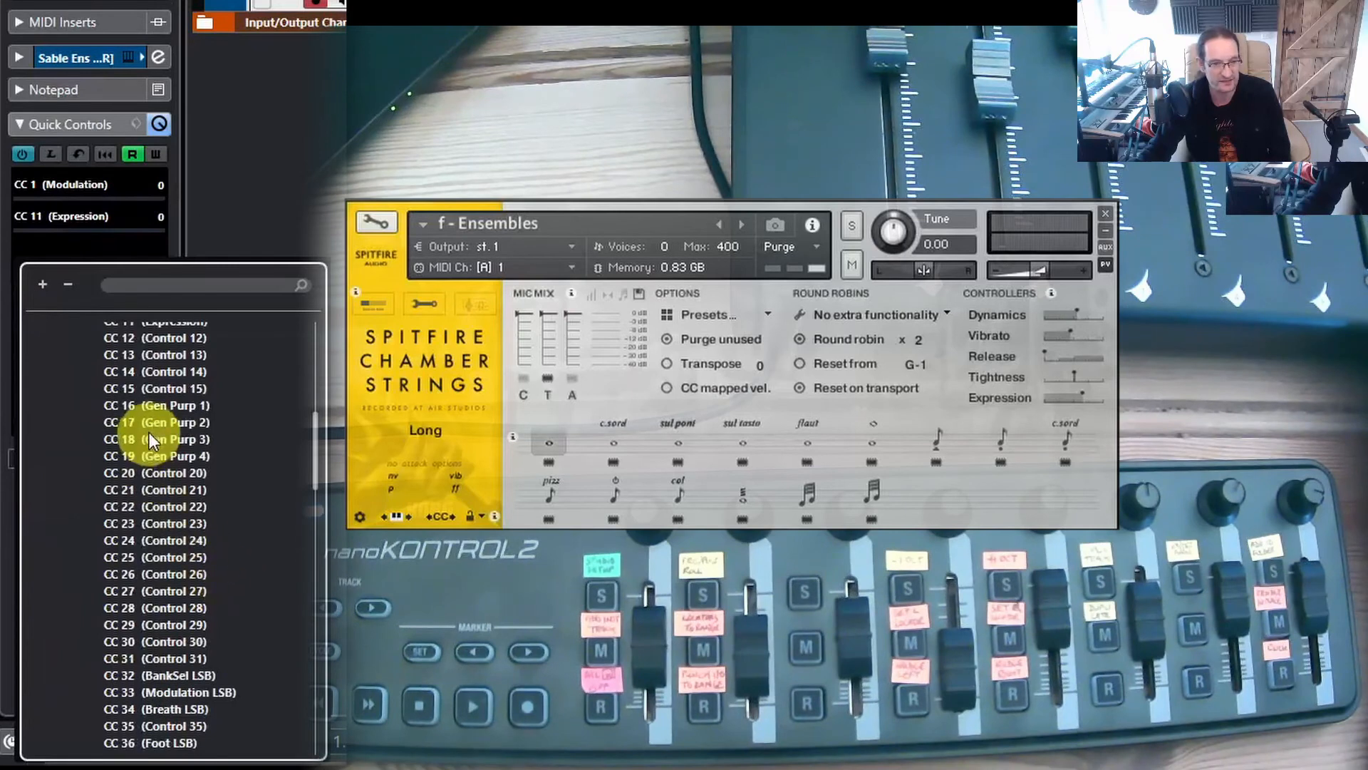
click(149, 491)
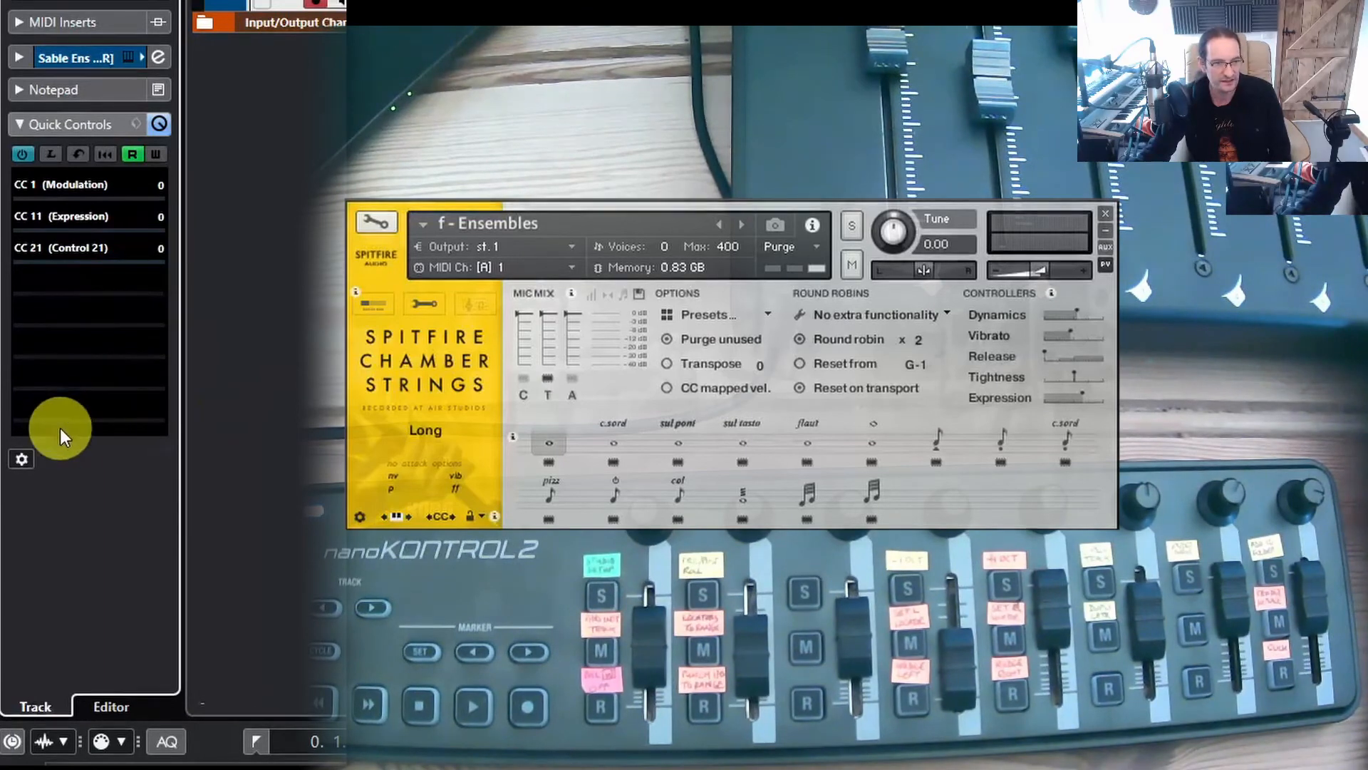
- Assign the Input Filter's PreGain to the eighth quick control slot, and check the pre gain in the track's channel settings
click(70, 396)
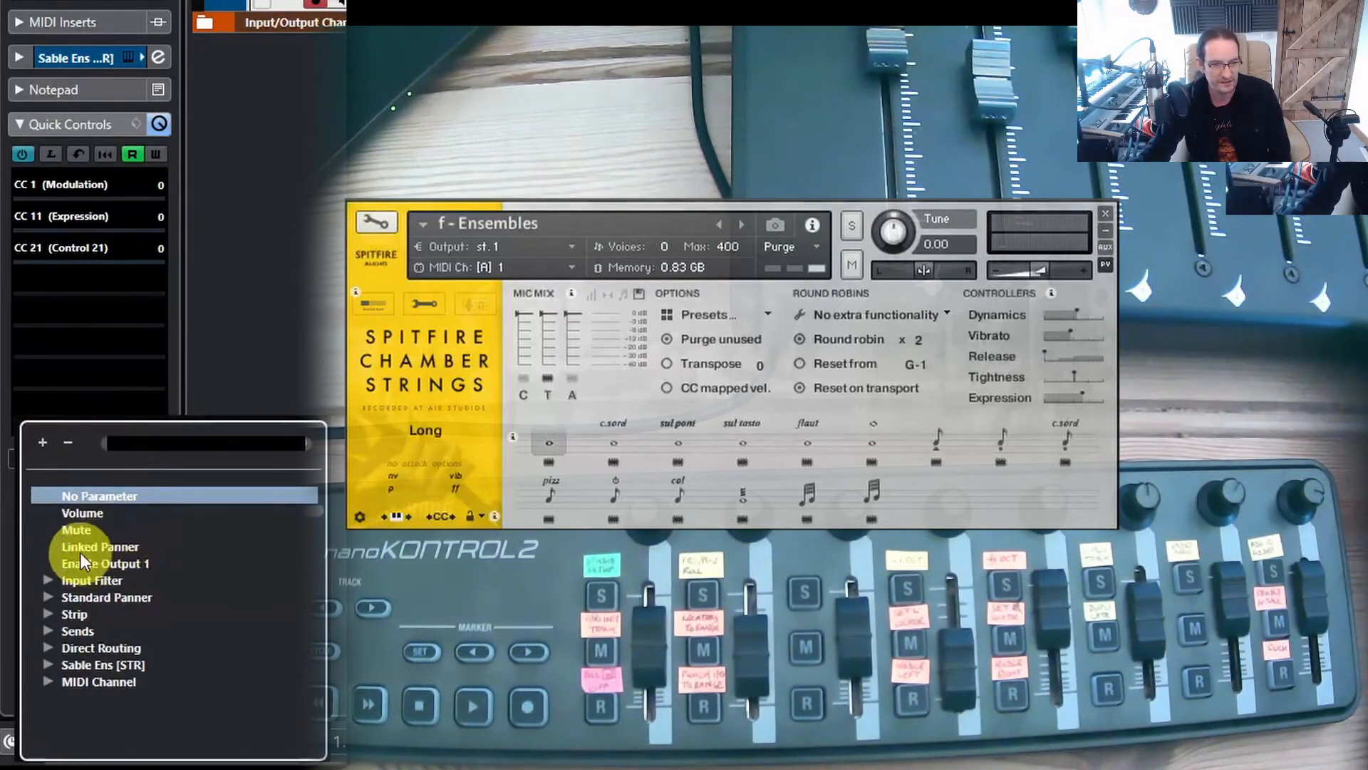
click(78, 582)
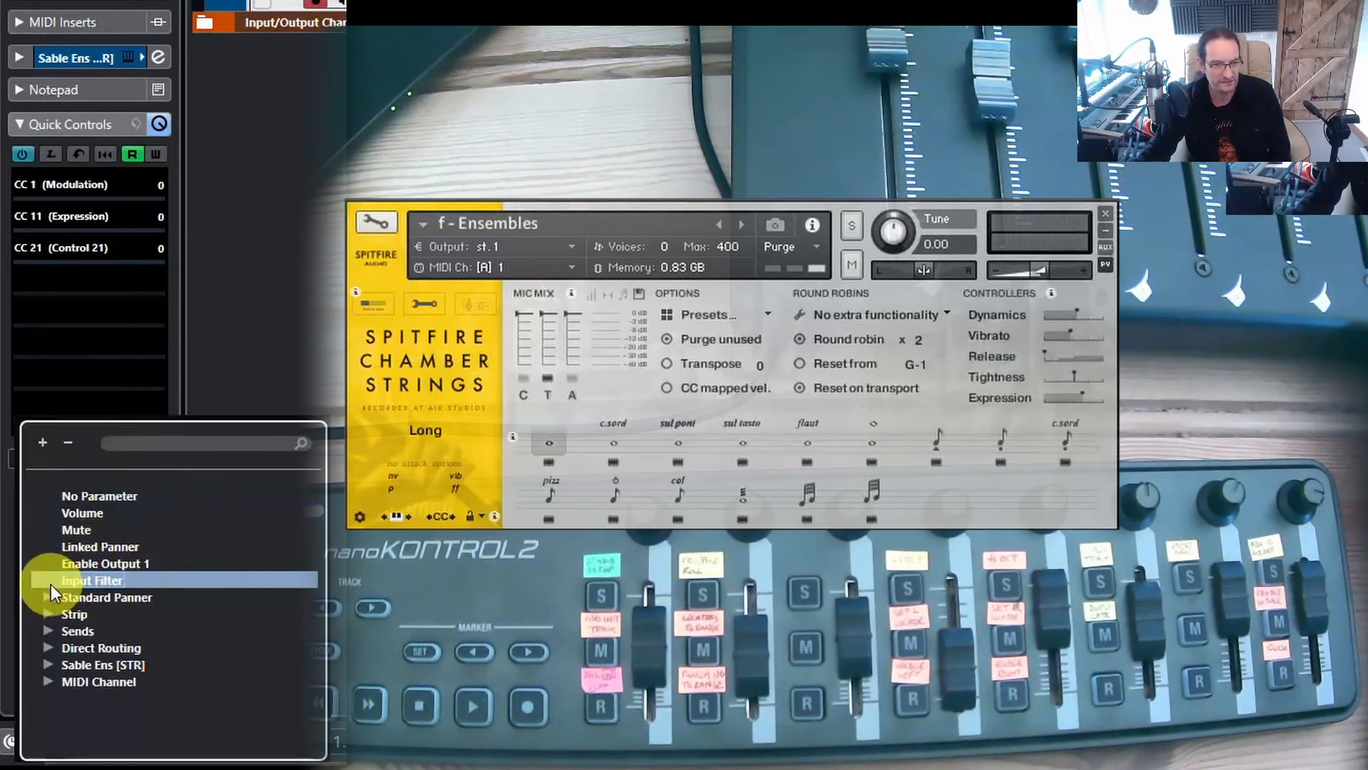
click(49, 580)
click(104, 596)
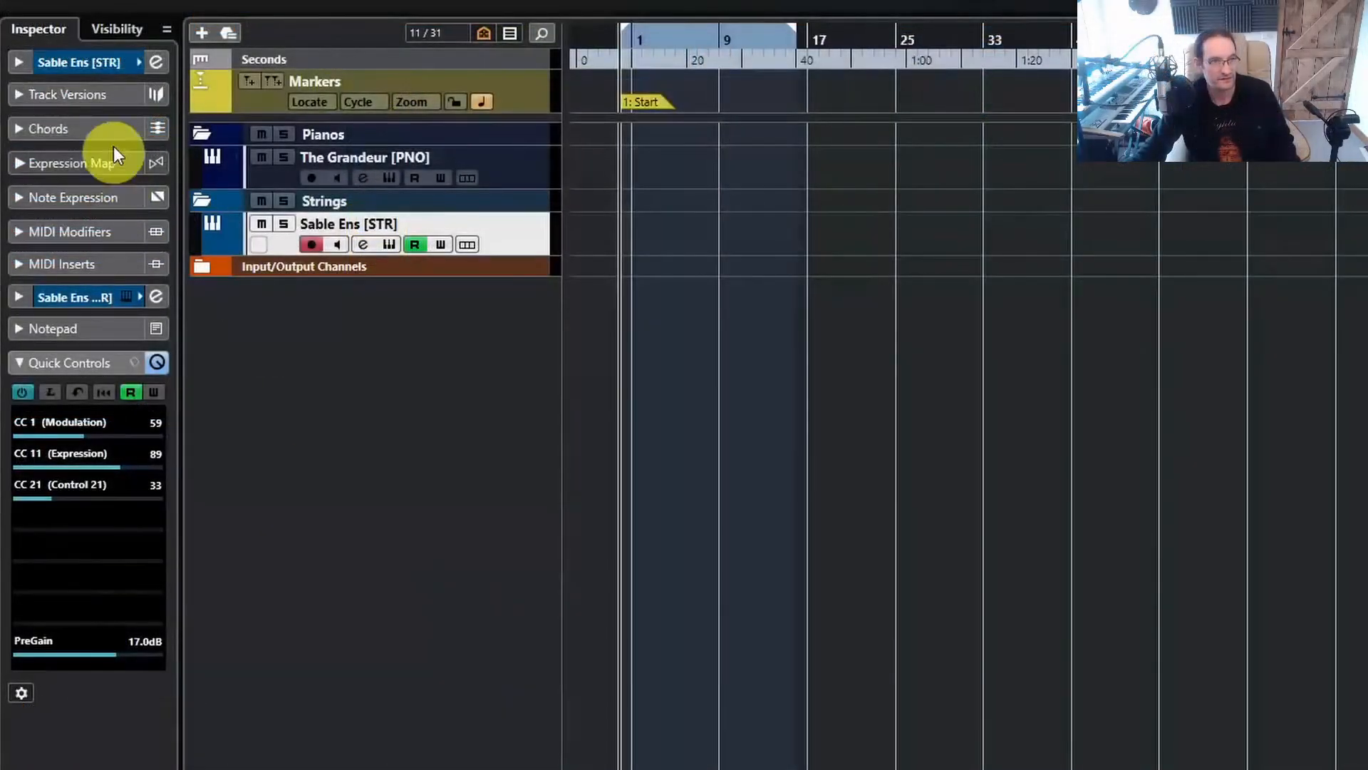
click(158, 62)
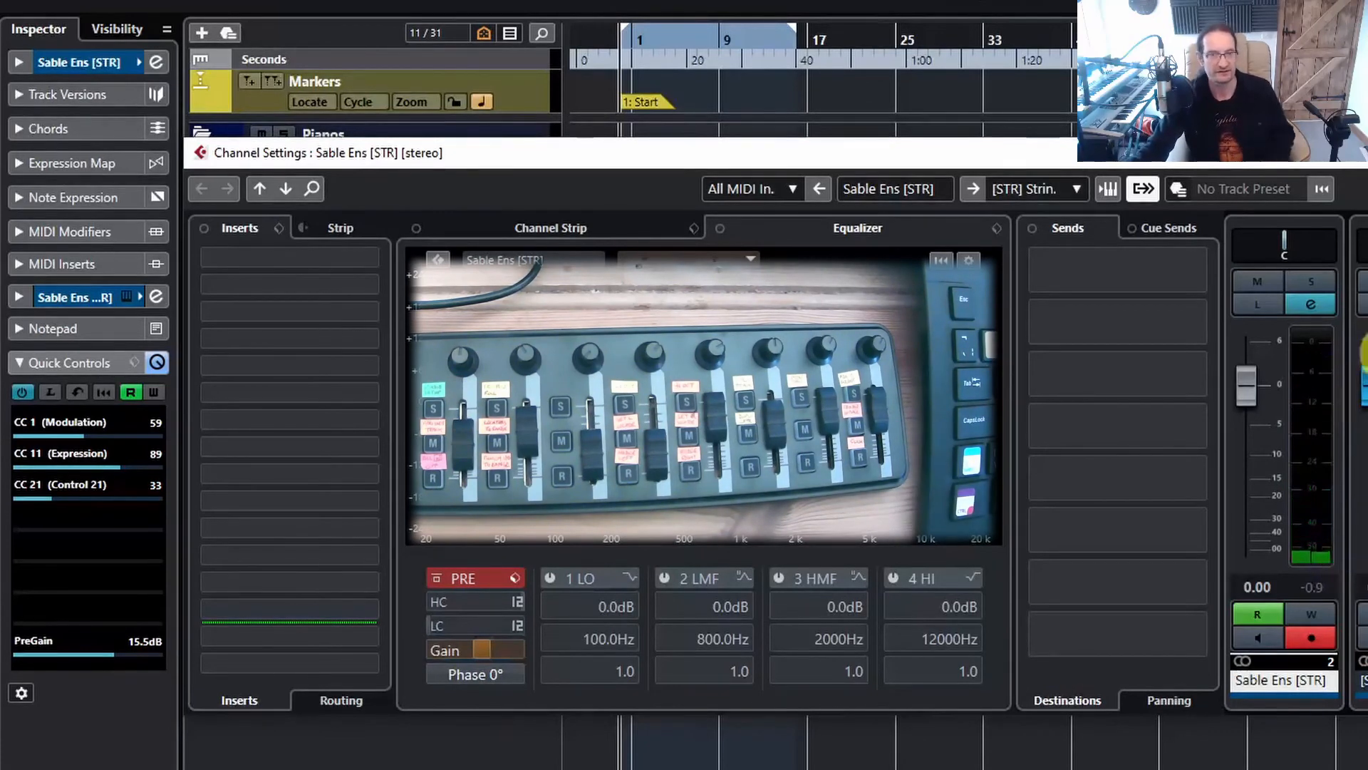
click(1358, 153)
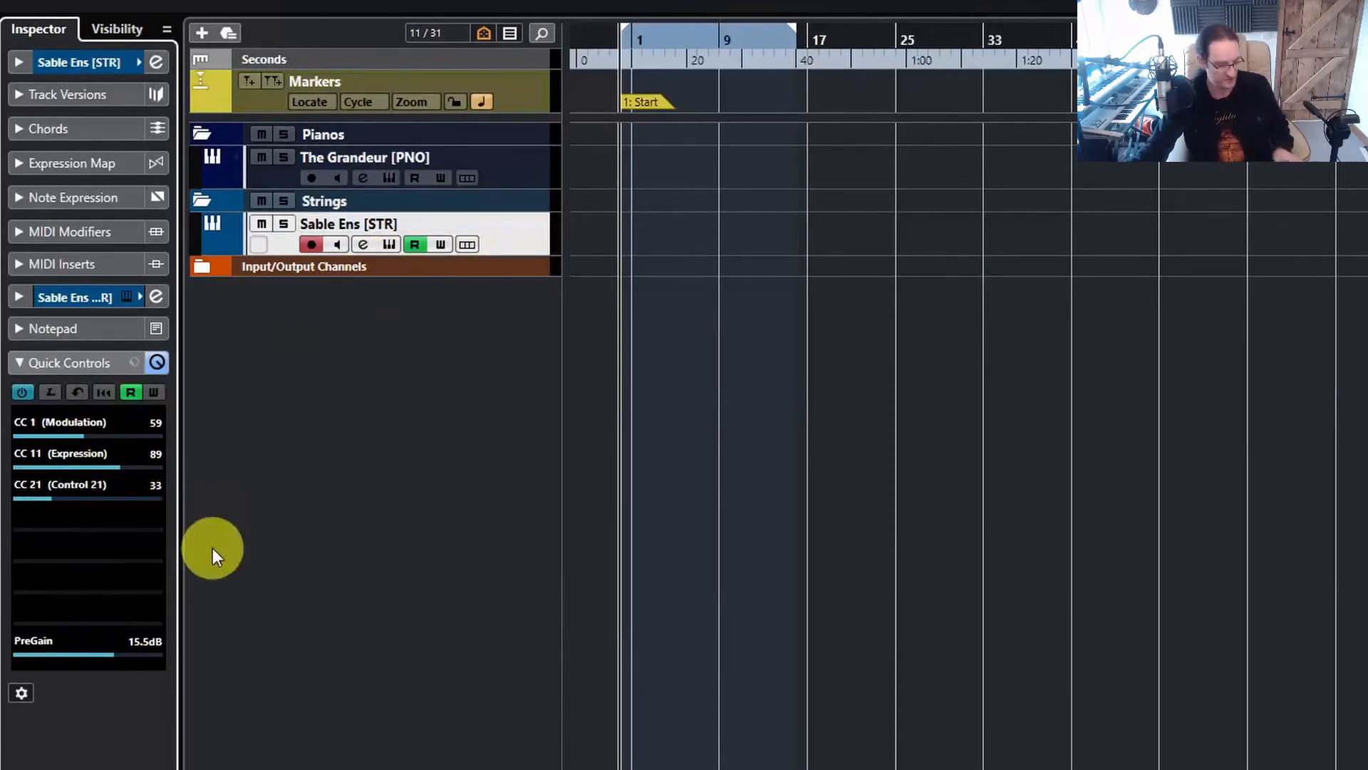
- Save the current quick control assignments as a preset named test
click(135, 362)
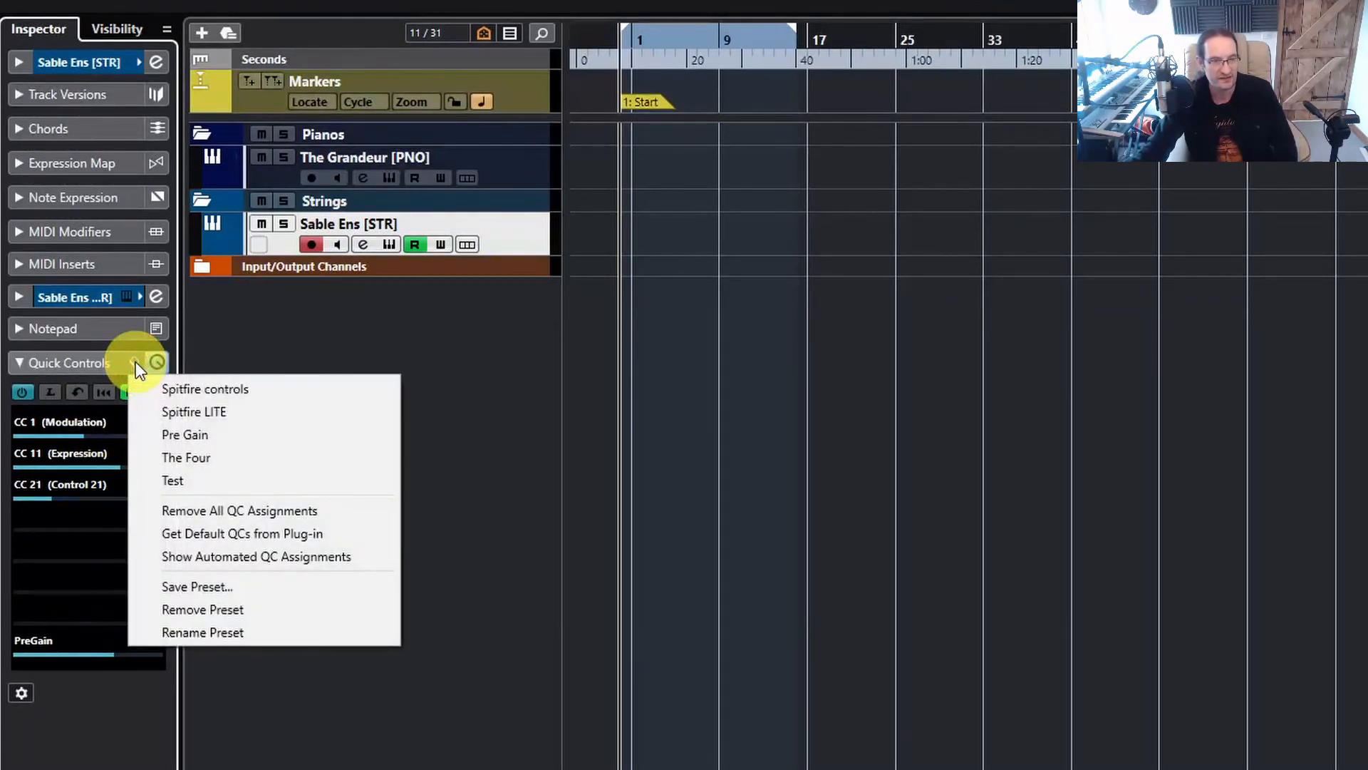
click(194, 583)
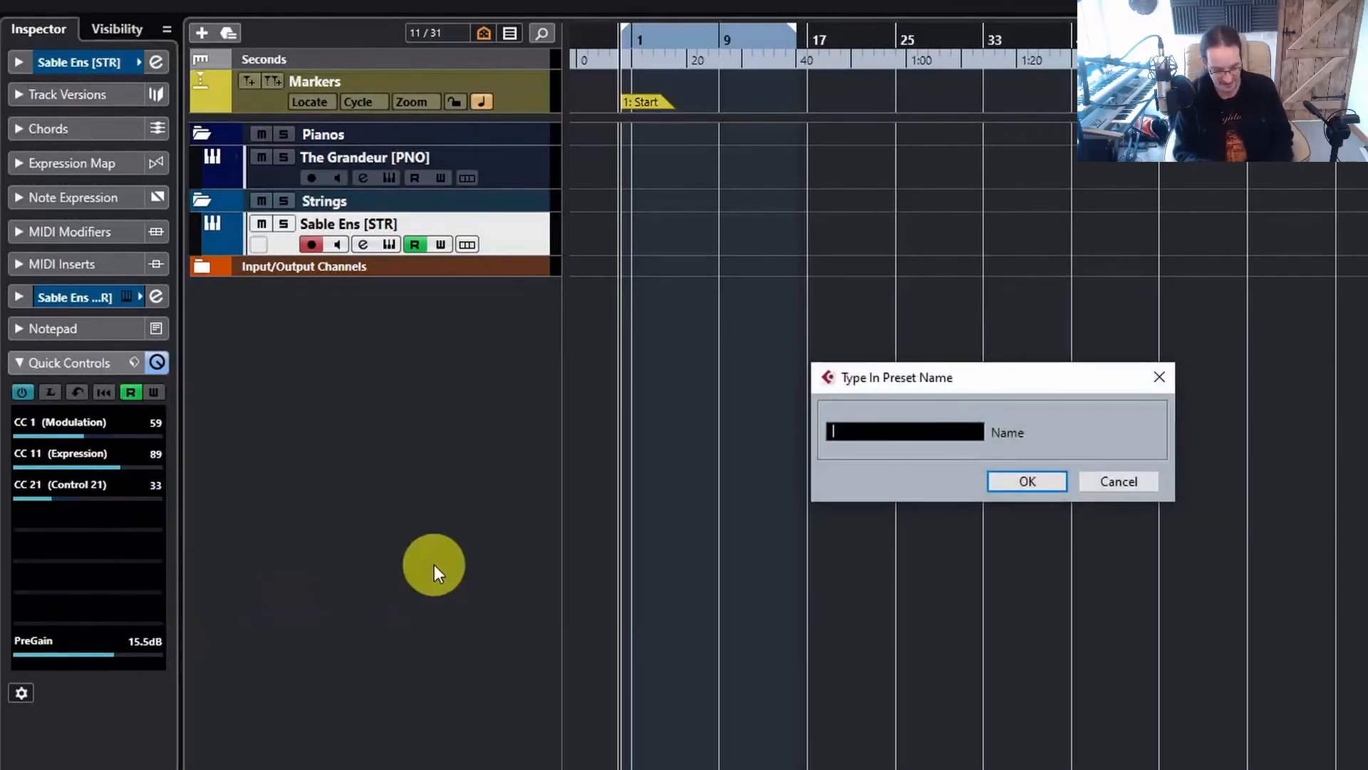
text(test)
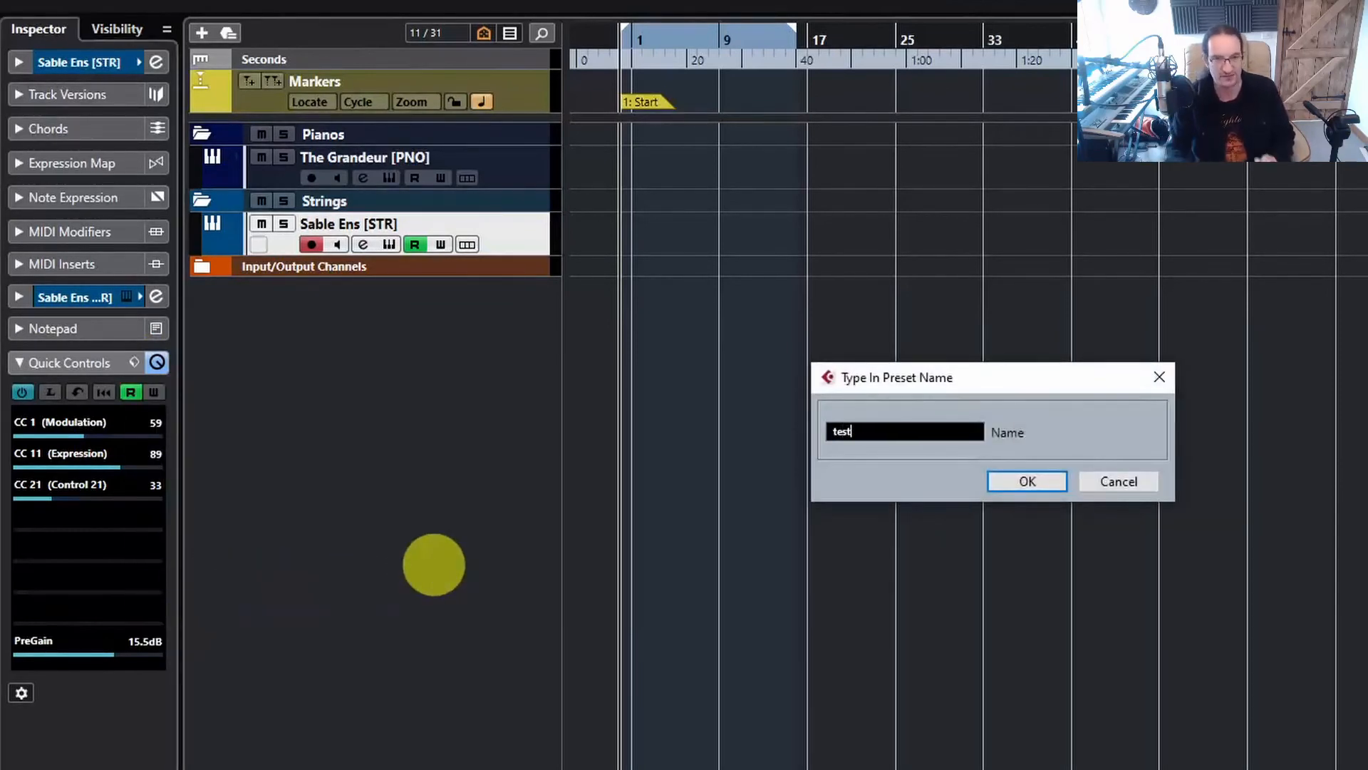
click(1046, 481)
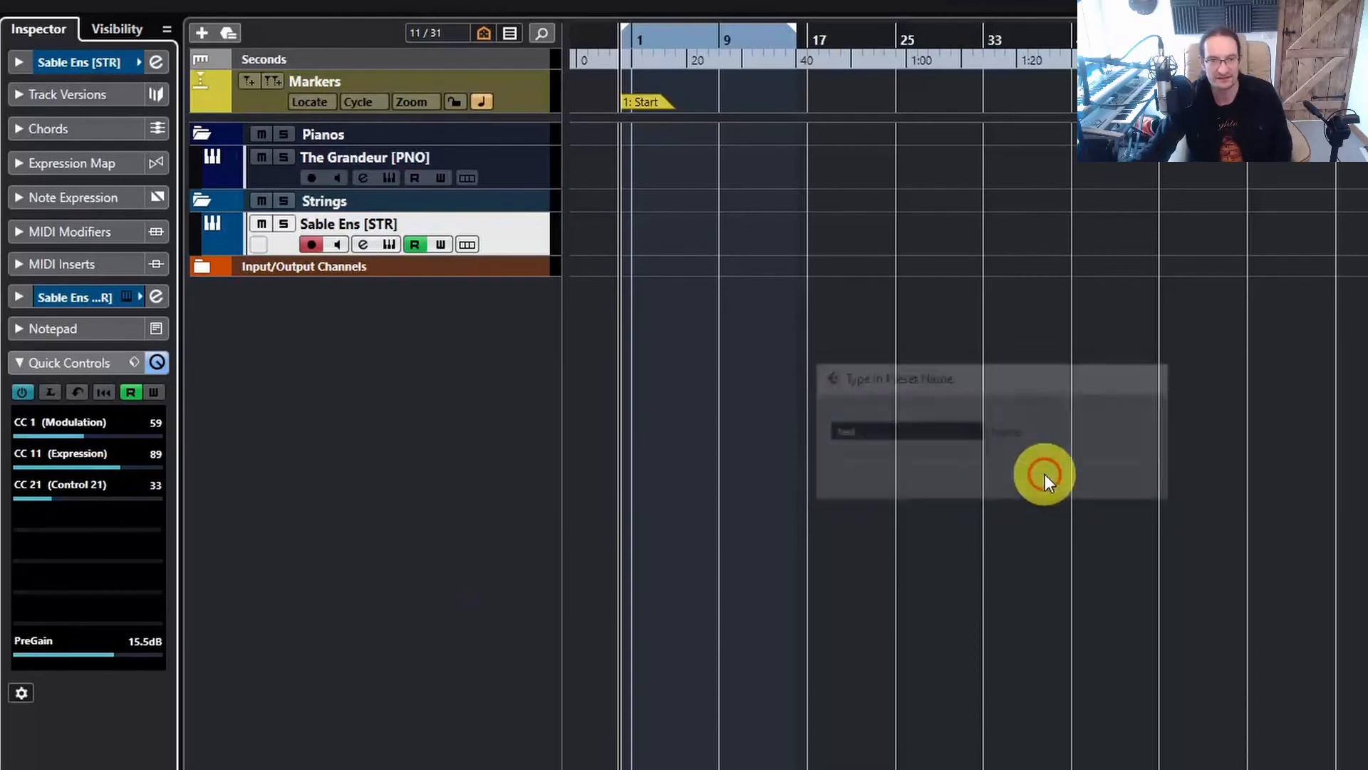
- Try the Spitfire LITE and Spitfire controls quick control presets, and recall the newly saved test preset
click(134, 363)
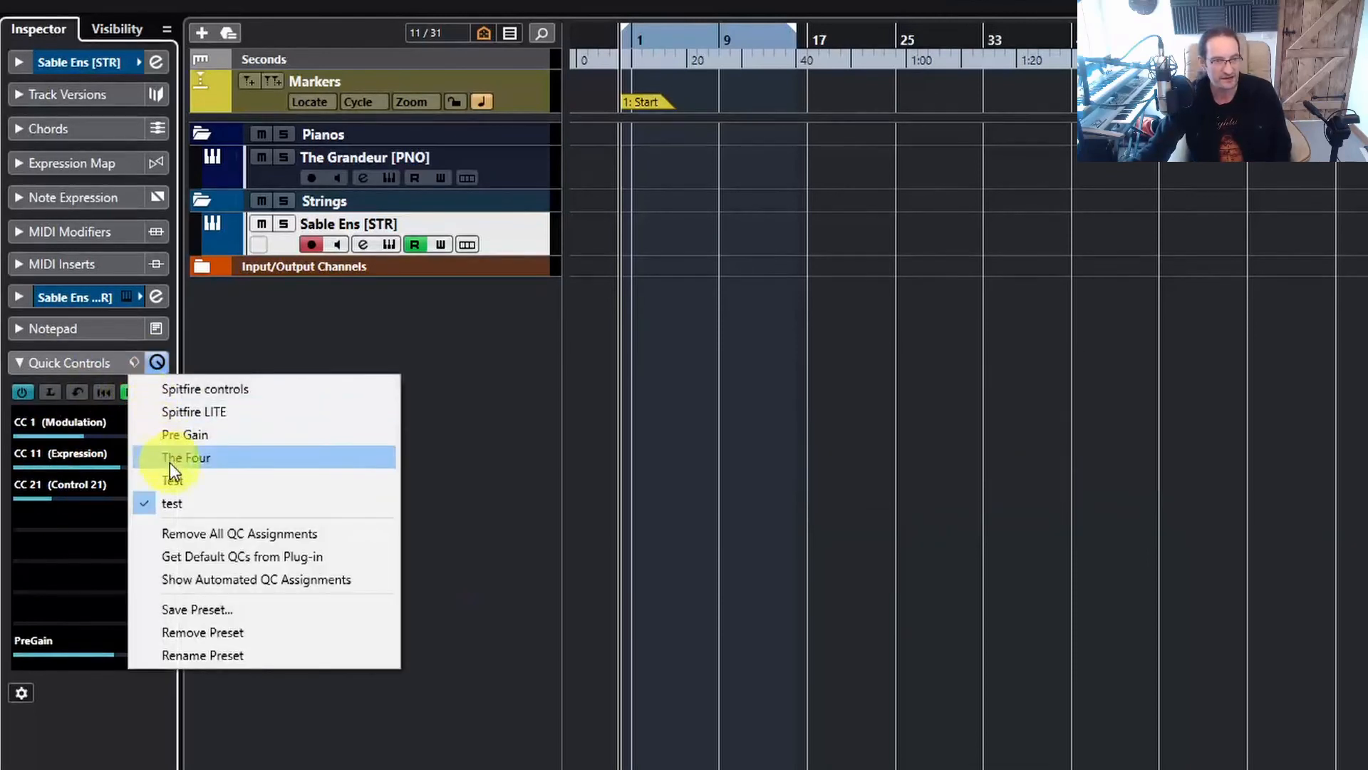
click(204, 412)
click(136, 365)
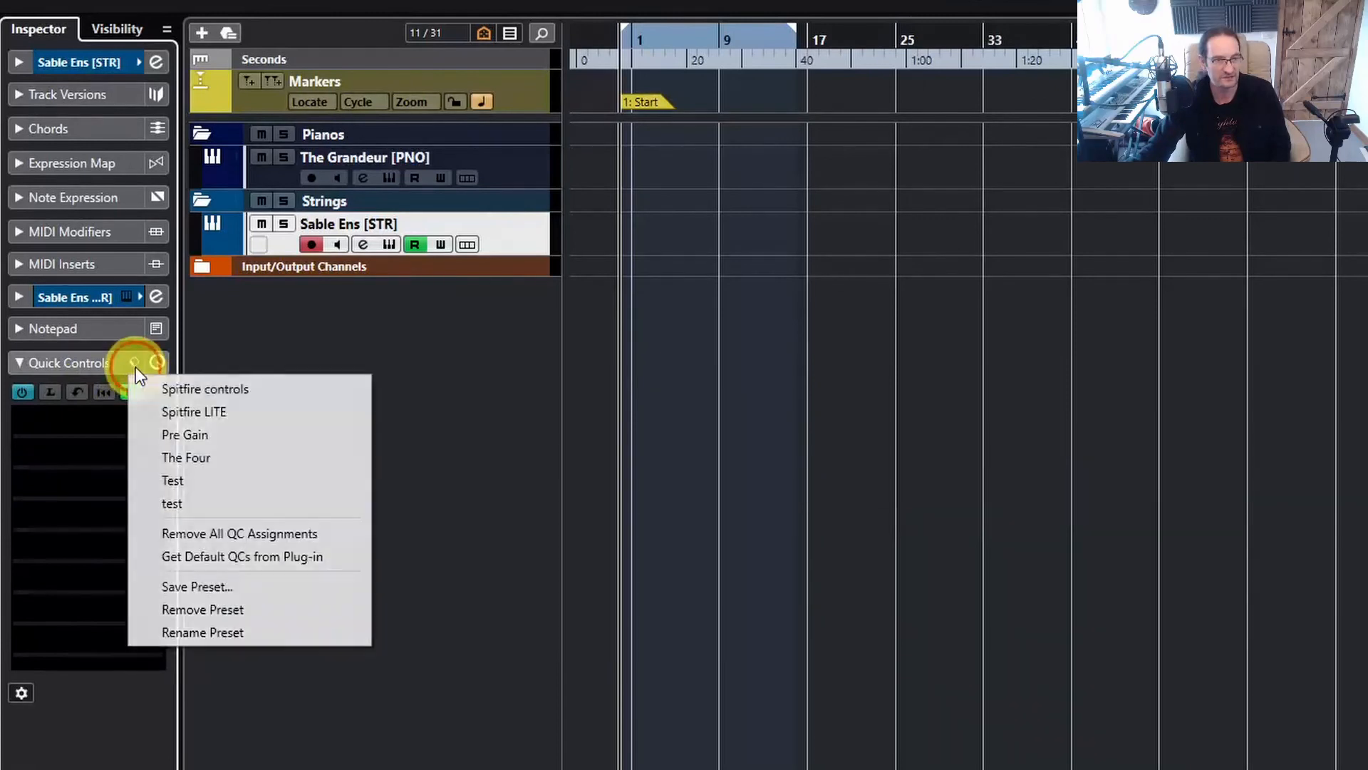
click(192, 392)
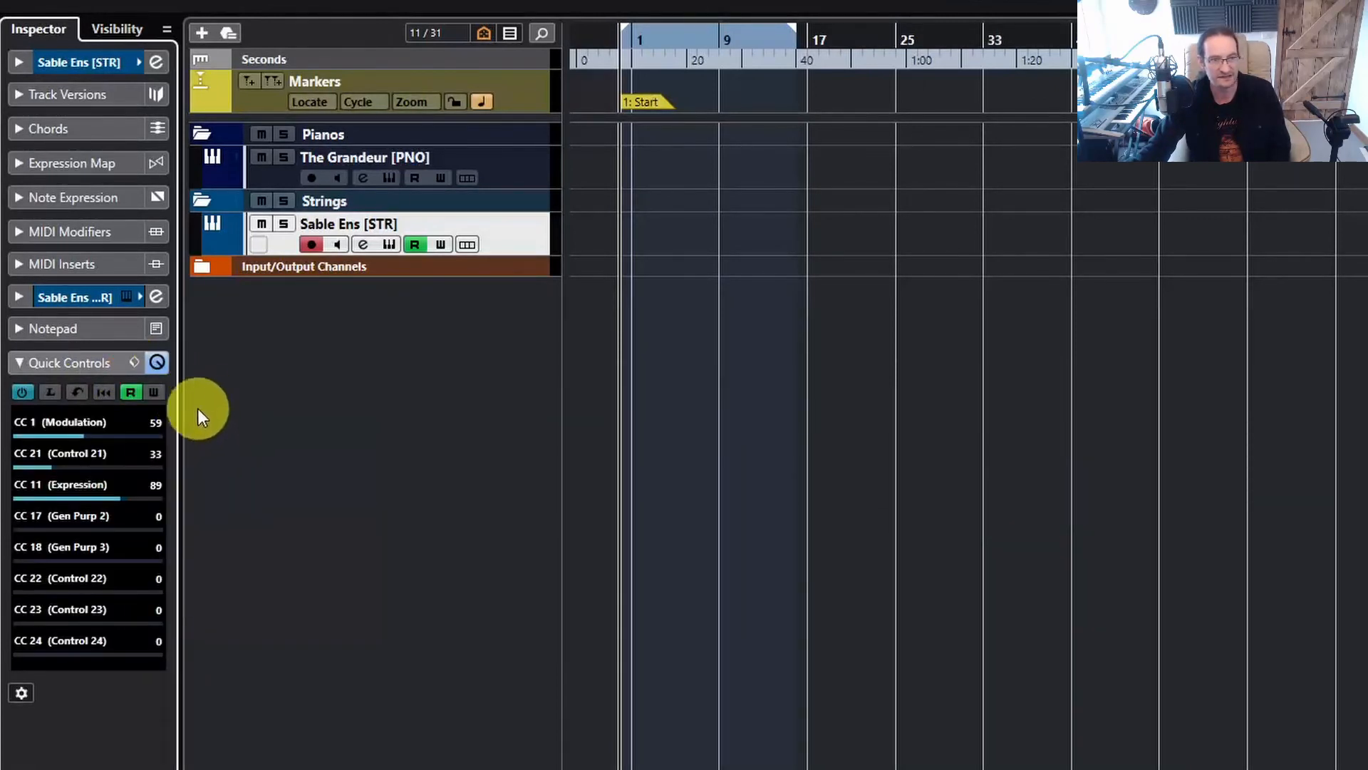
click(137, 362)
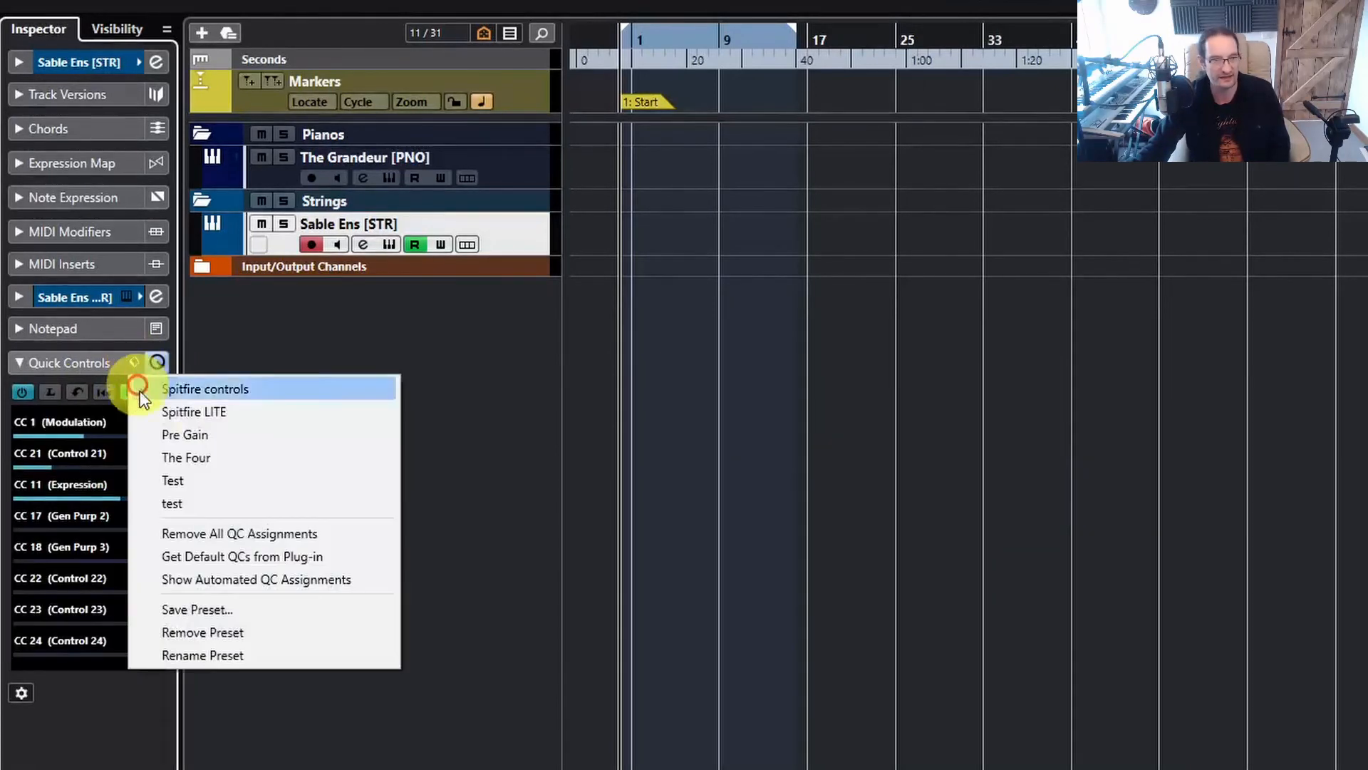
click(187, 504)
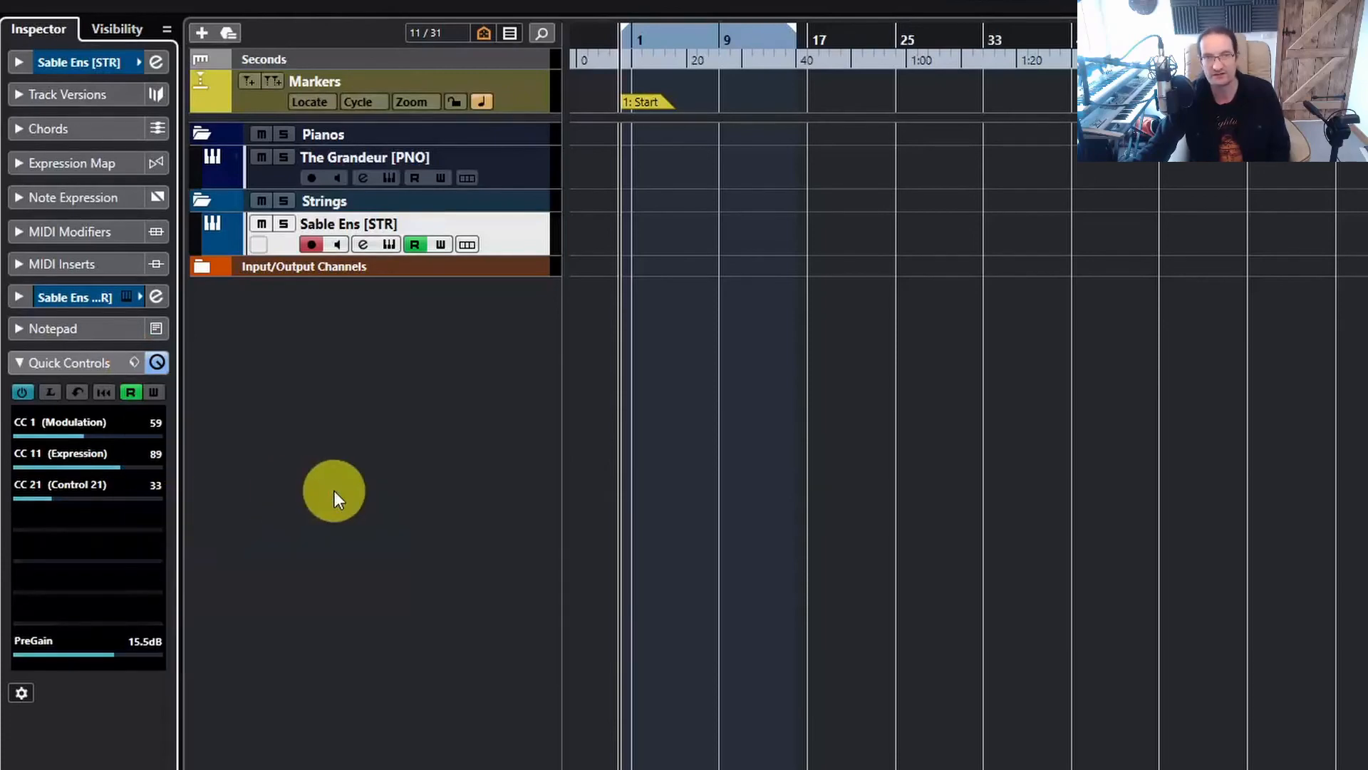